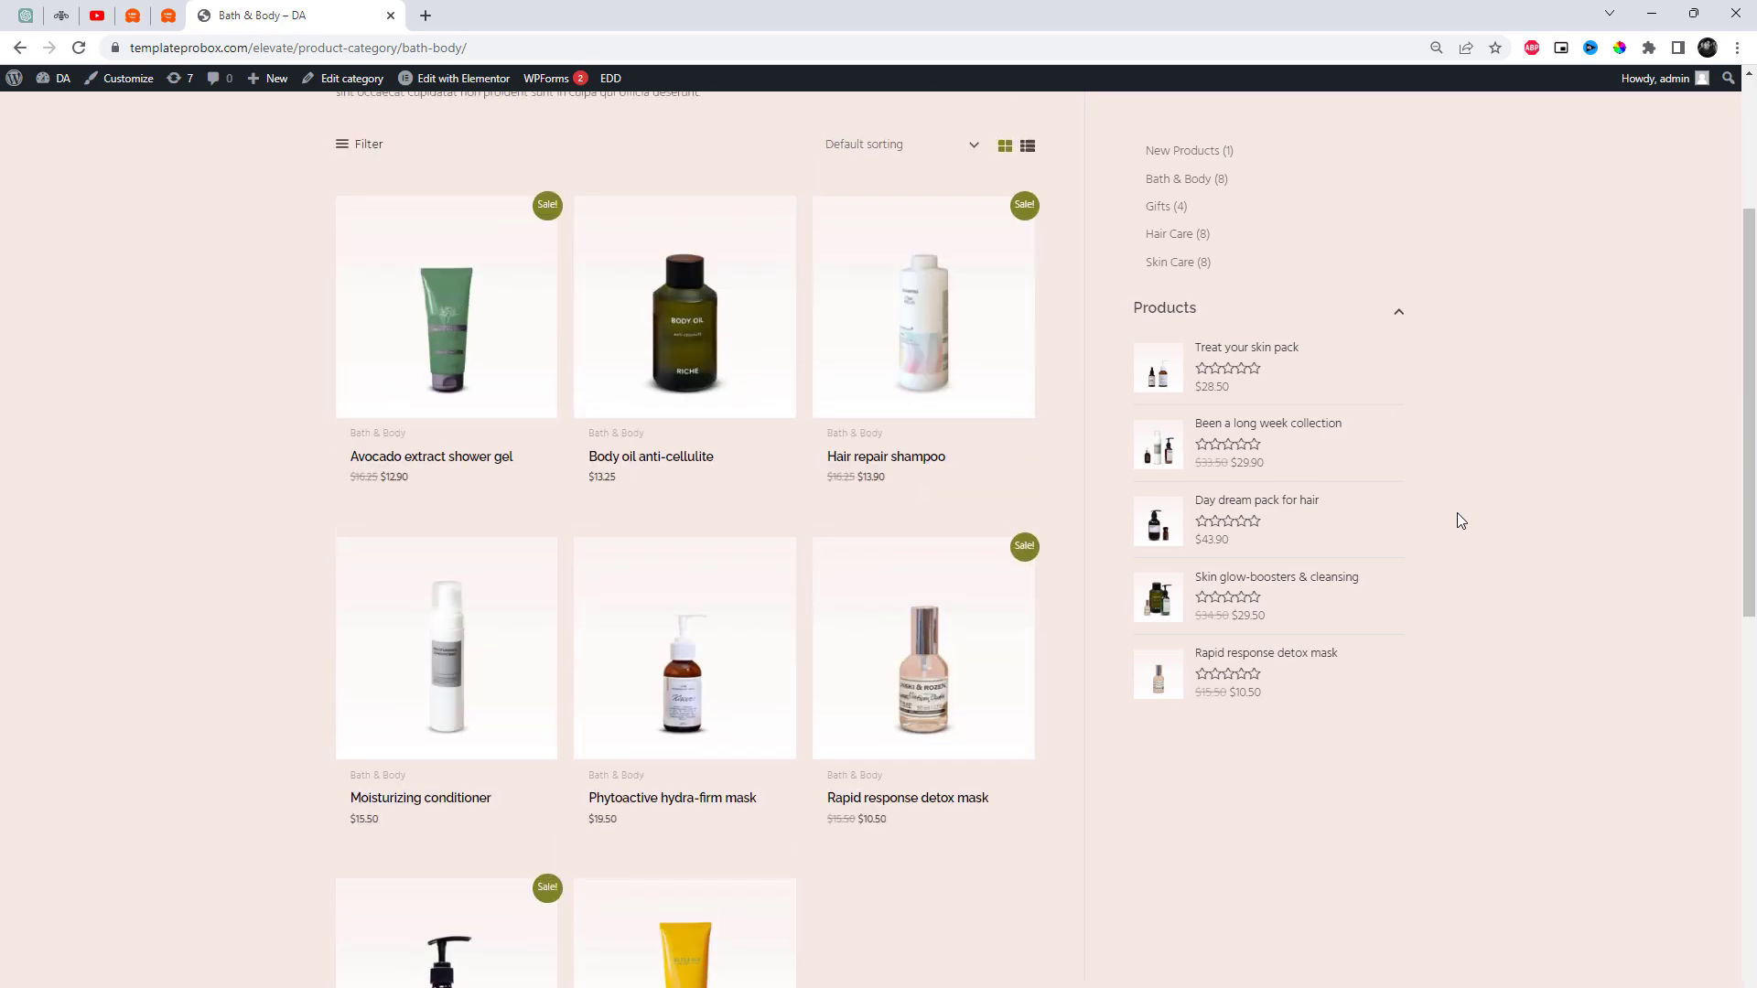
# Step: Examine how the sidebar behaves along the Bath & Body category page
pyautogui.scroll(-3, 1461, 520)
pyautogui.scroll(3, 1634, 431)
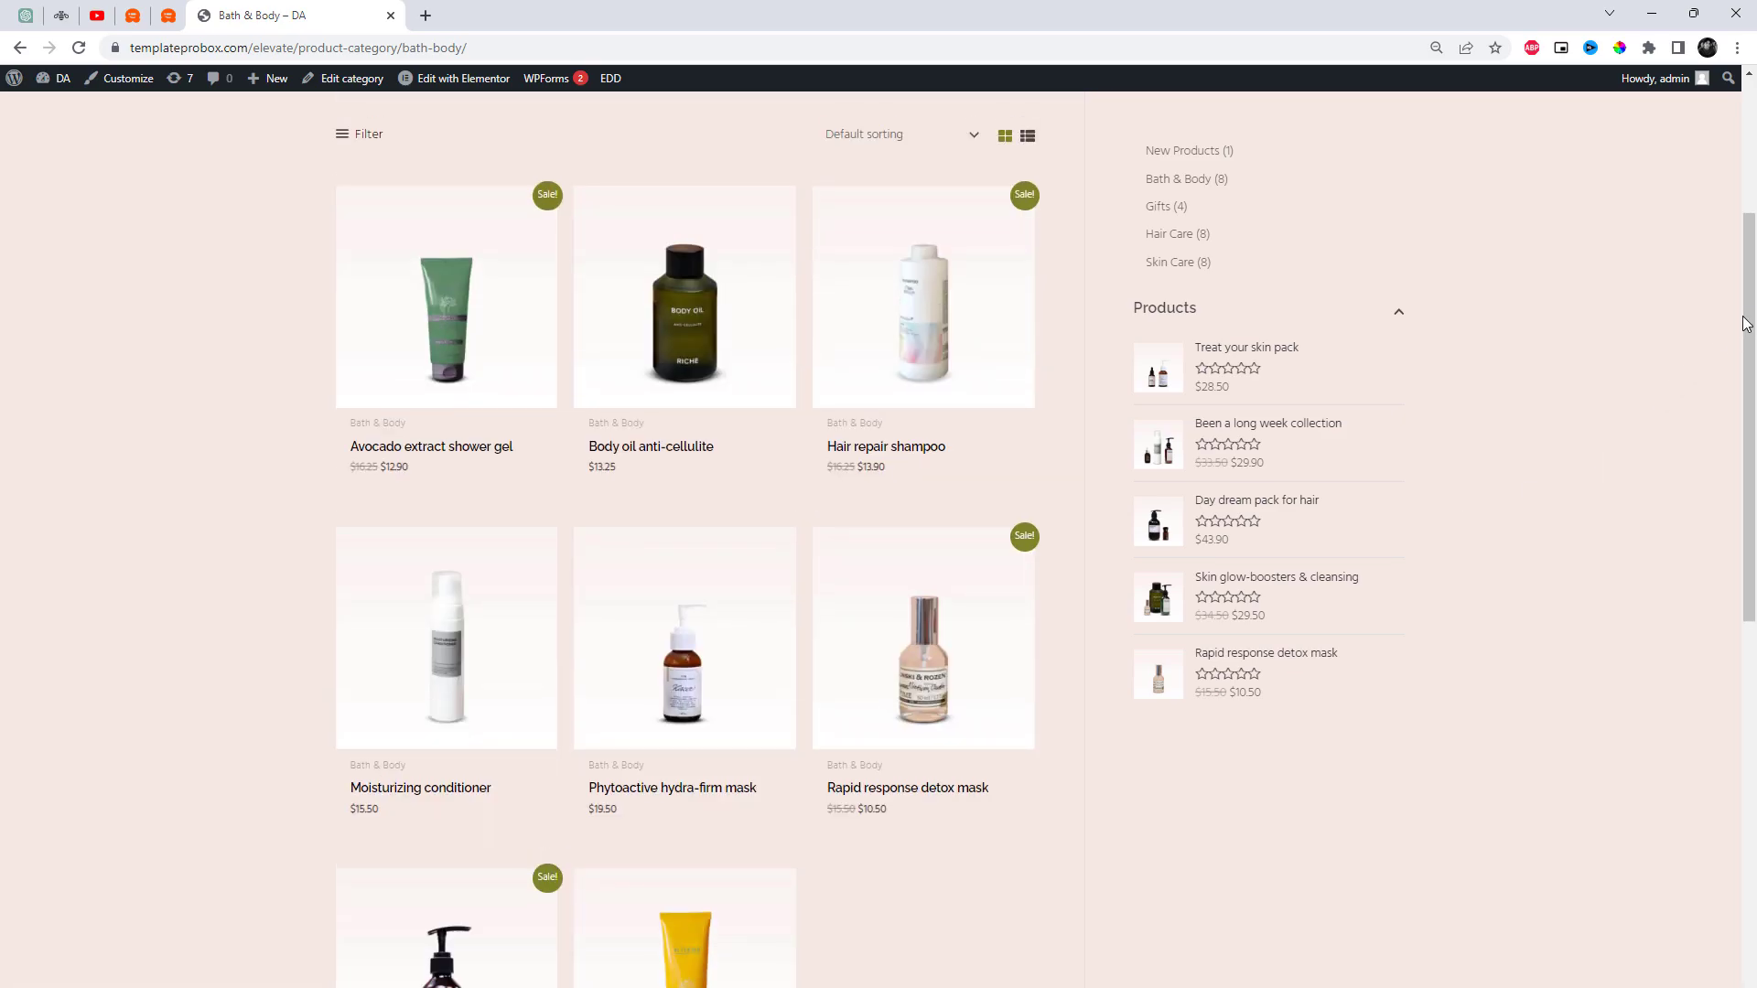
pyautogui.moveTo(1747, 324); pyautogui.dragTo(1736, 518)
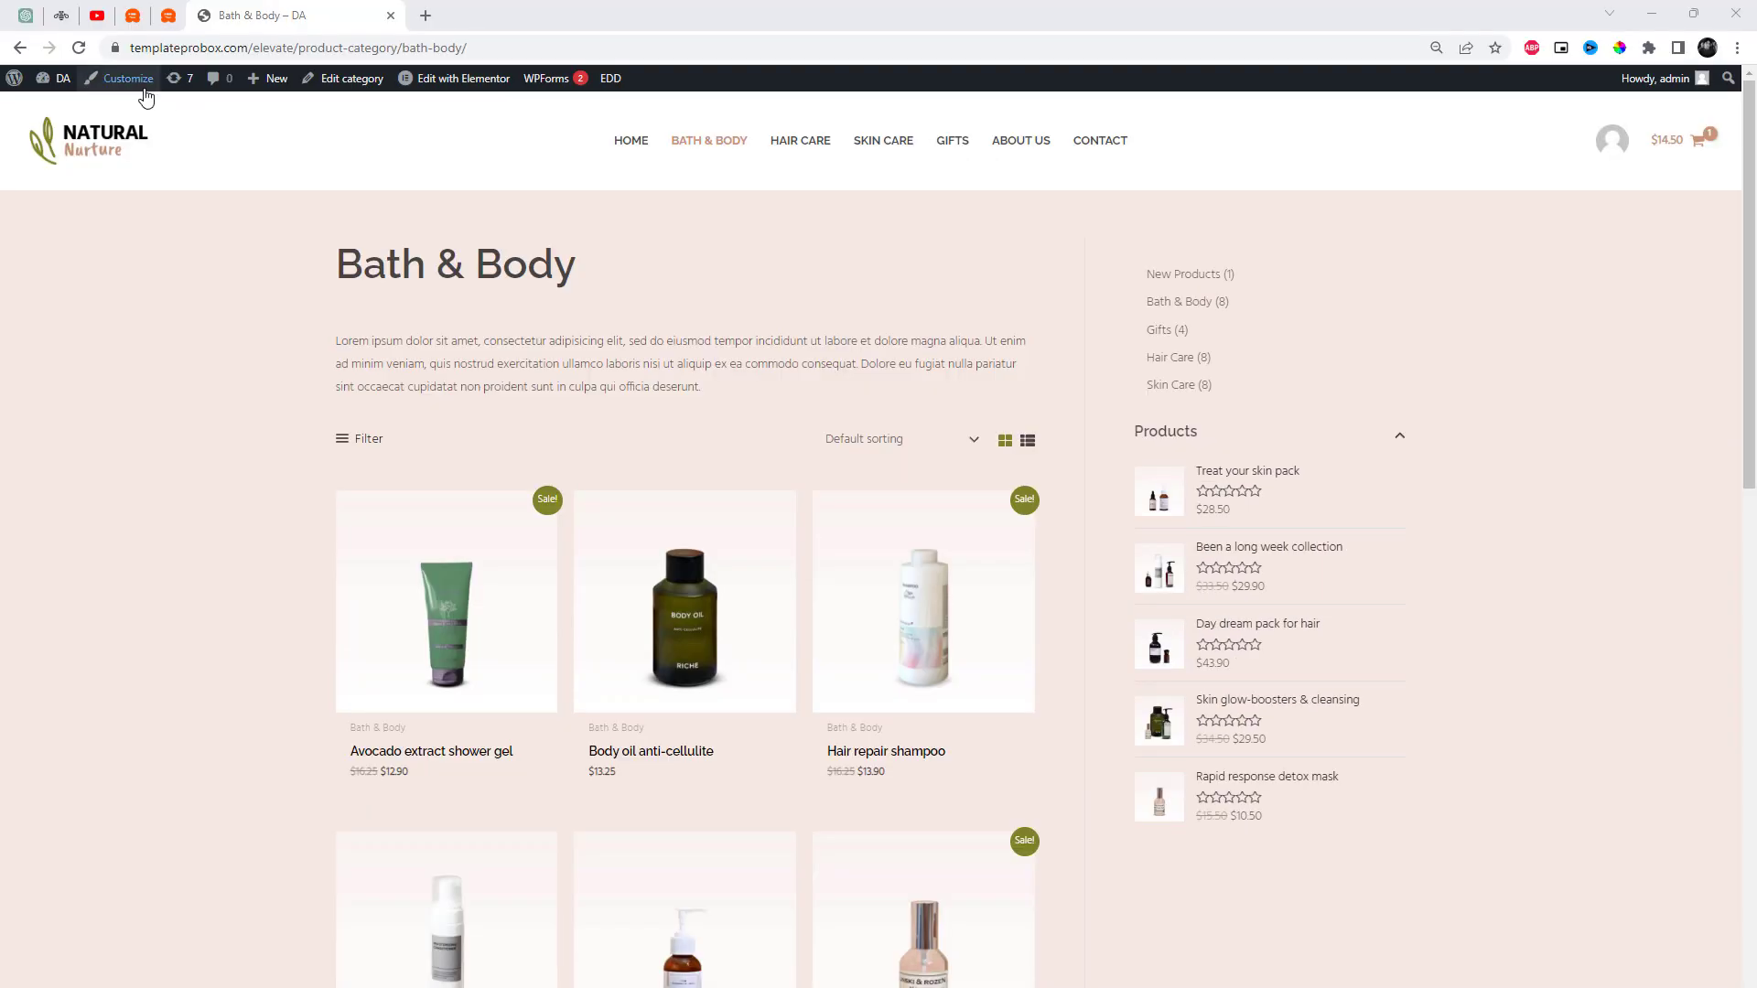
# Step: Open the WordPress admin dashboard in a new tab and place that tab before the Bath & Body tab
pyautogui.moveTo(56, 80)
pyautogui.rightClick(86, 106)
pyautogui.click(137, 126)
pyautogui.moveTo(476, 16); pyautogui.dragTo(290, 15)
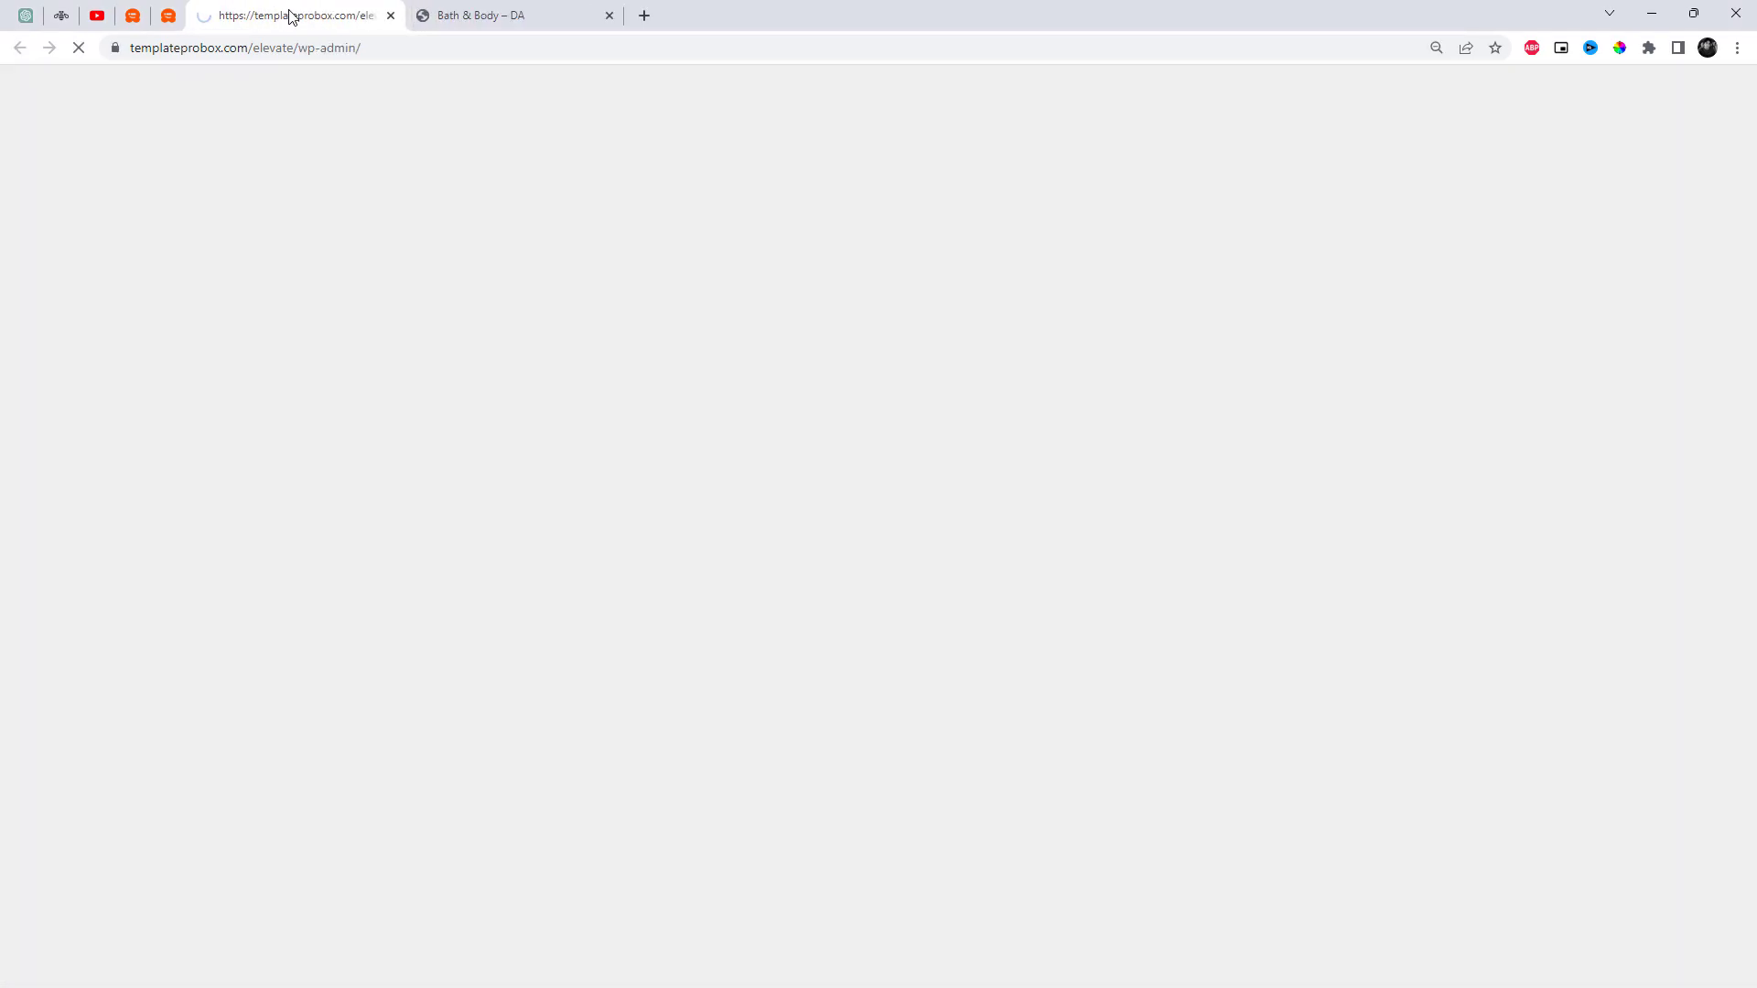
# Step: Go to the Add Plugins page and search for "WP Sticky Sidebar"
pyautogui.moveTo(53, 741)
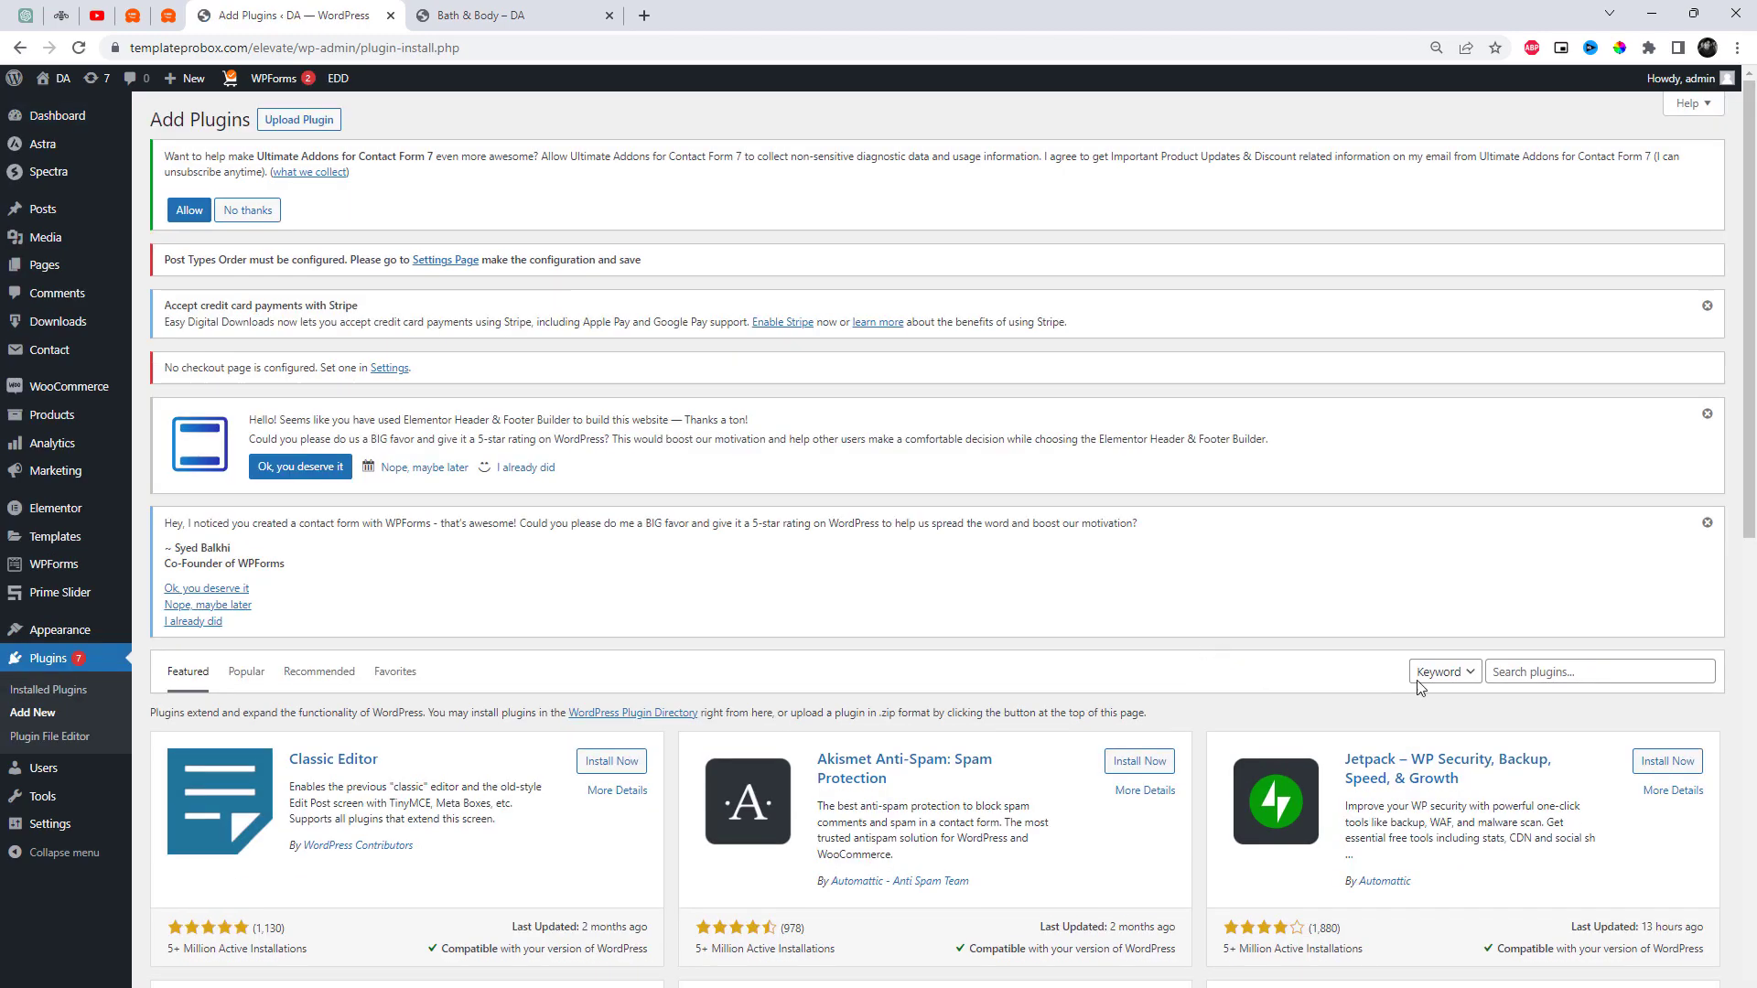
pyautogui.click(1513, 674)
pyautogui.write('WP Sticky Sidebar')
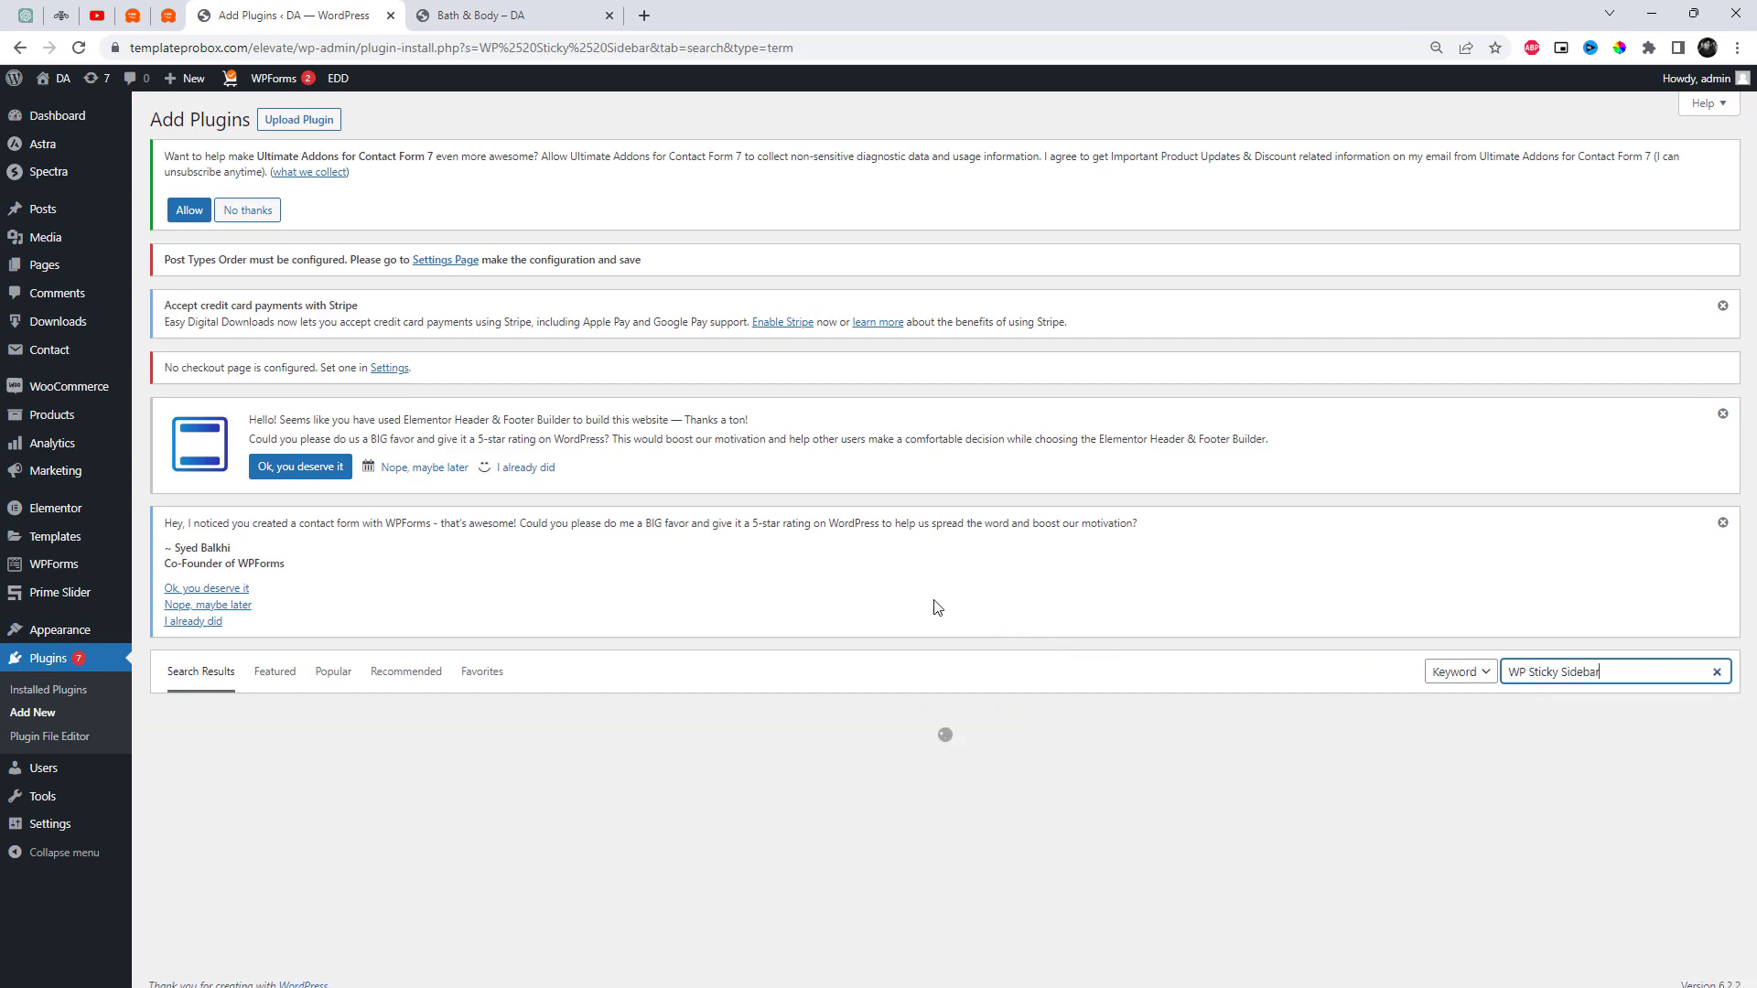
pyautogui.scroll(-3, 933, 604)
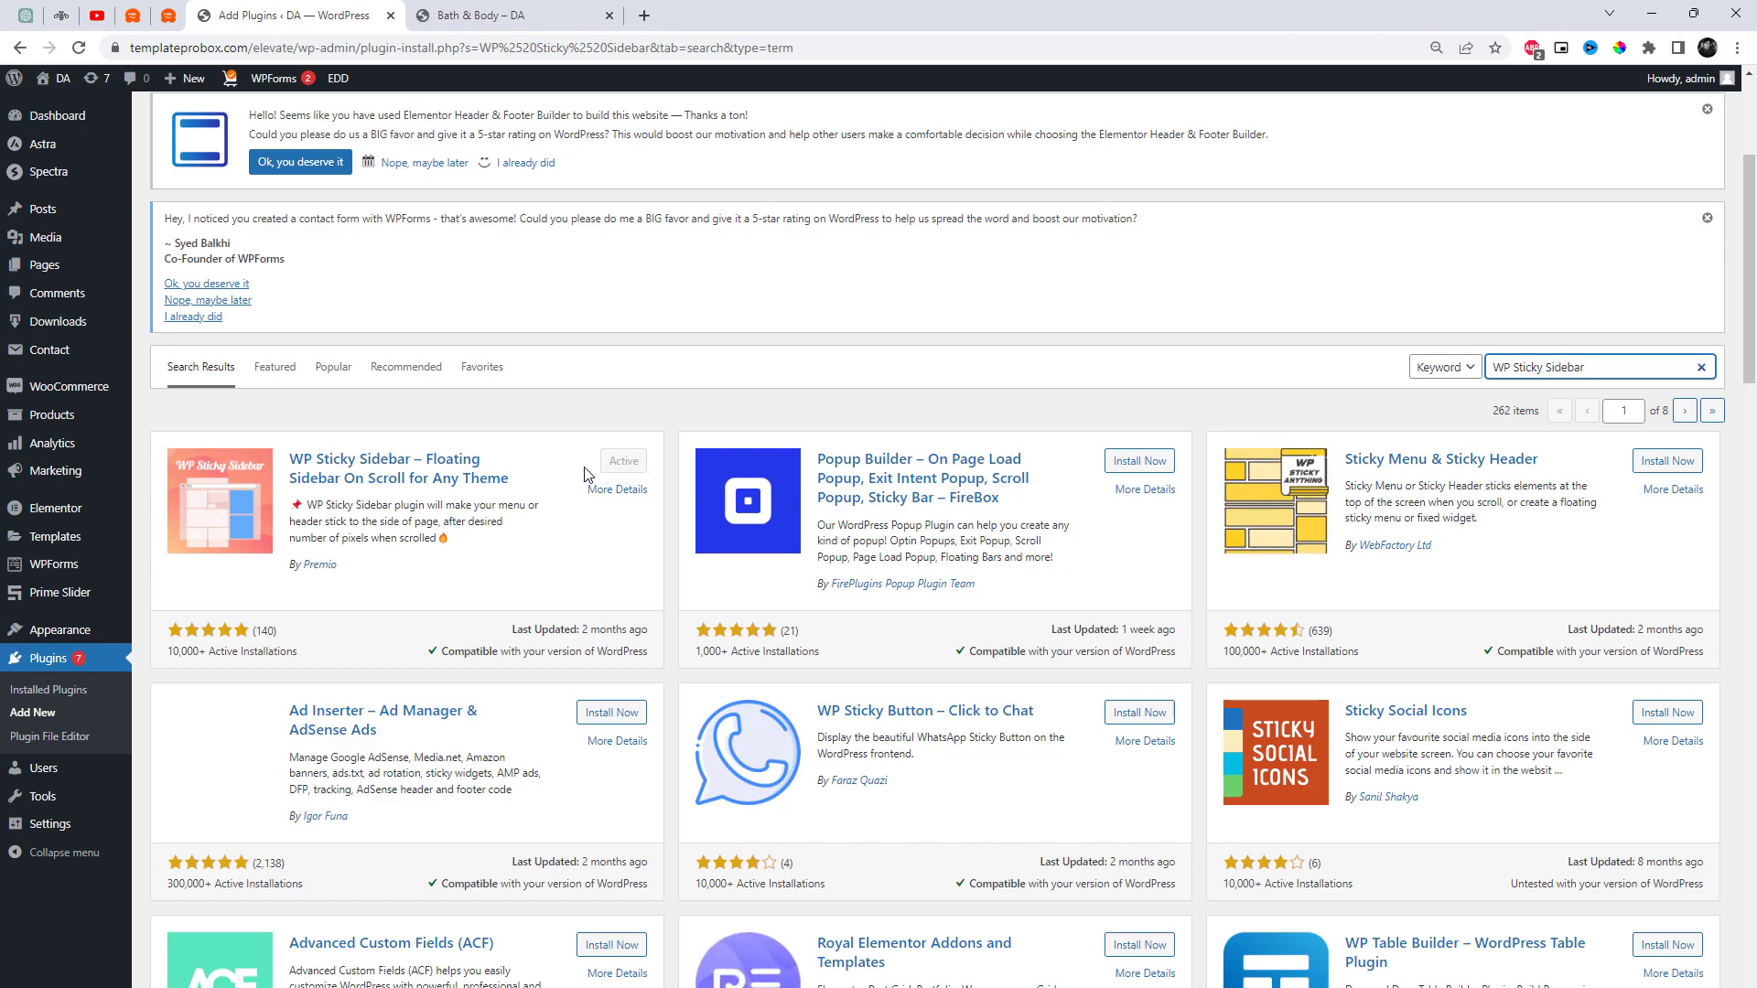
# Step: Open the settings of WP Sticky Sidebar from the list of installed plugins
pyautogui.click(73, 698)
pyautogui.scroll(-10, 205, 612)
pyautogui.click(205, 611)
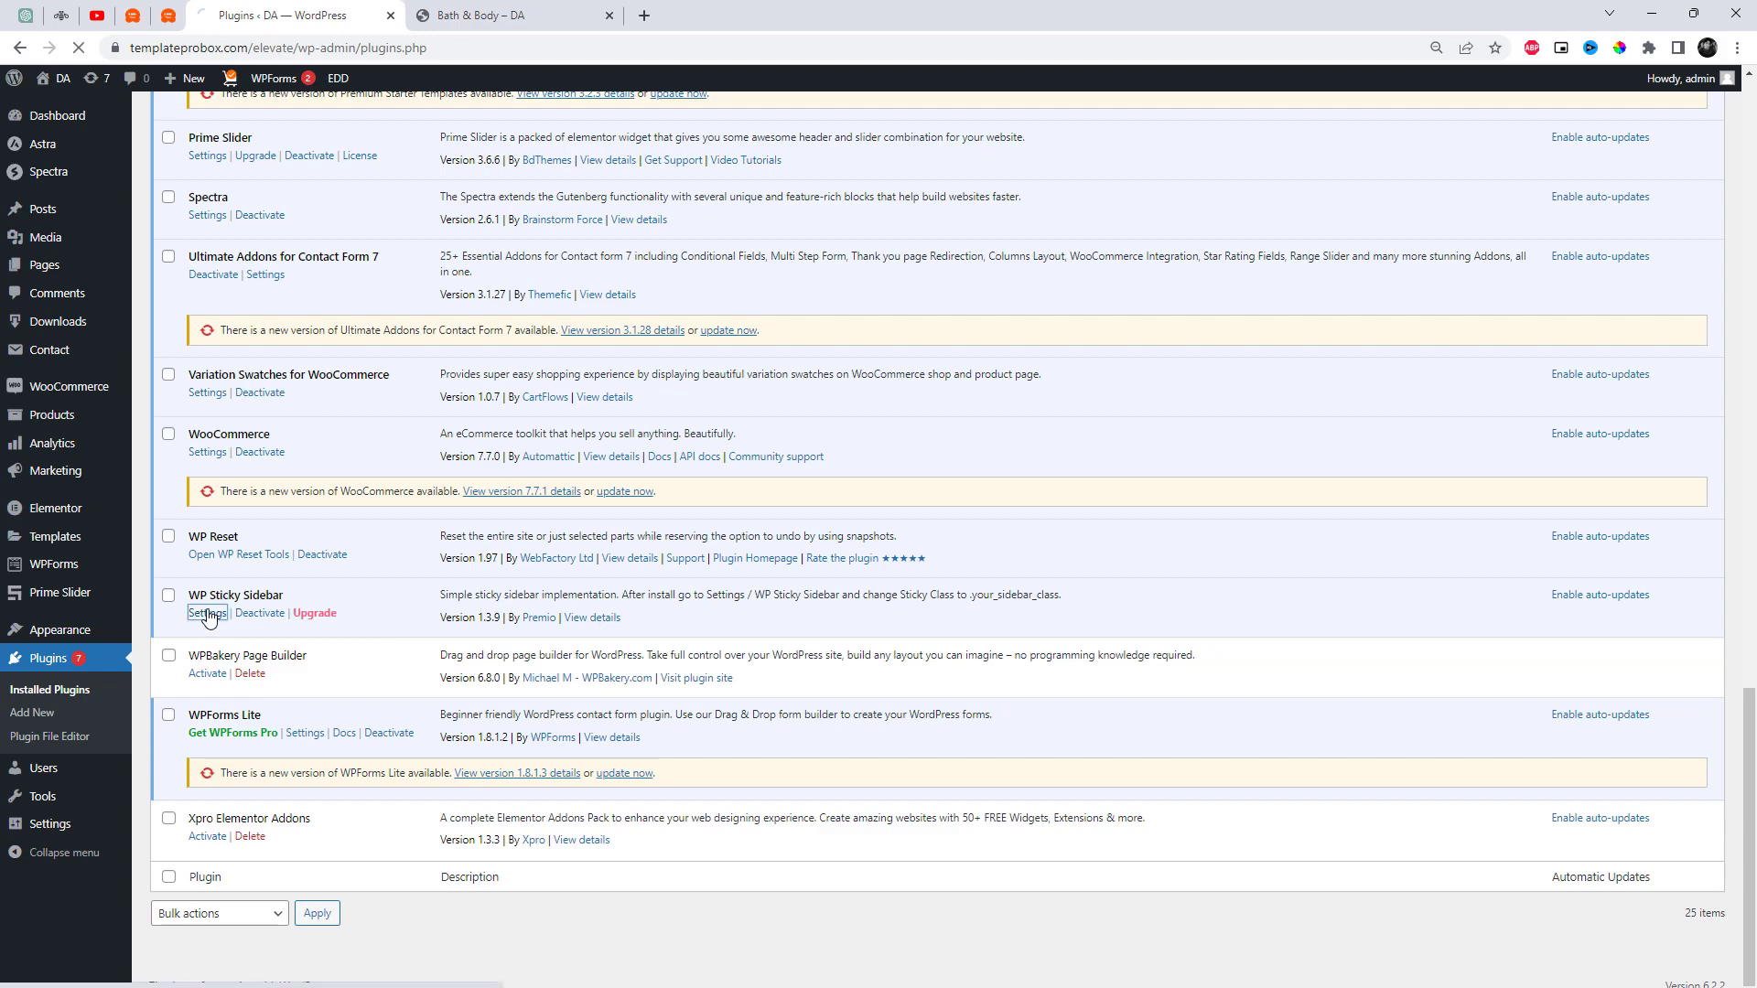
# Step: Set the Sticky Class to #secondaryy in the WP Sticky Sidebar settings and save
pyautogui.scroll(-5, 858, 703)
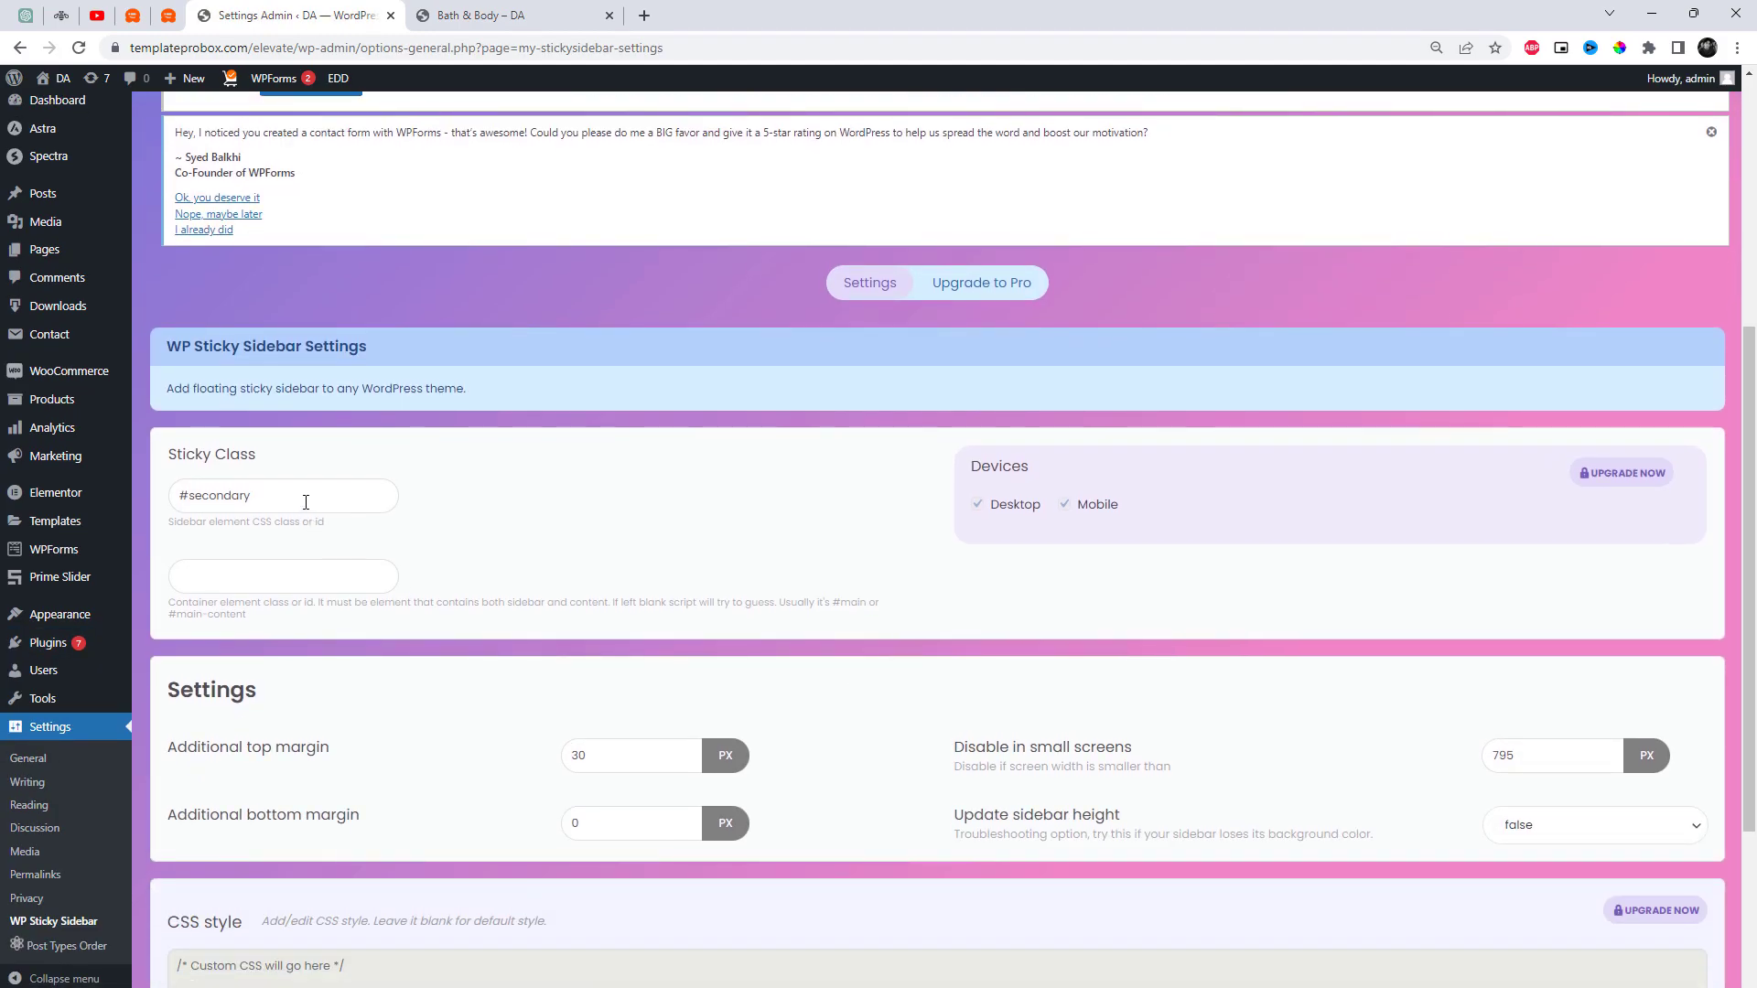
pyautogui.scroll(-2, 577, 634)
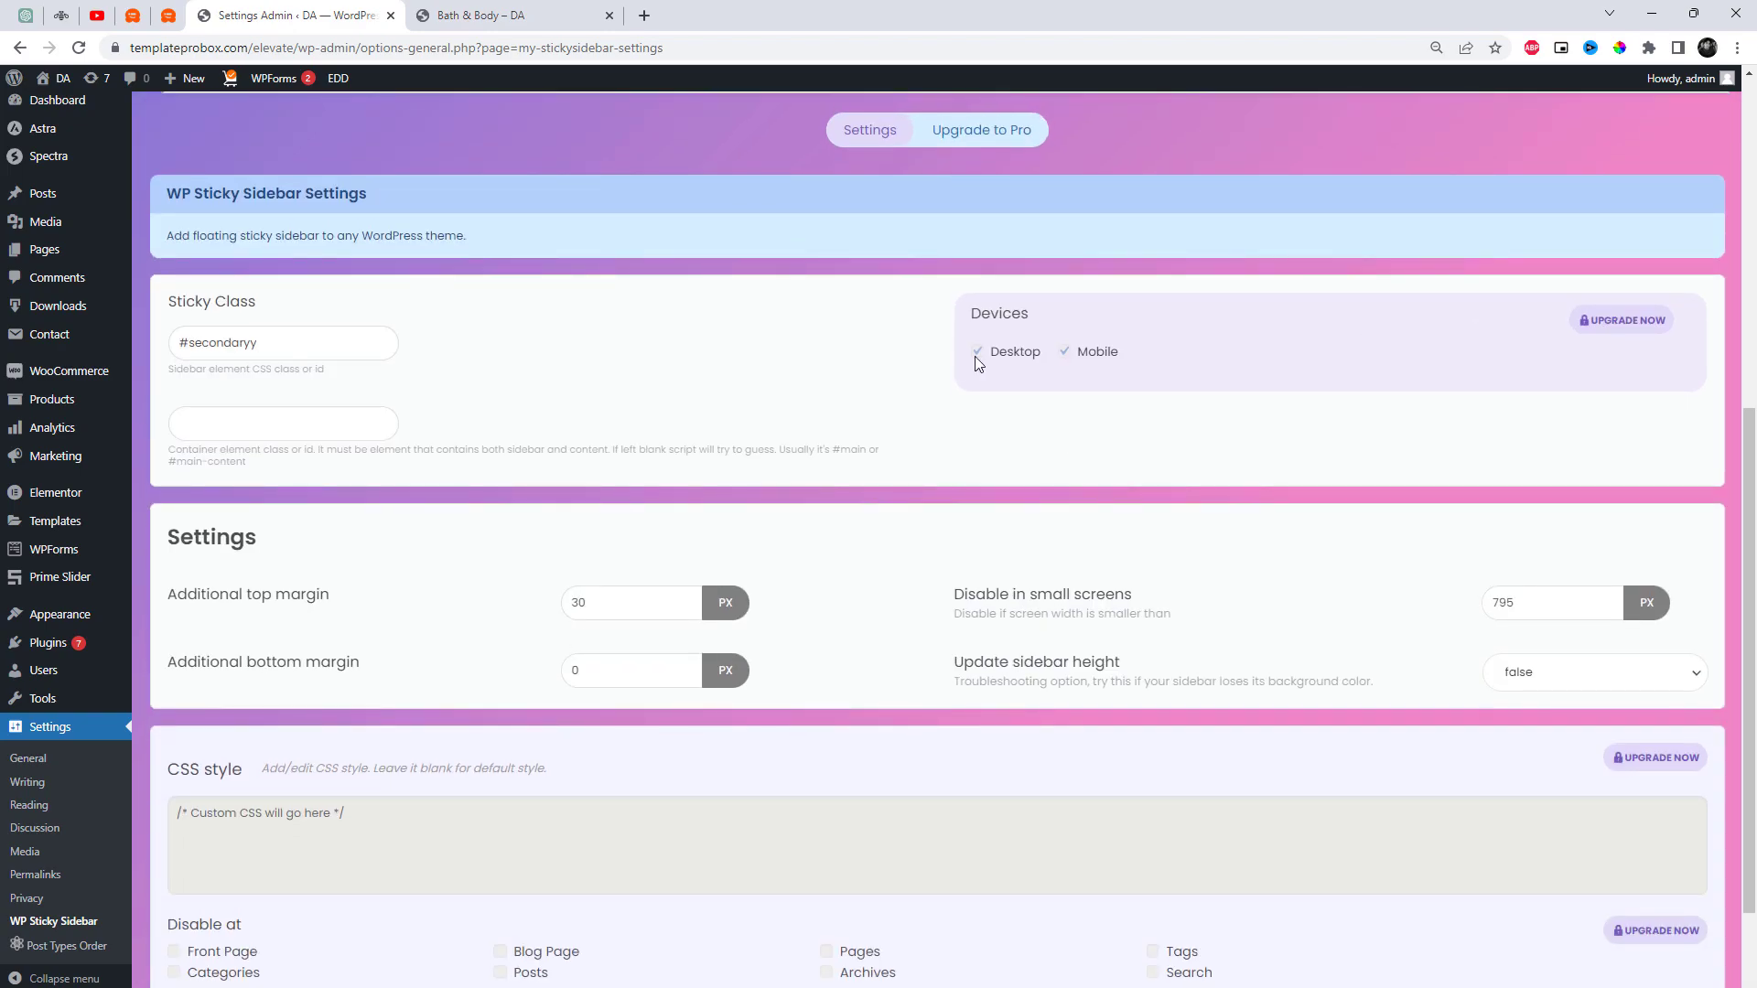
pyautogui.scroll(-2, 749, 636)
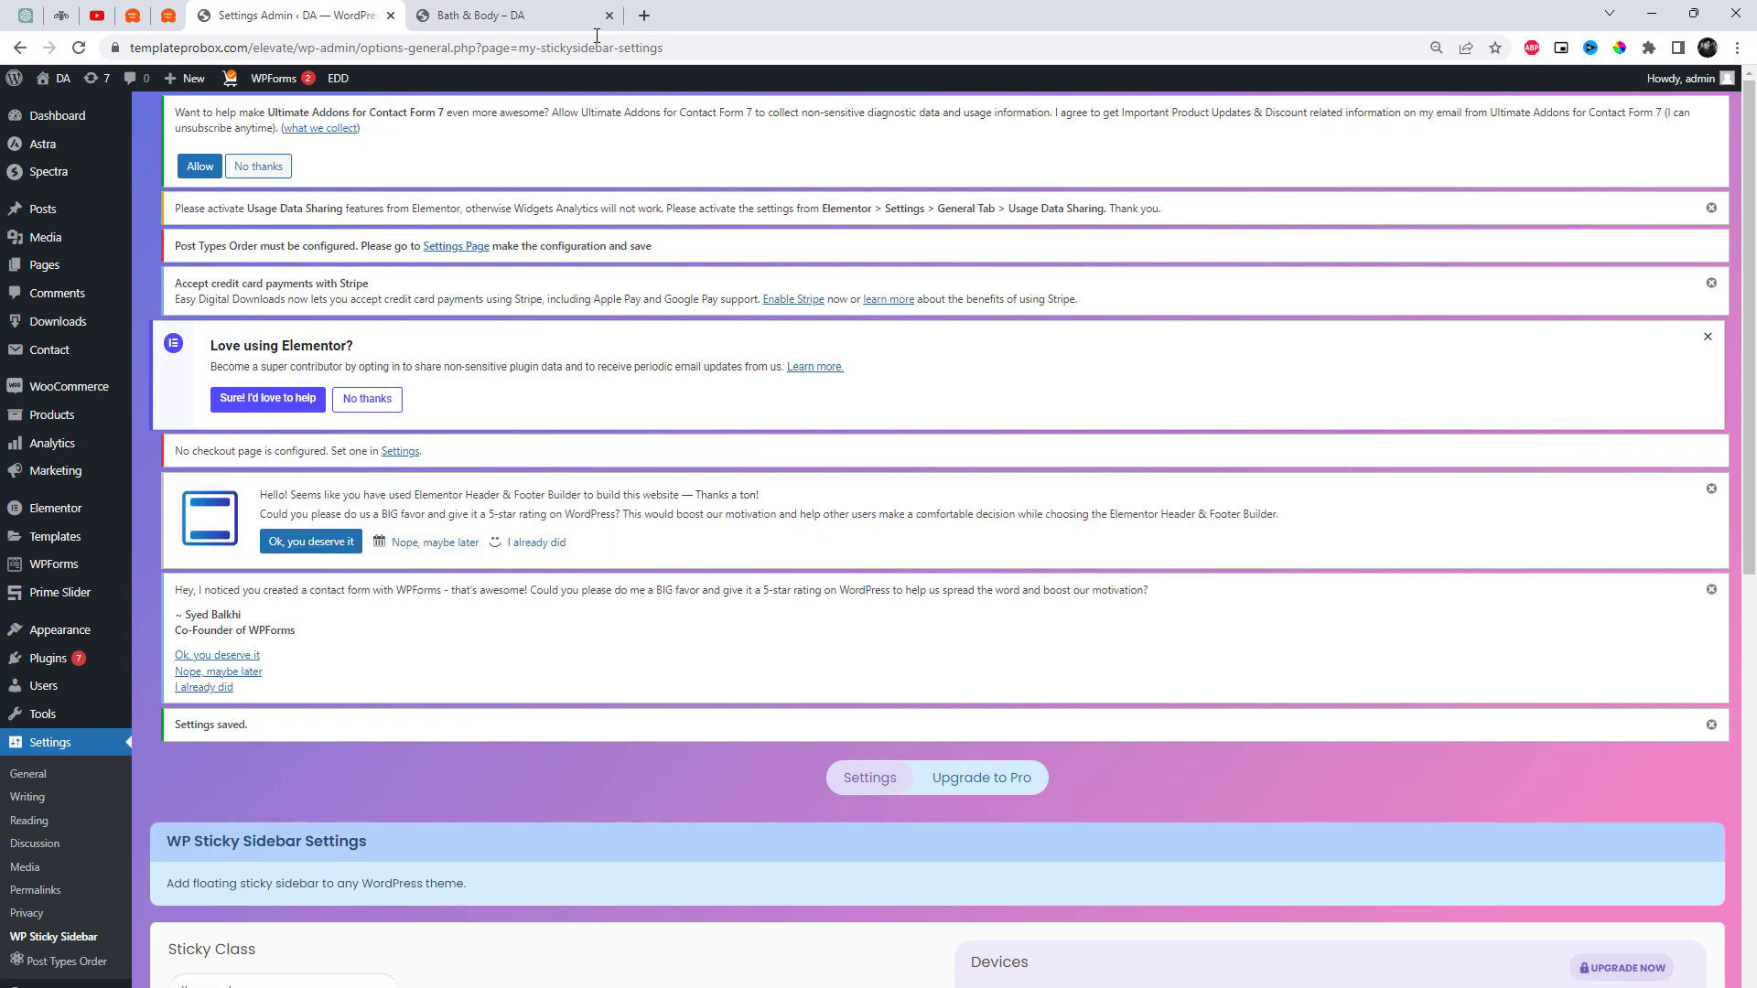
# Step: Reload the Bath & Body page and check how its sidebar behaves with the saved sticky class
pyautogui.click(477, 16)
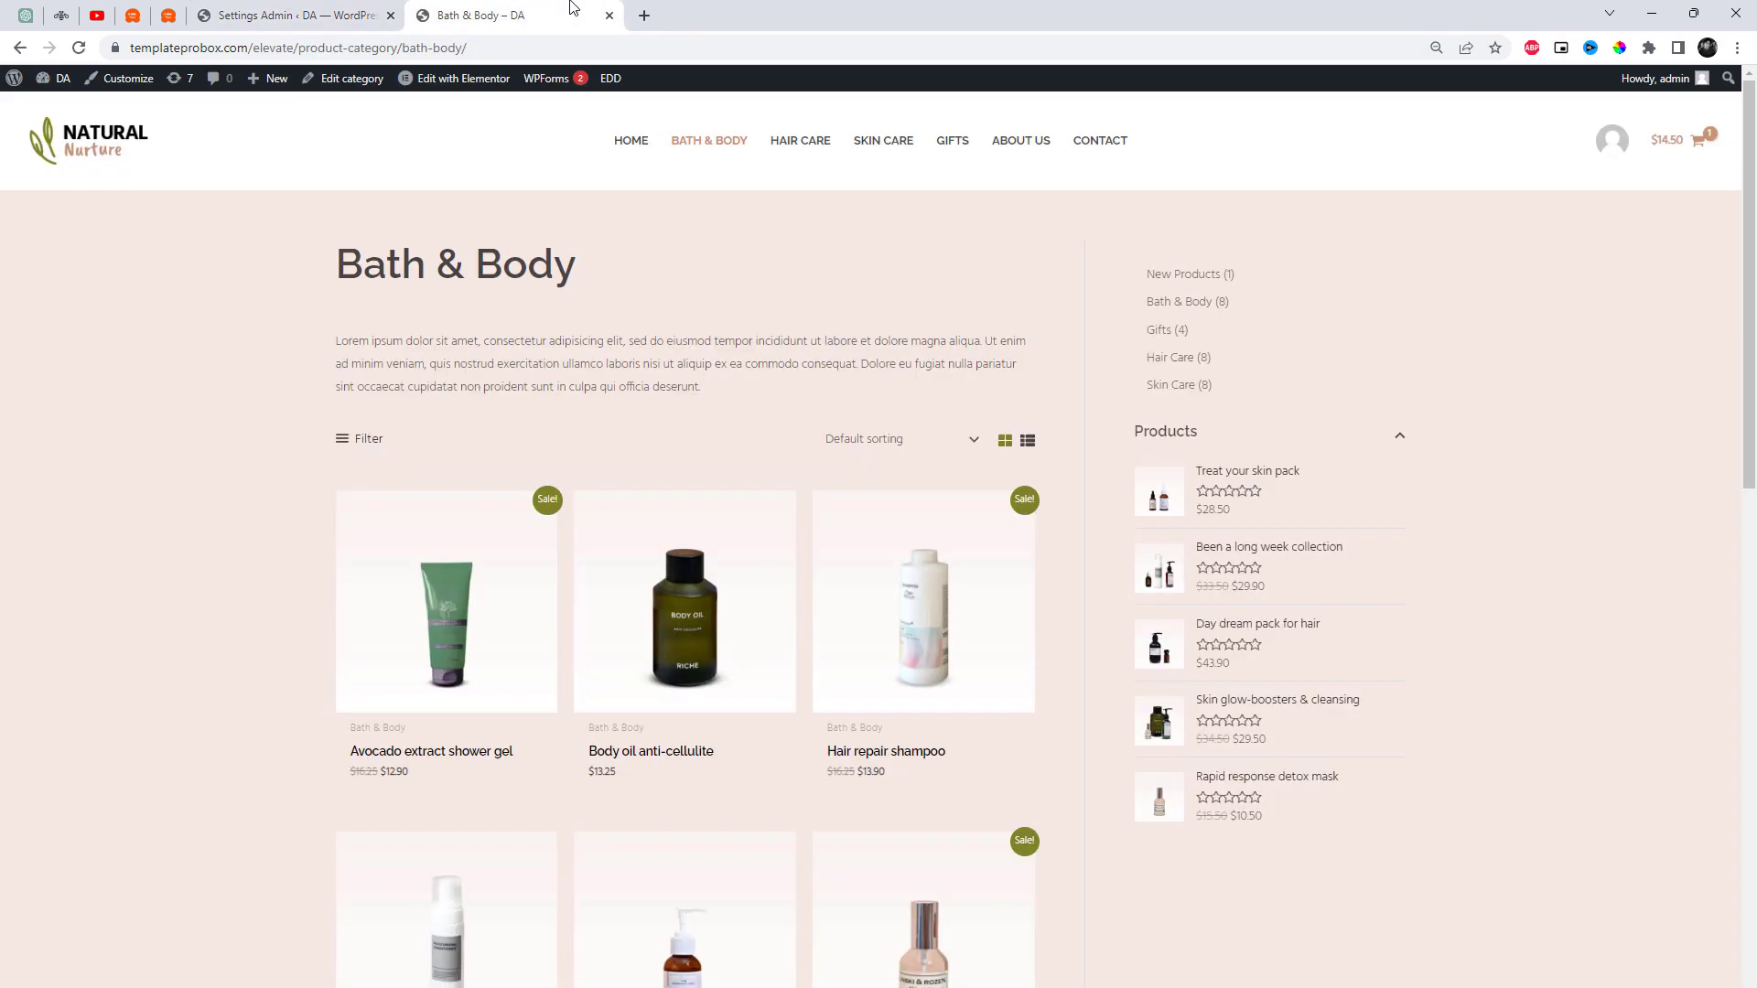
pyautogui.press('Return')
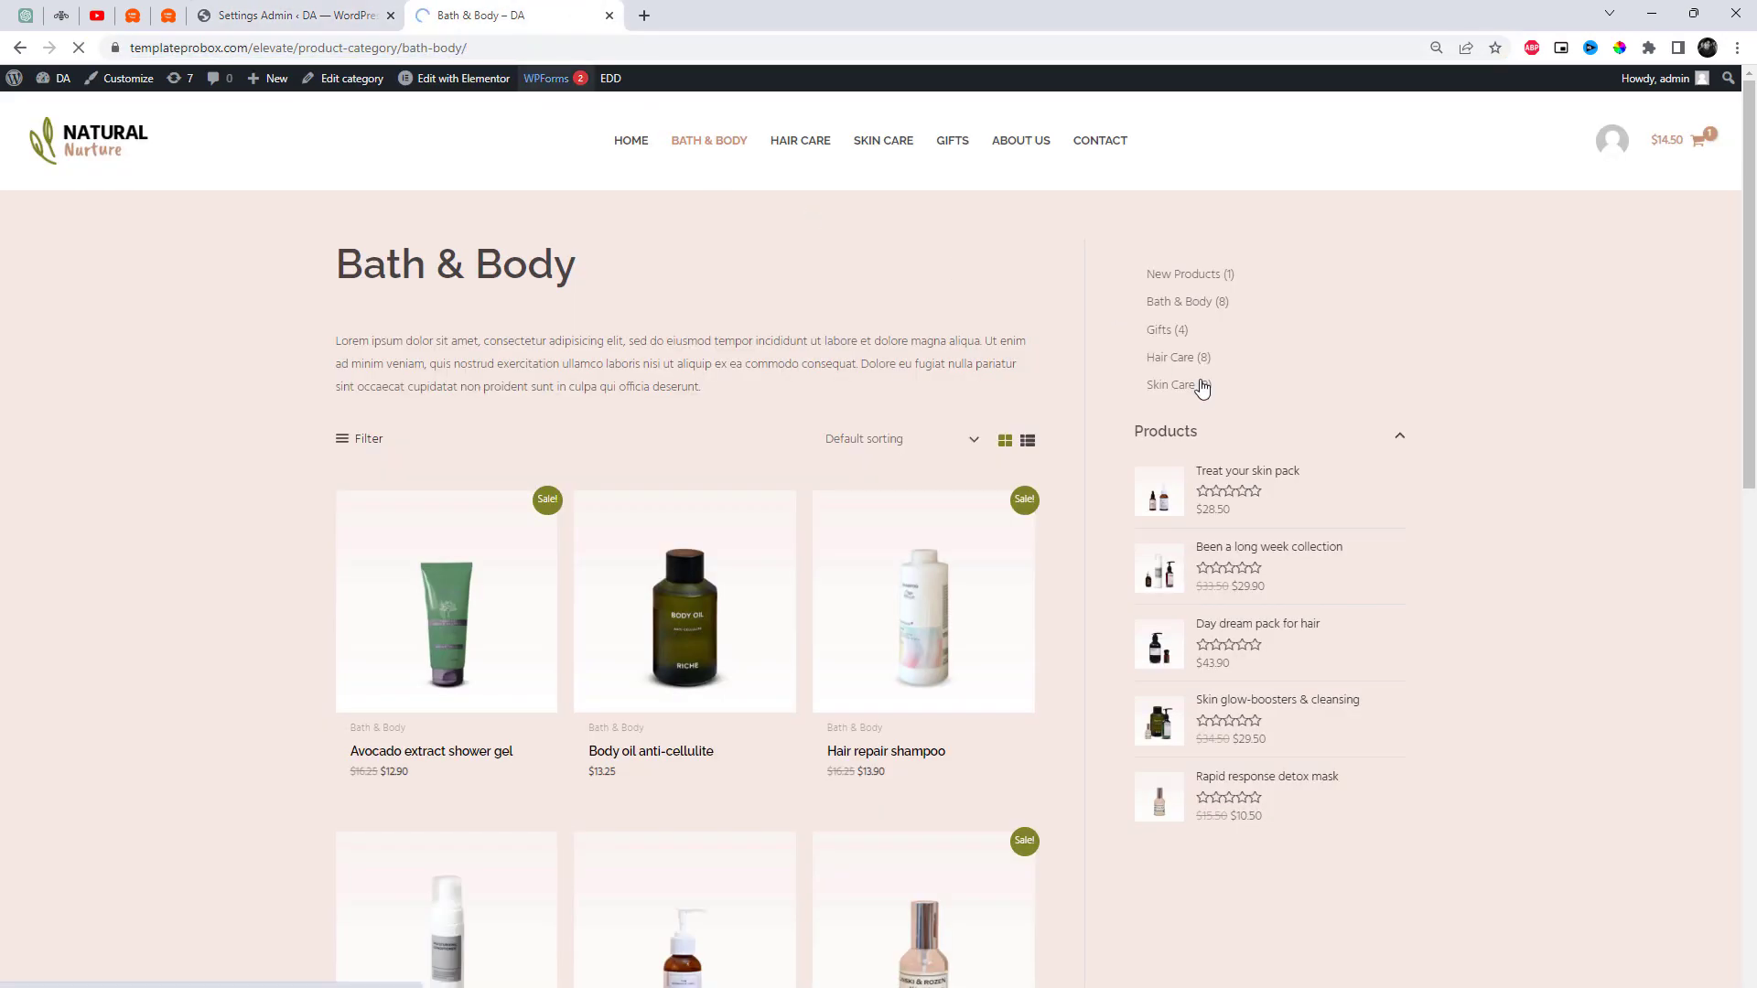
pyautogui.scroll(-6, 1272, 440)
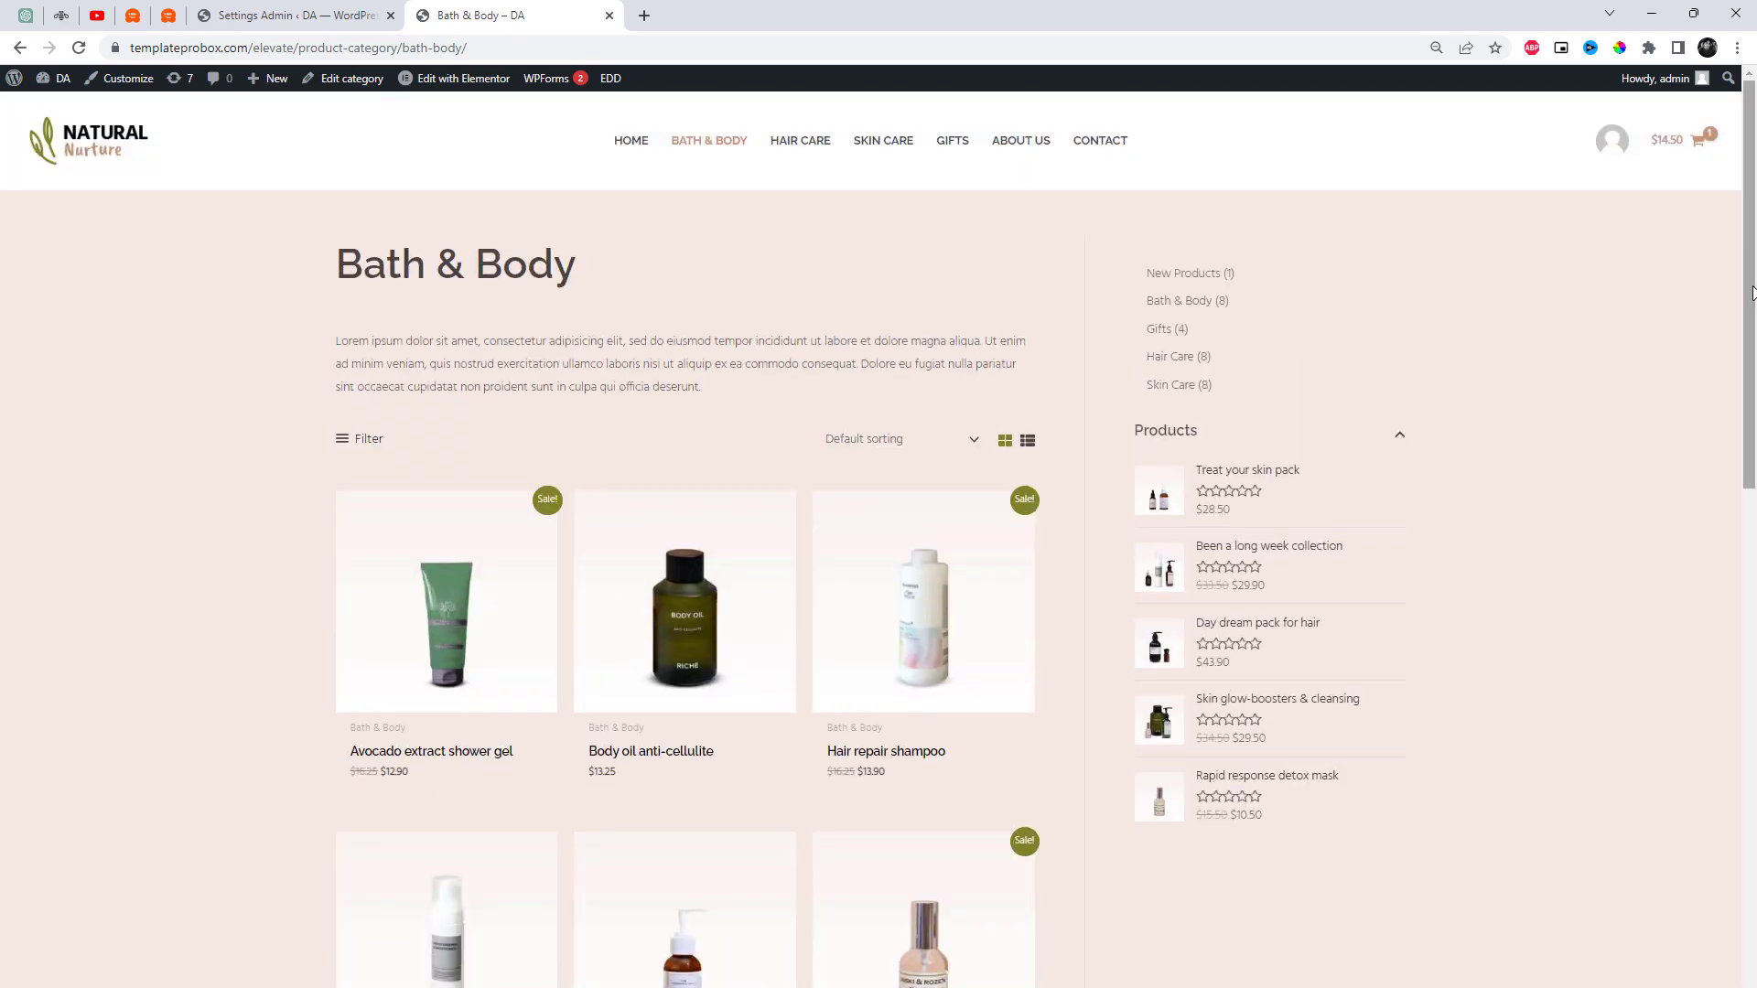
pyautogui.moveTo(1752, 292)
pyautogui.mouseDown()
pyautogui.moveTo(1752, 839)
pyautogui.moveTo(1750, 306)
pyautogui.mouseUp()
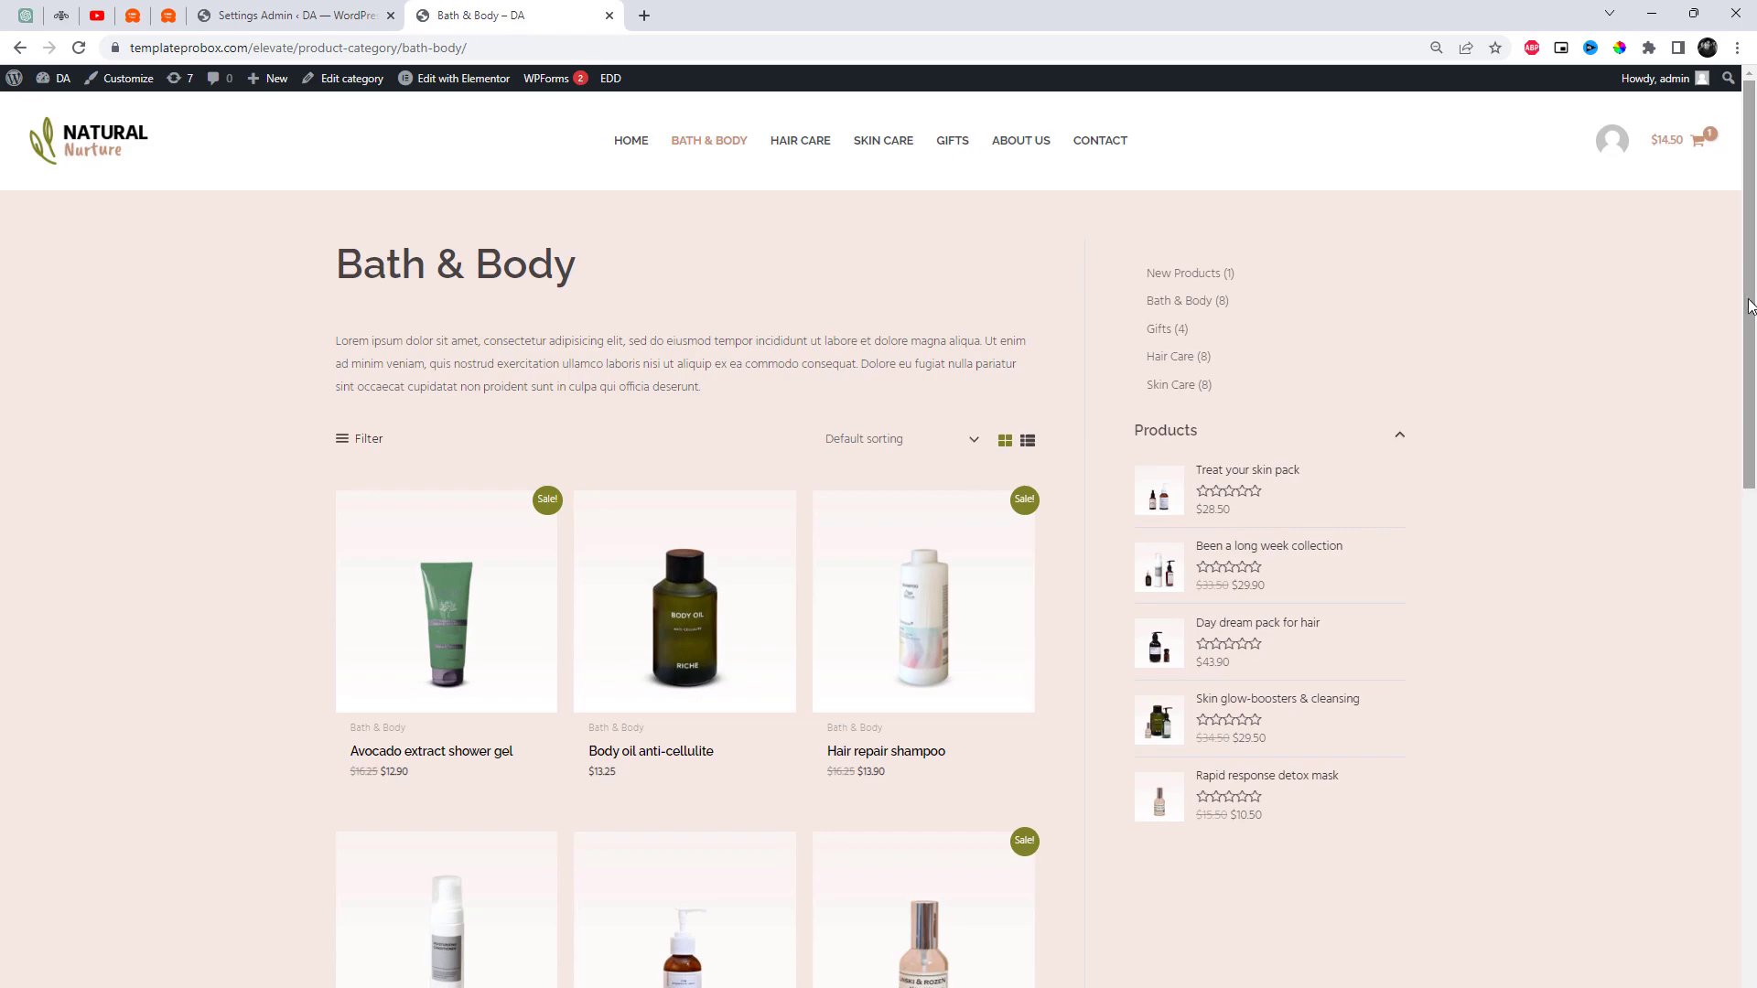
# Step: Inspect the sidebar's HTML on the Bath & Body page, copy the class name "secondary" from its container and close the inspector
pyautogui.rightClick(1186, 287)
pyautogui.click(1238, 420)
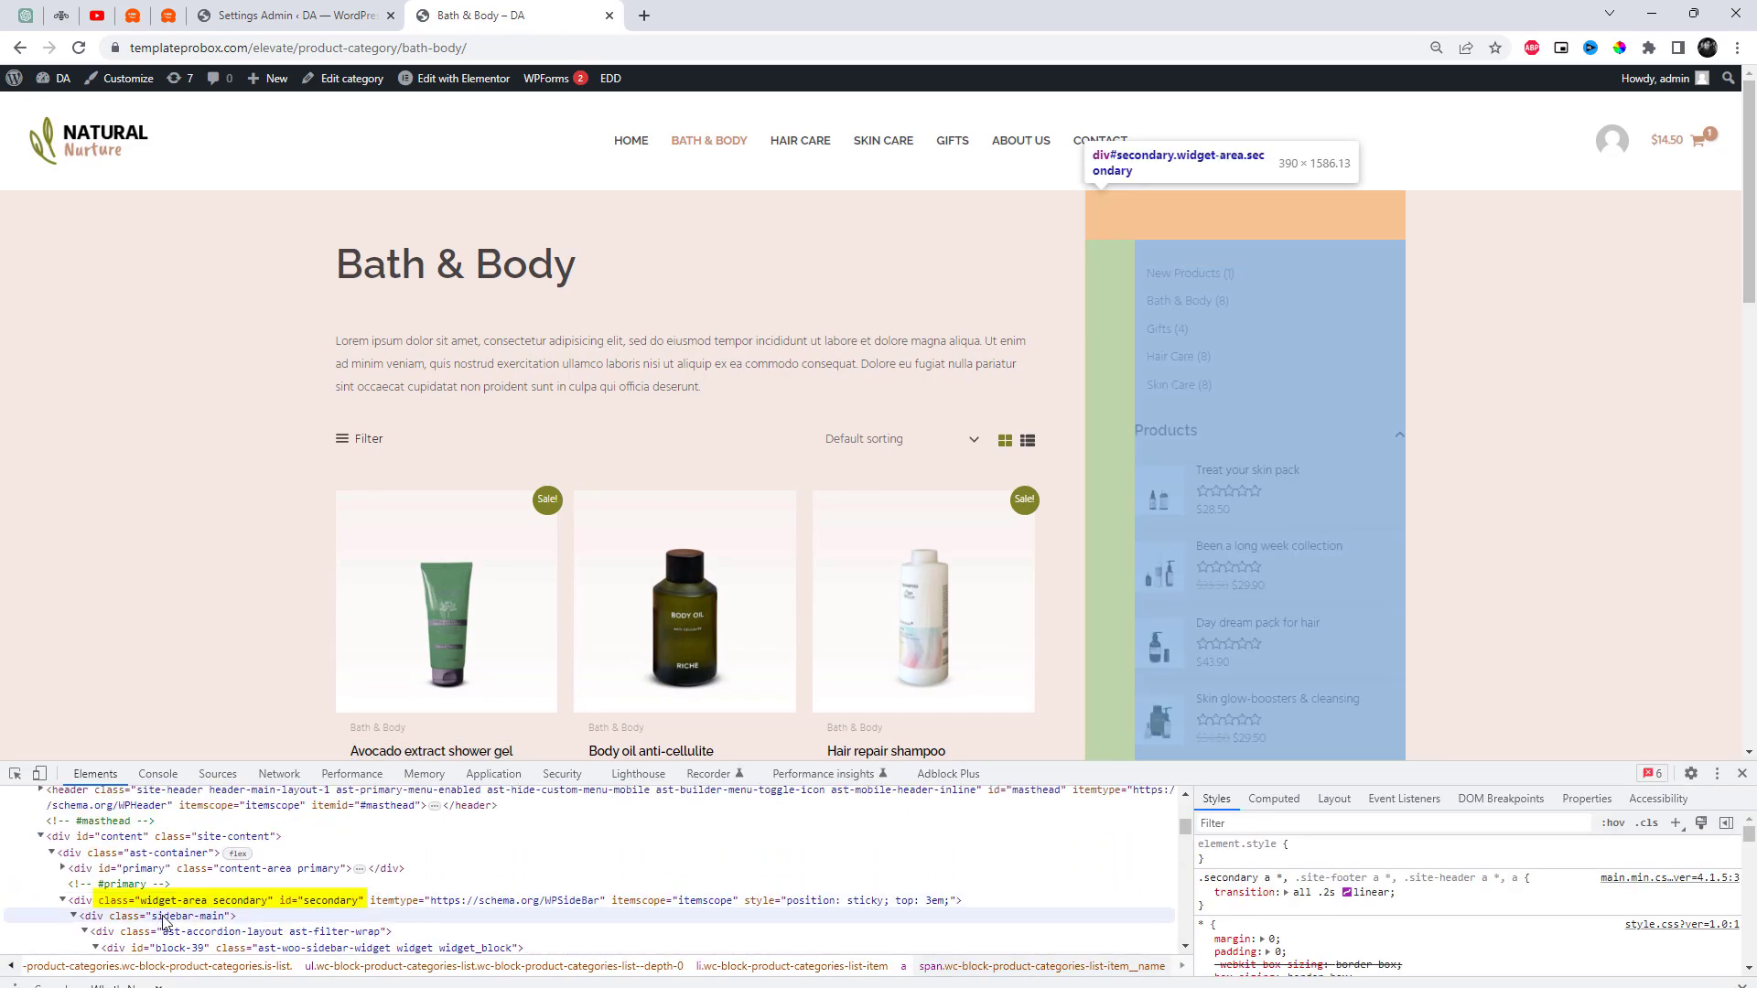
pyautogui.click(140, 909)
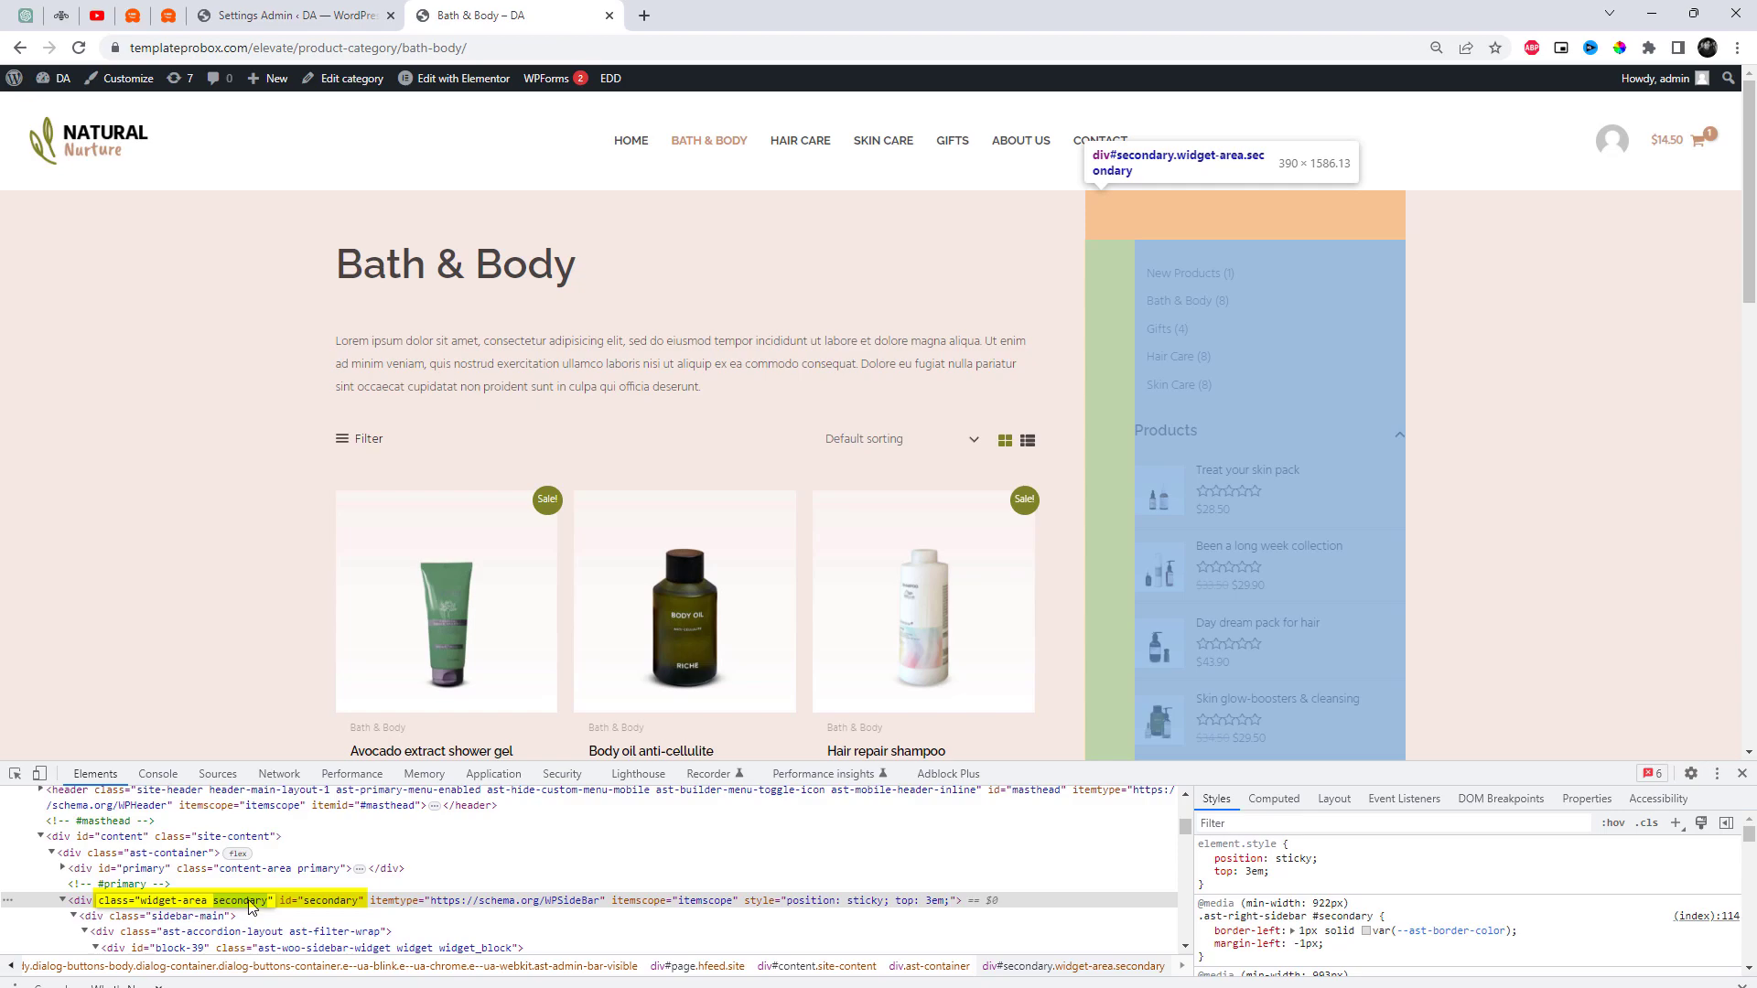
pyautogui.rightClick(249, 902)
pyautogui.click(309, 731)
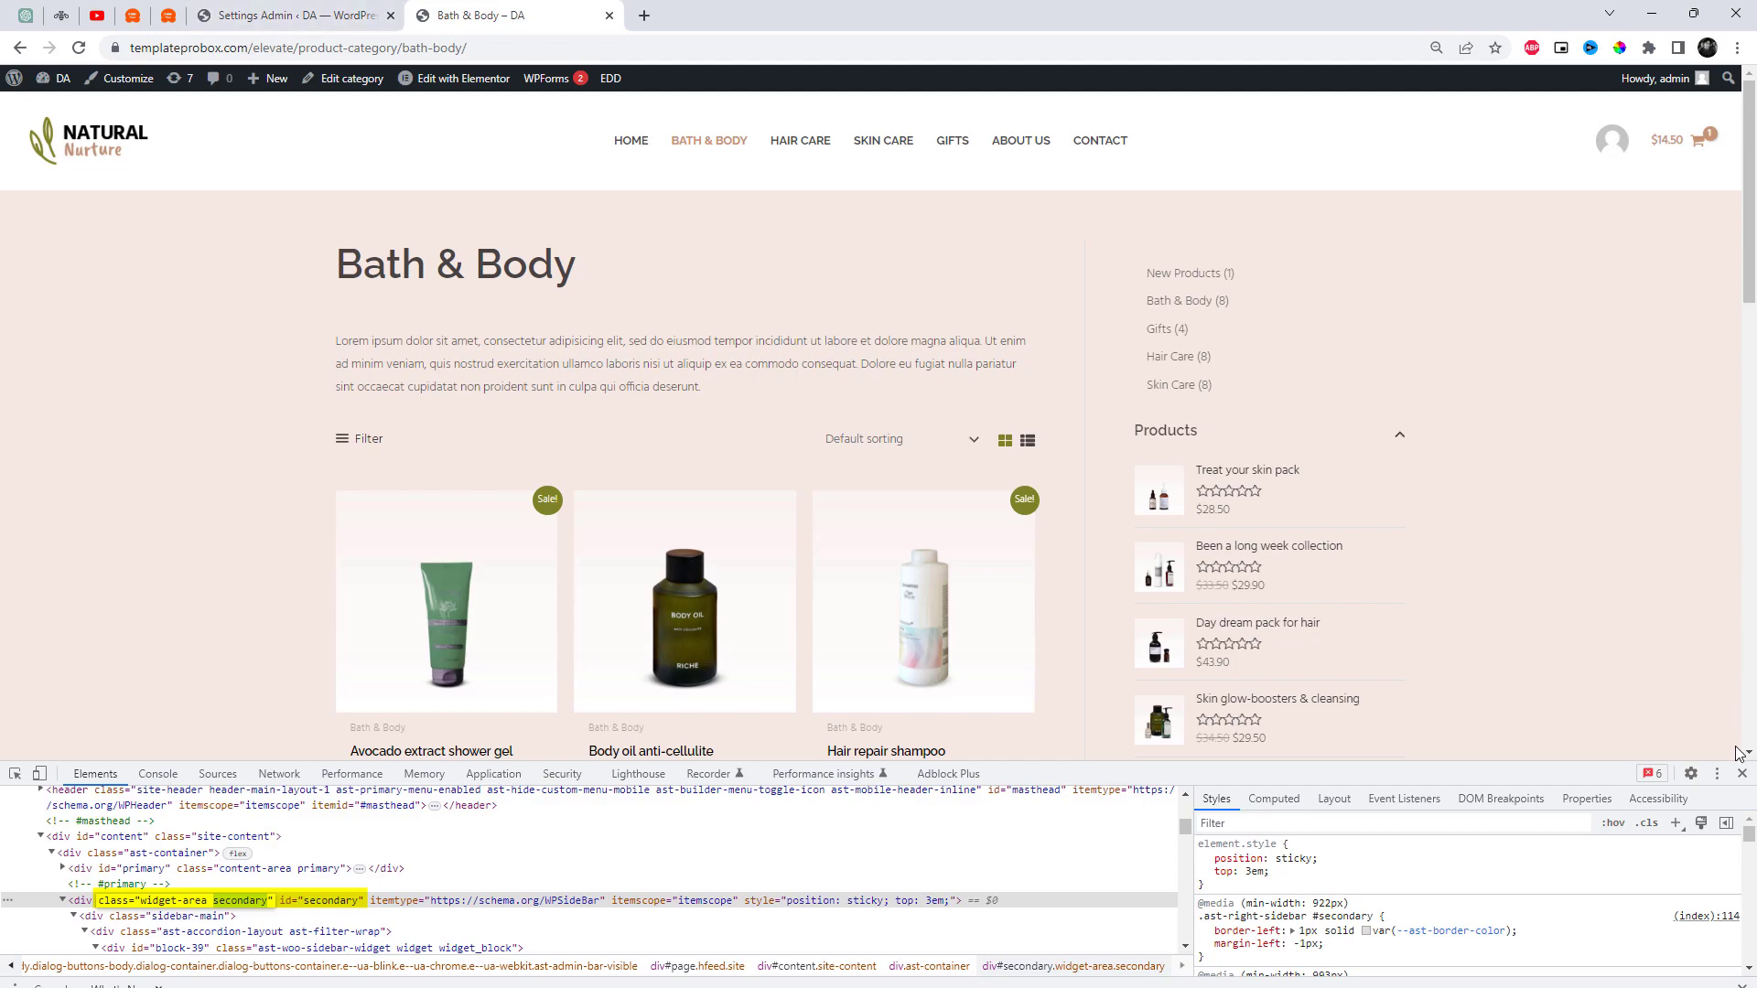
pyautogui.click(1742, 774)
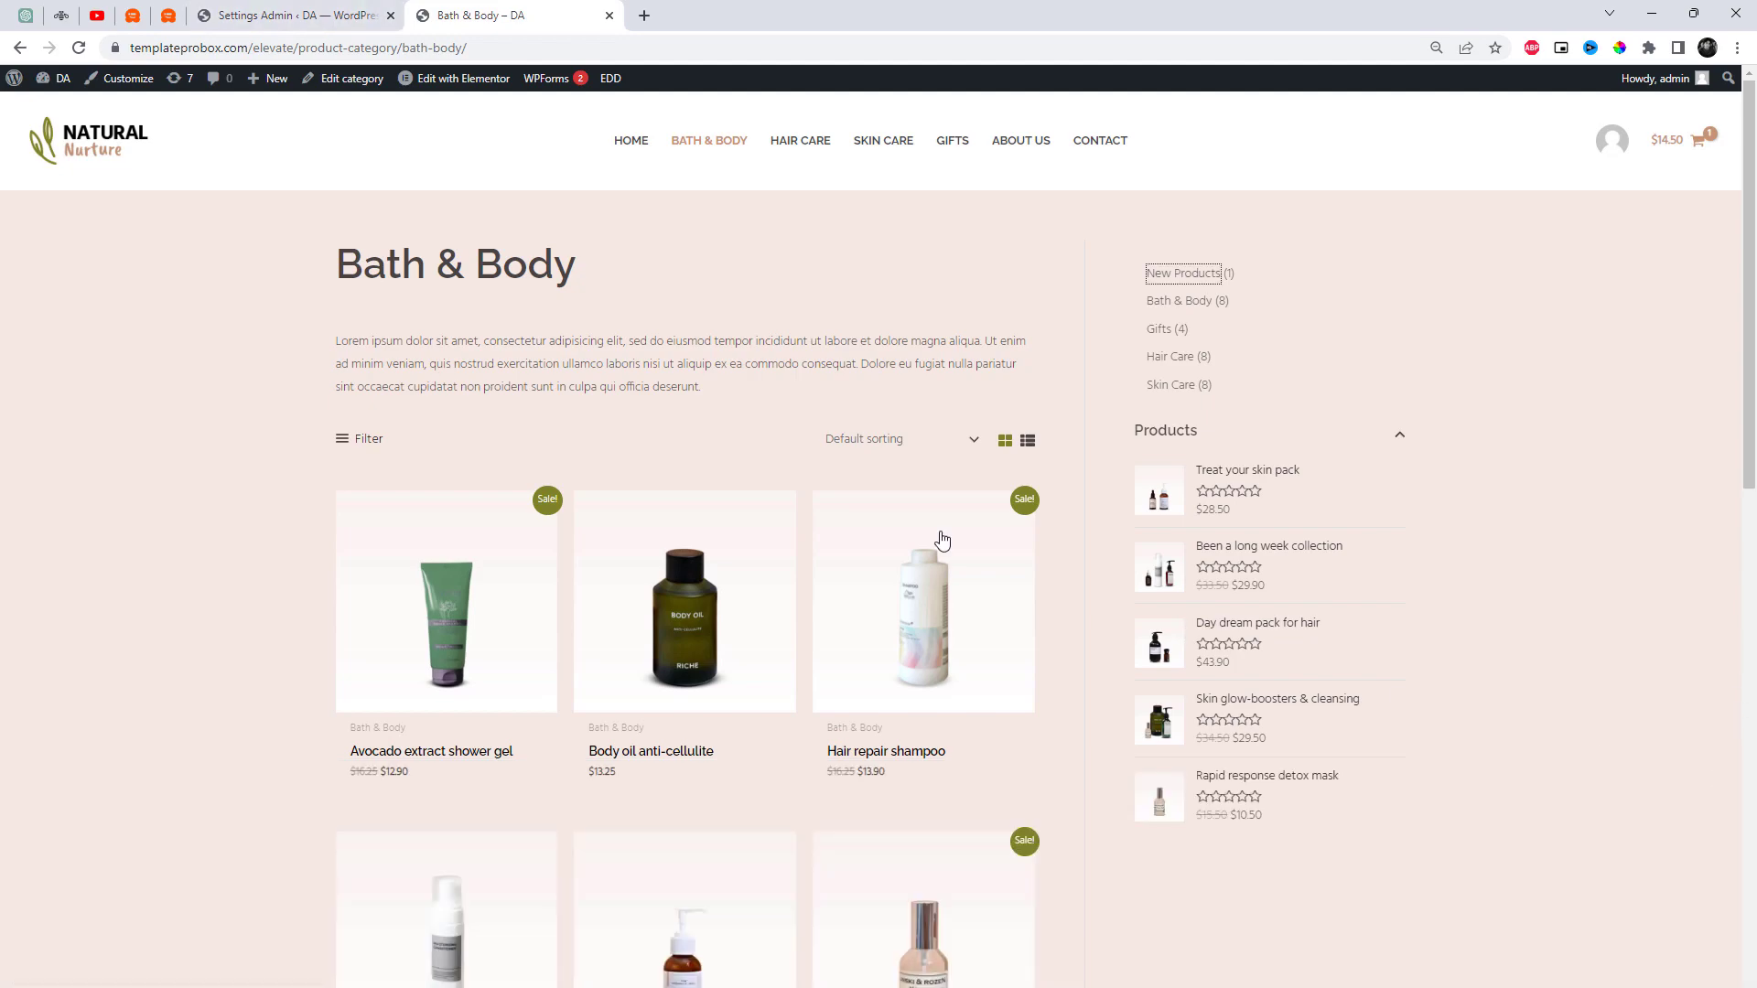
# Step: Set the Sticky Class to .secondary in the WP Sticky Sidebar settings and save
pyautogui.click(302, 15)
pyautogui.scroll(-3, 695, 612)
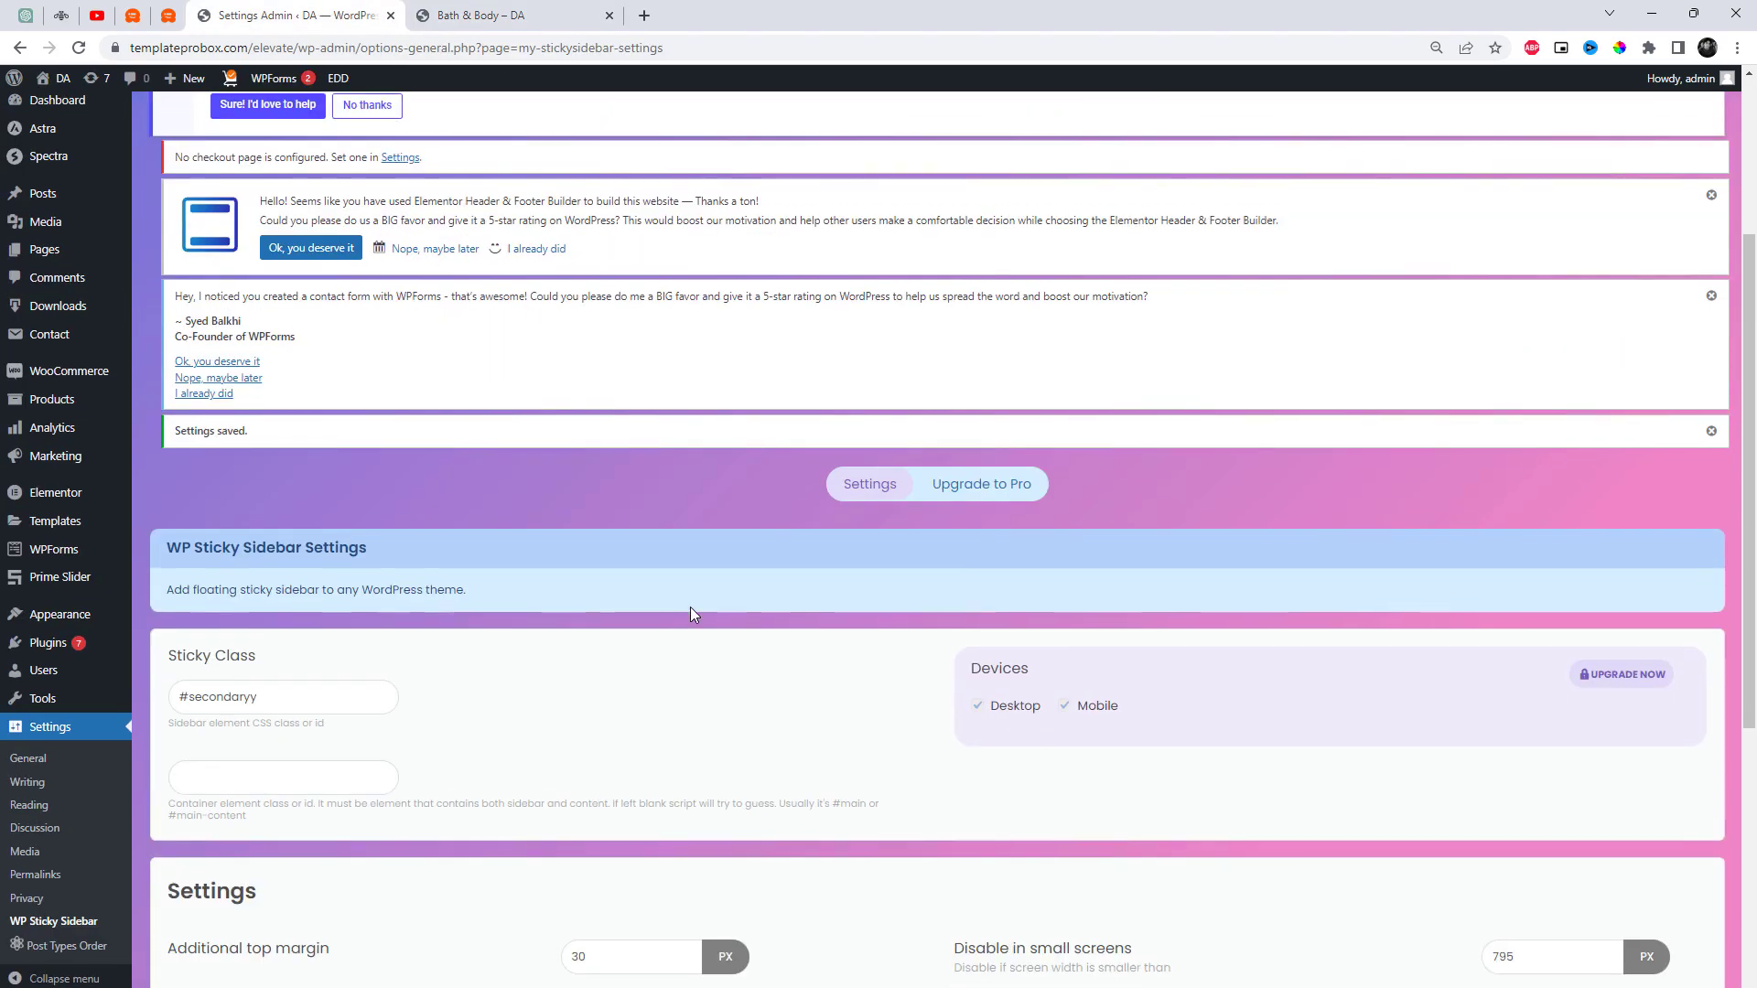
pyautogui.click(248, 684)
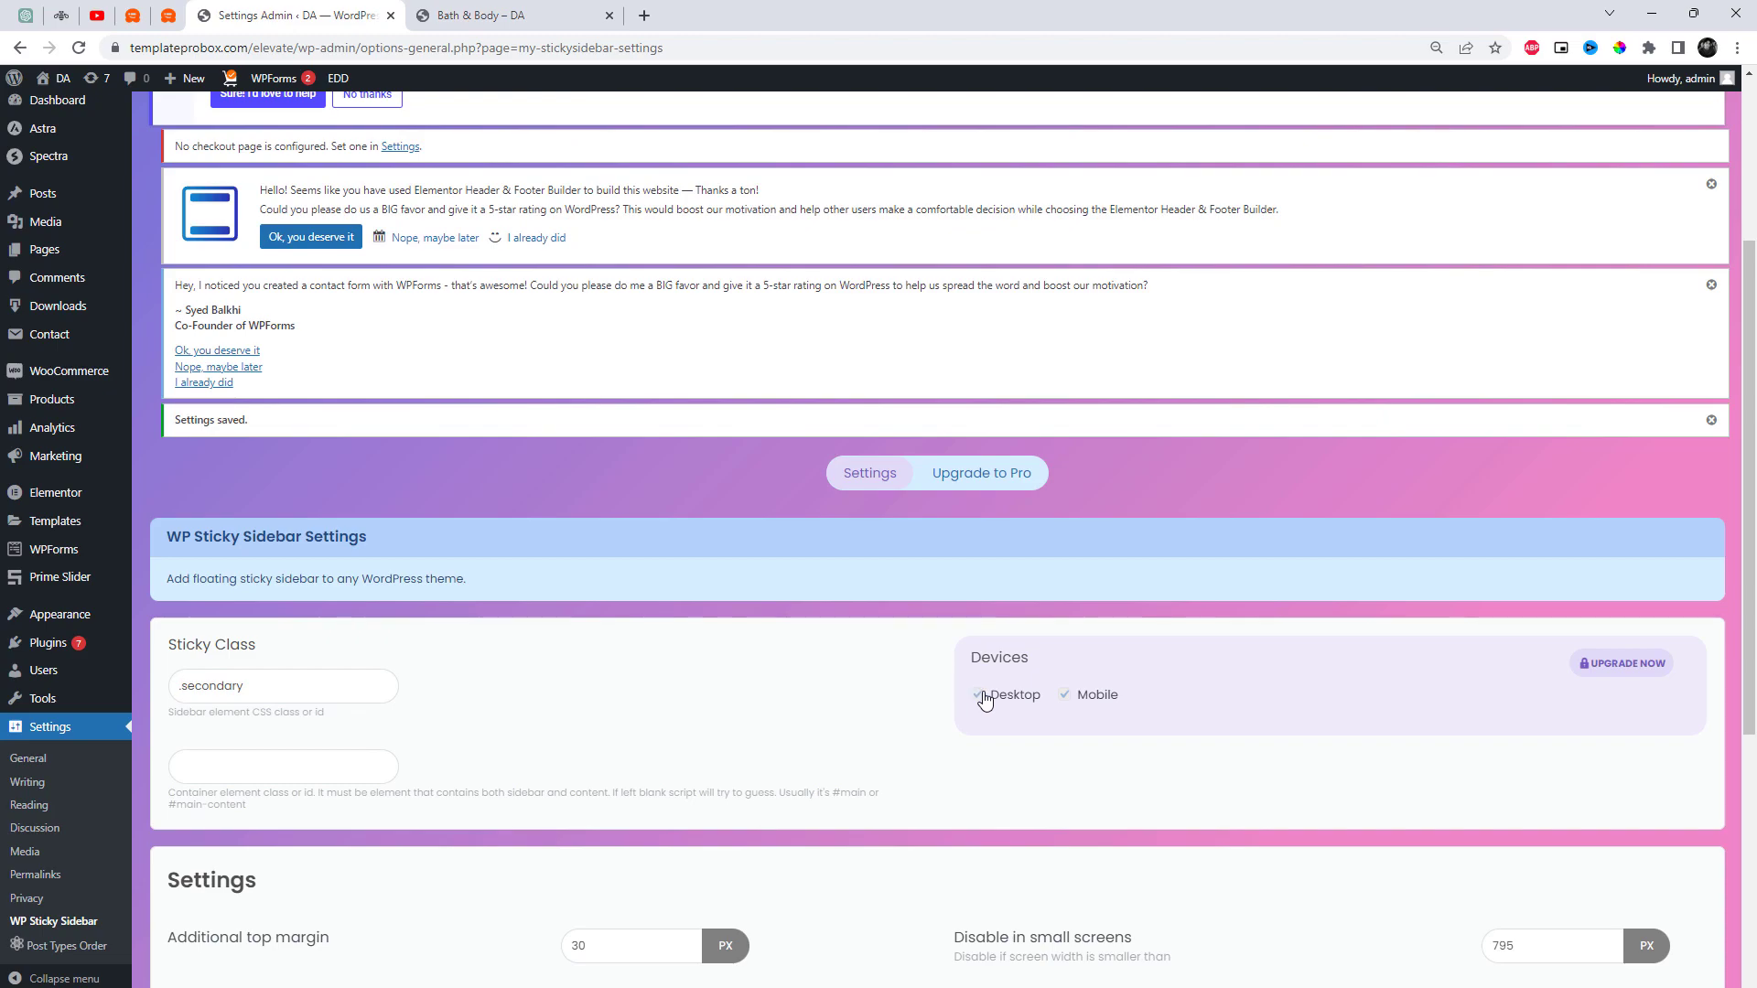
pyautogui.scroll(-5, 977, 701)
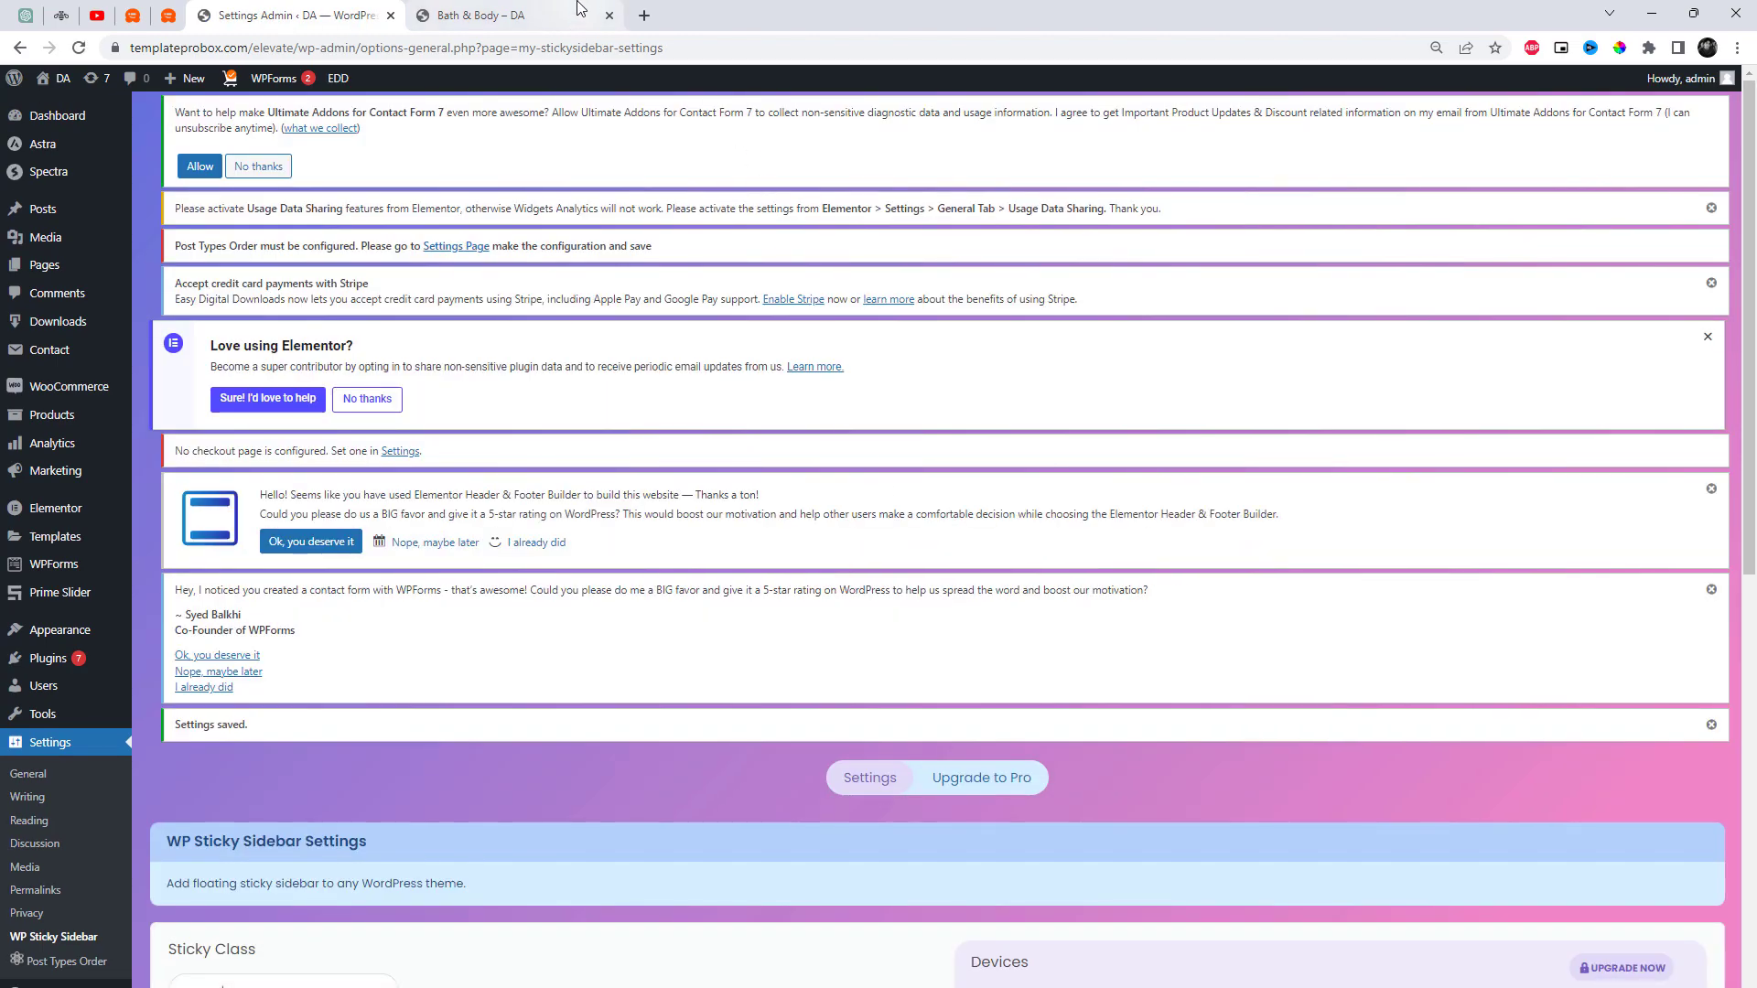
# Step: Examine the sidebar's sticky behaviour on the Bath & Body page from the header down to the footer and back
pyautogui.click(560, 19)
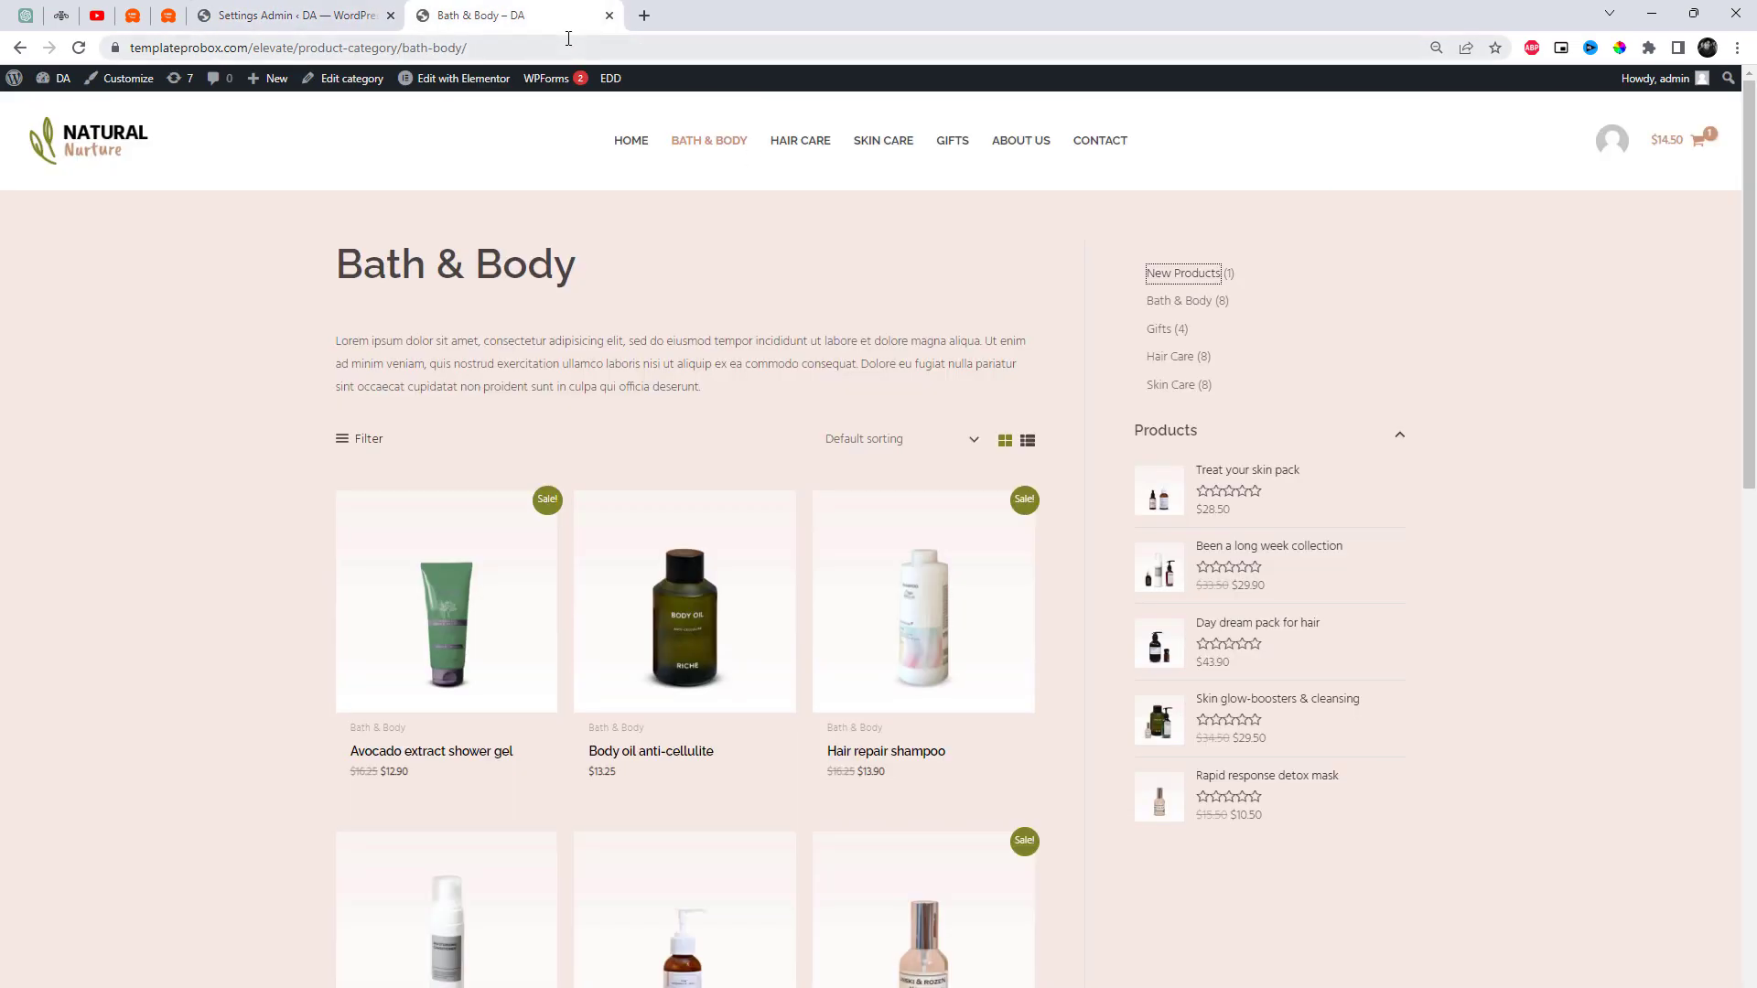
pyautogui.scroll(-7, 1370, 628)
pyautogui.scroll(7, 1370, 629)
pyautogui.scroll(-5, 1369, 629)
pyautogui.scroll(-6, 1370, 629)
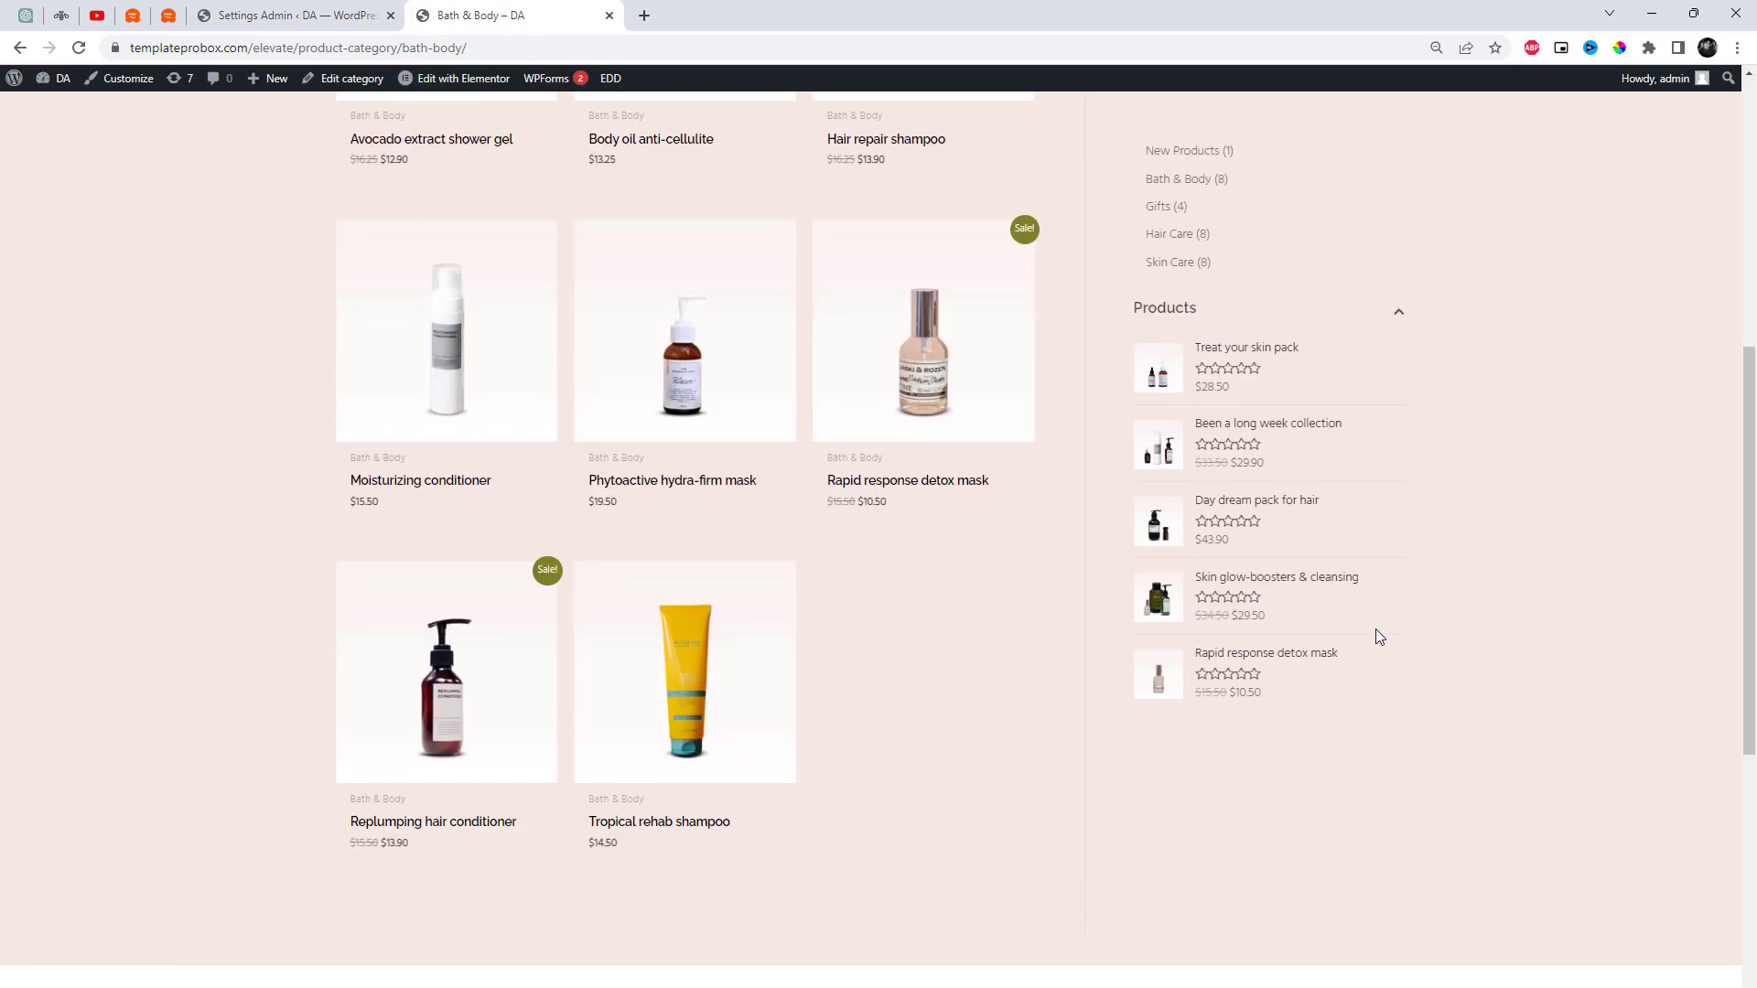
pyautogui.scroll(9, 1375, 628)
pyautogui.scroll(3, 1375, 622)
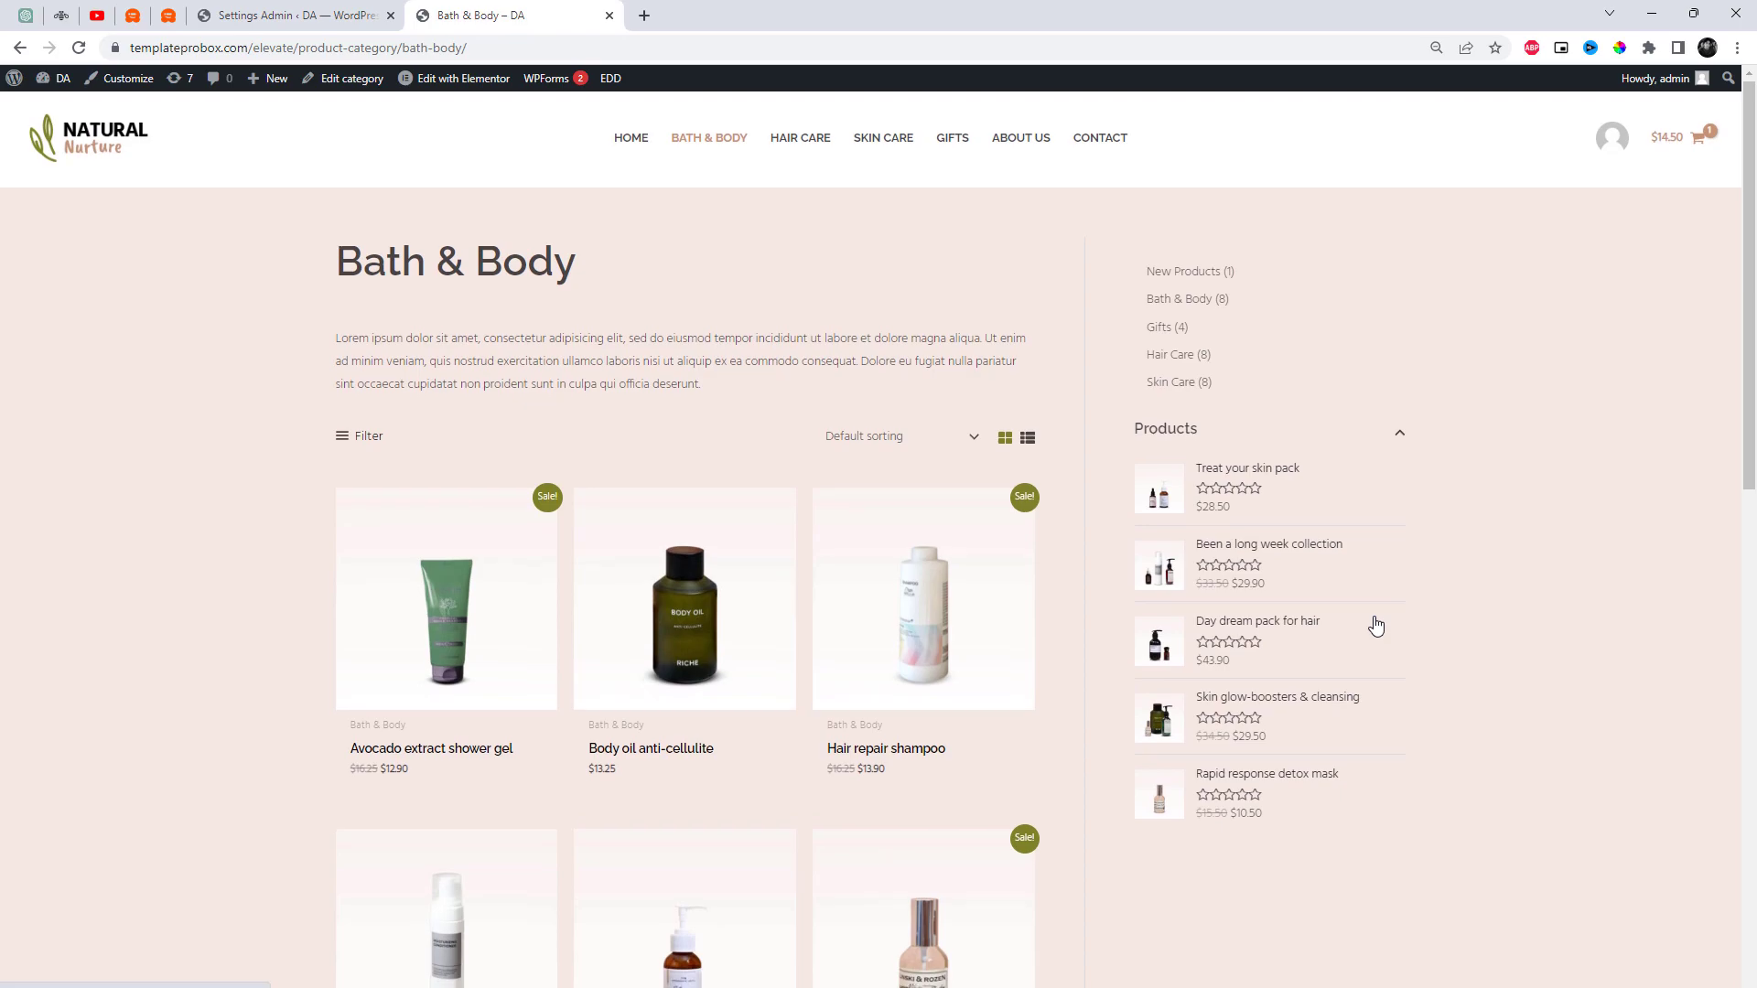
pyautogui.scroll(-13, 1375, 622)
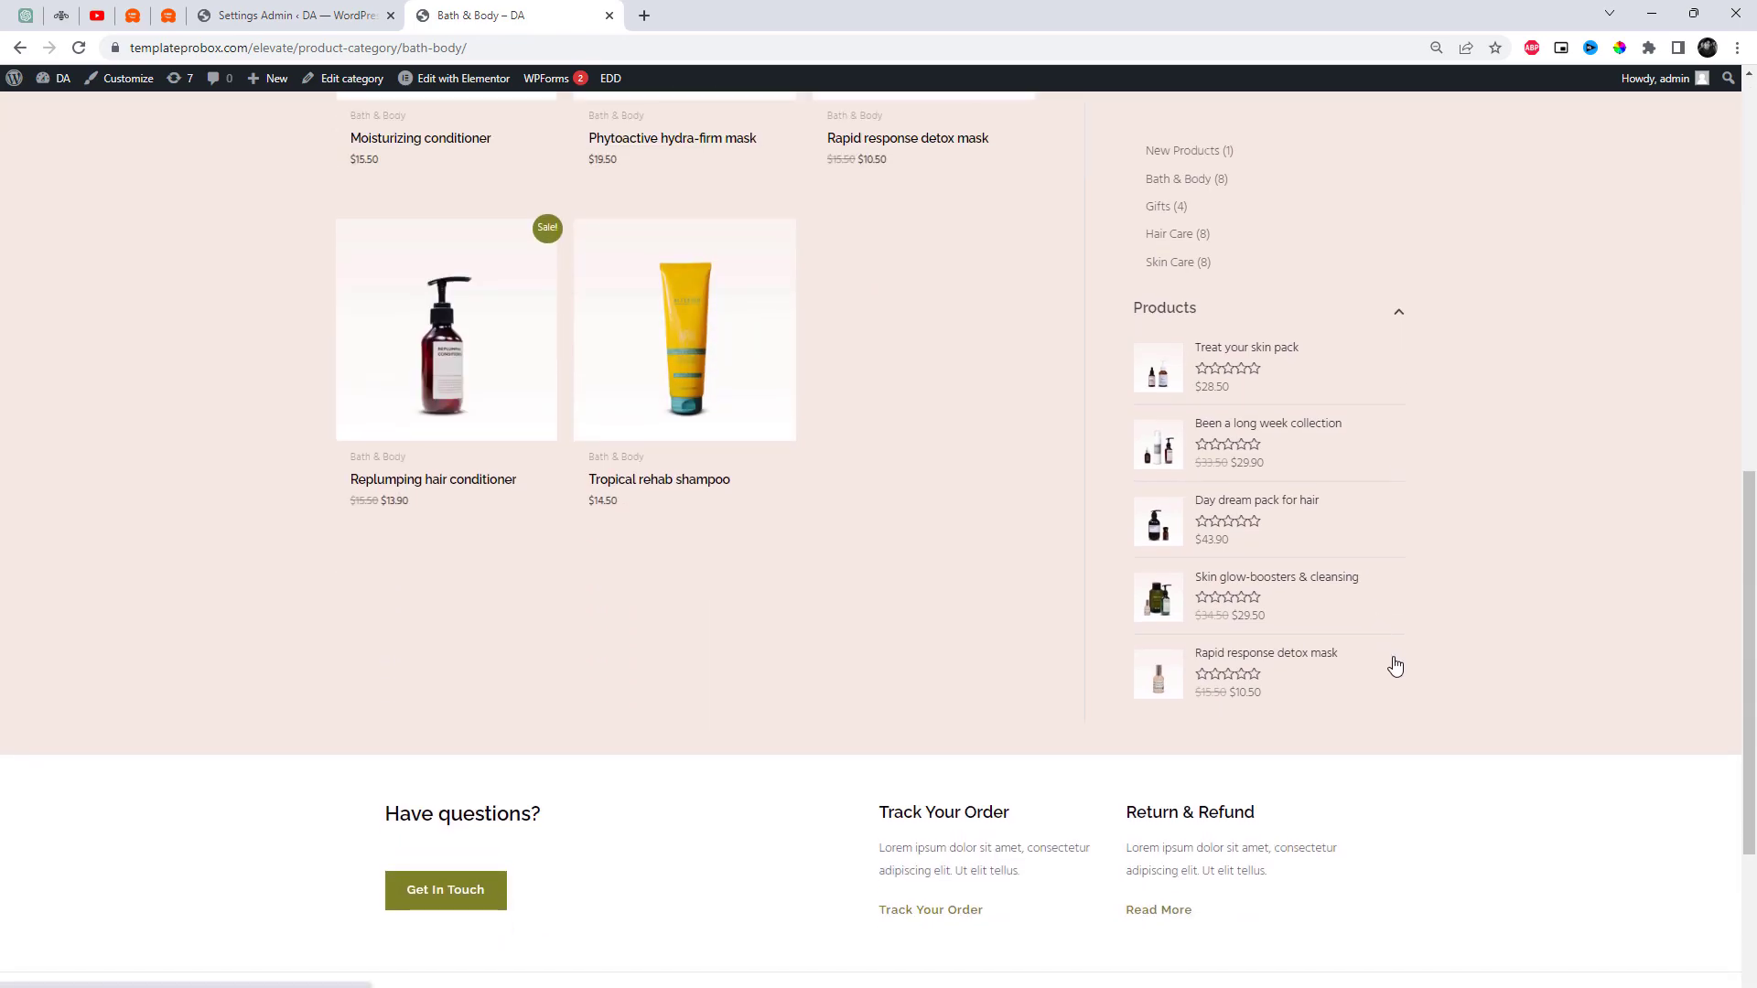
pyautogui.scroll(8, 1392, 666)
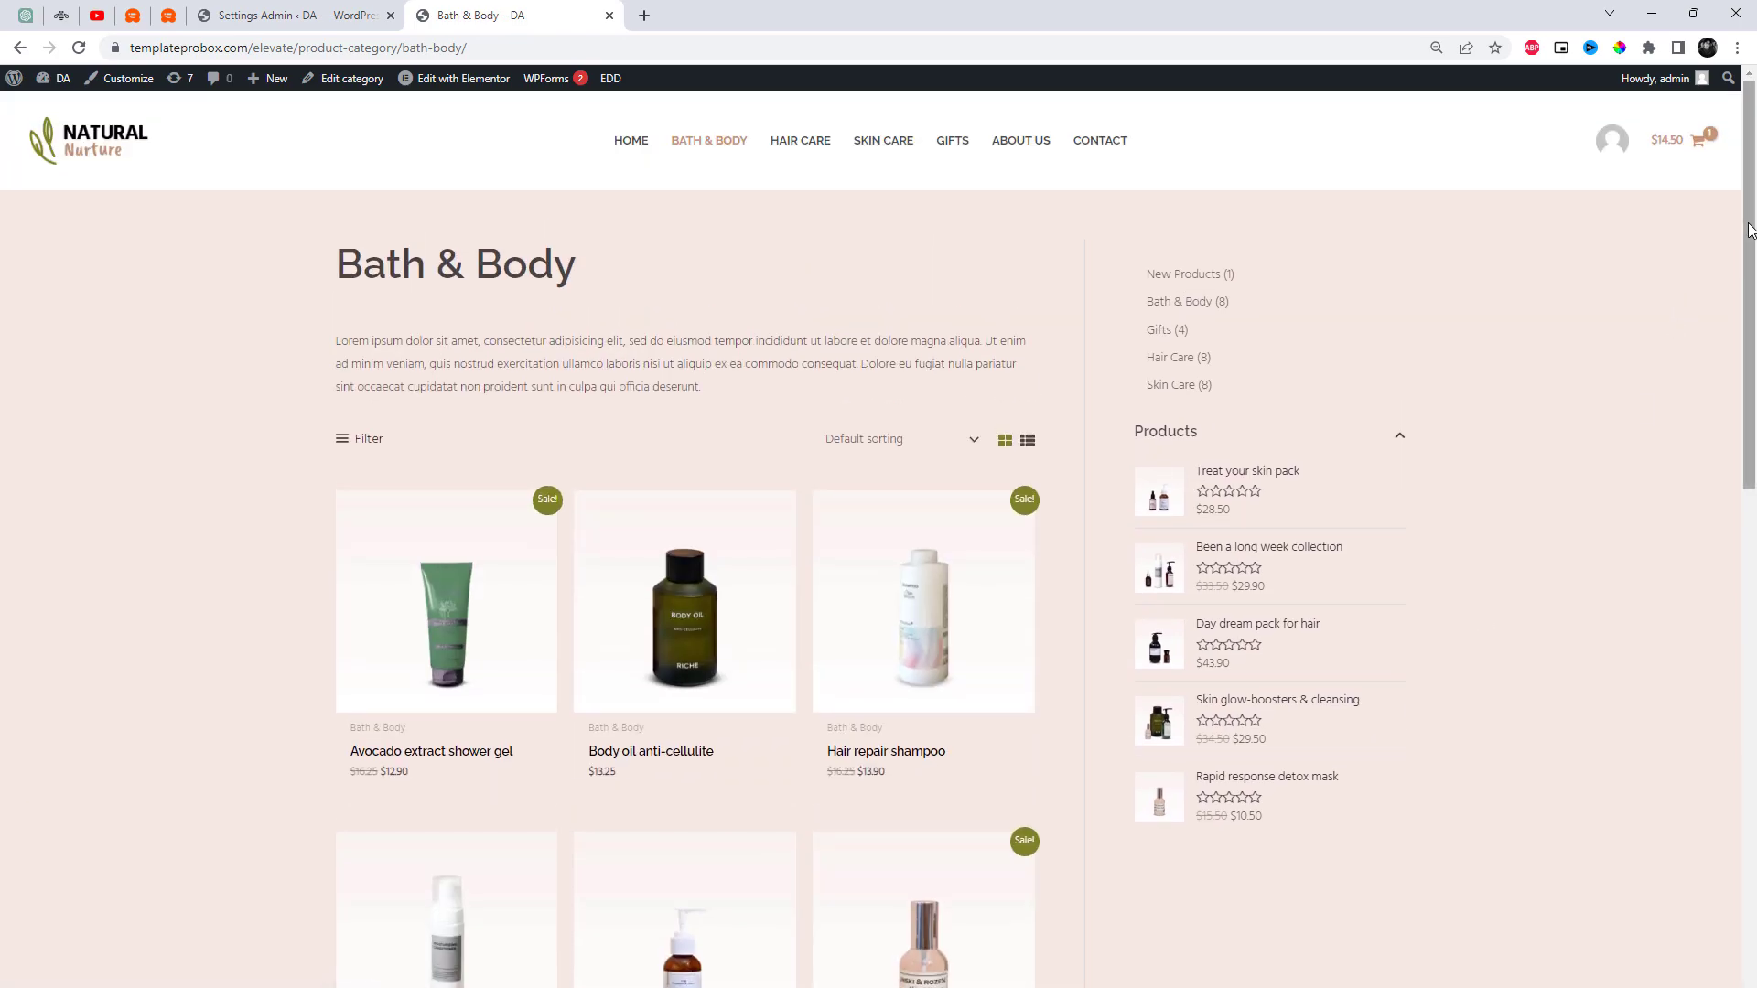
pyautogui.moveTo(1749, 229); pyautogui.dragTo(1738, 187)
# Step: Set the additional top margin to 80 px, bottom margin to 30 px, small-screen limit to 768 px and Update sidebar height to true, then save
pyautogui.click(314, 11)
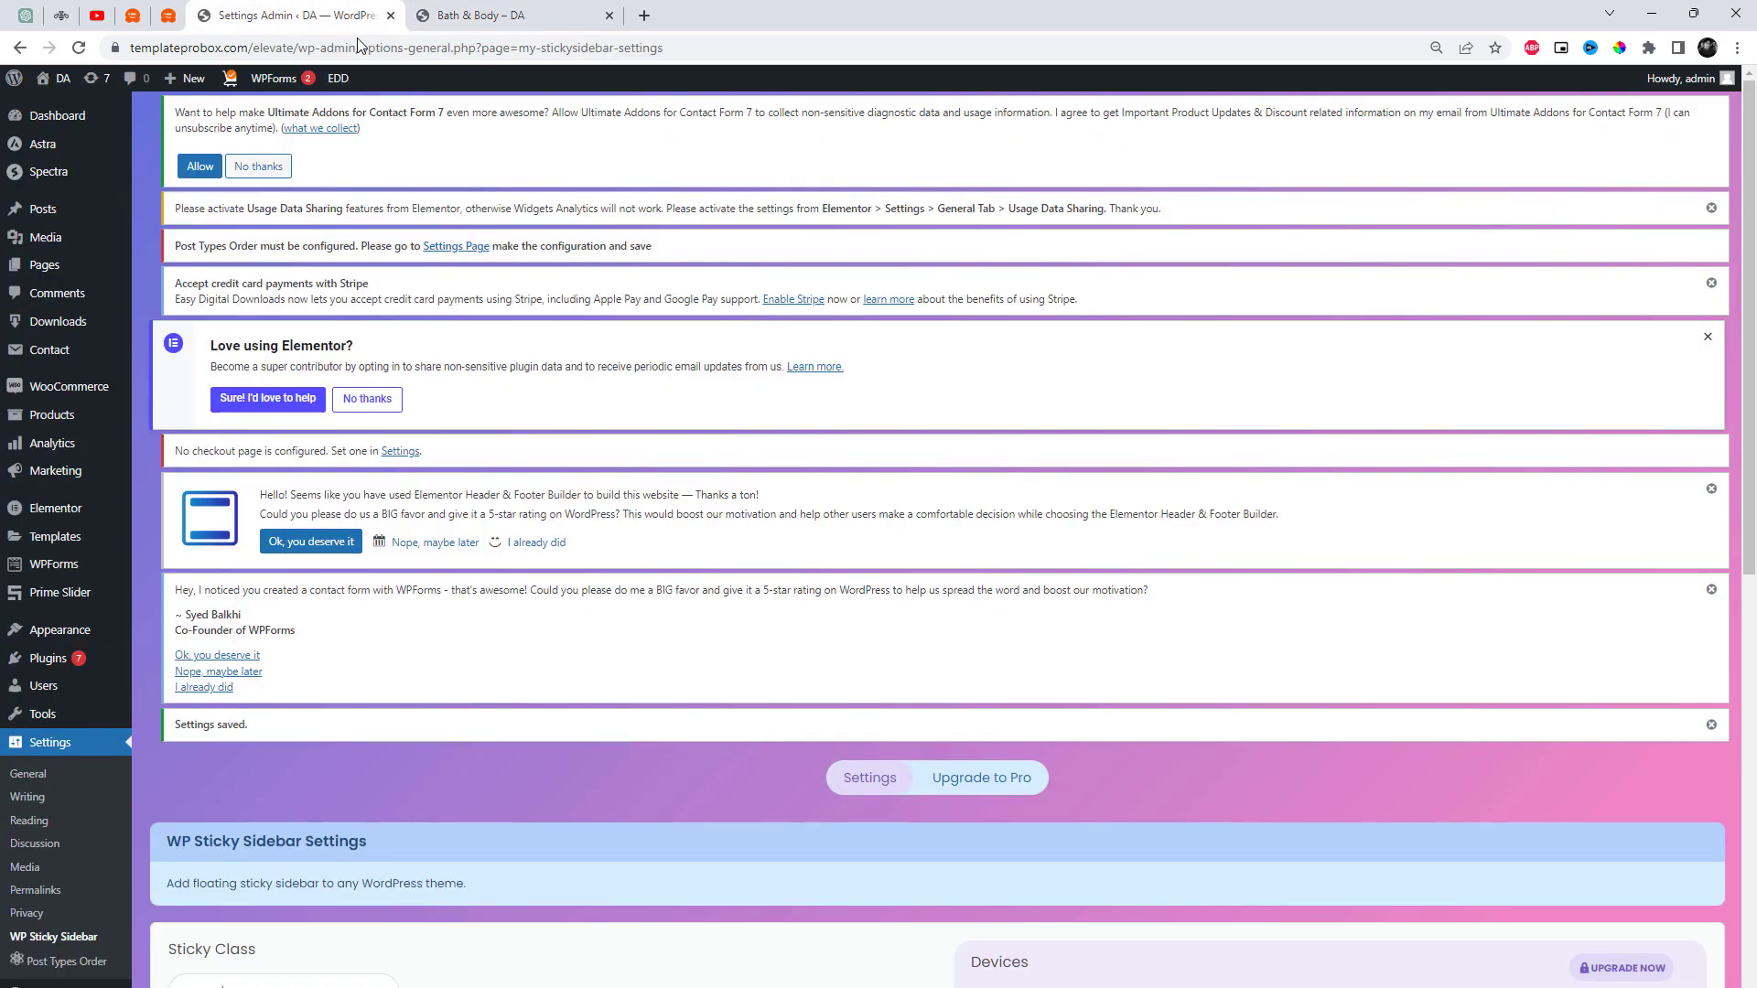
pyautogui.scroll(-8, 1025, 573)
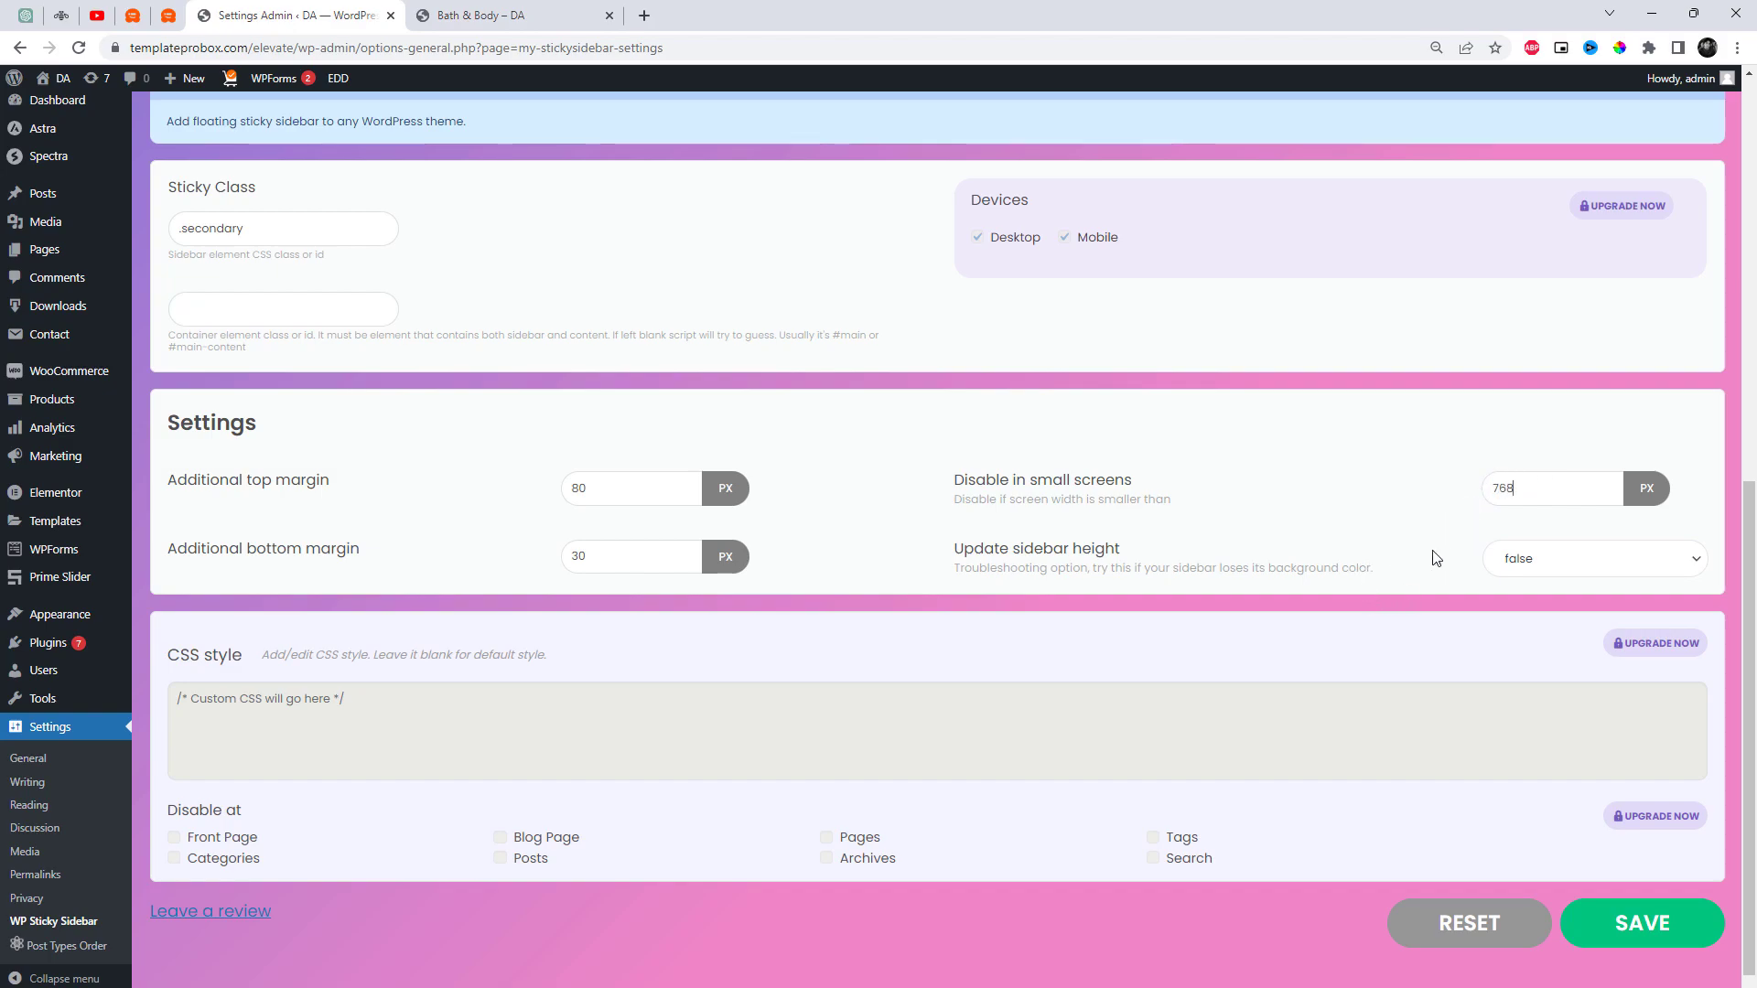
pyautogui.click(1570, 562)
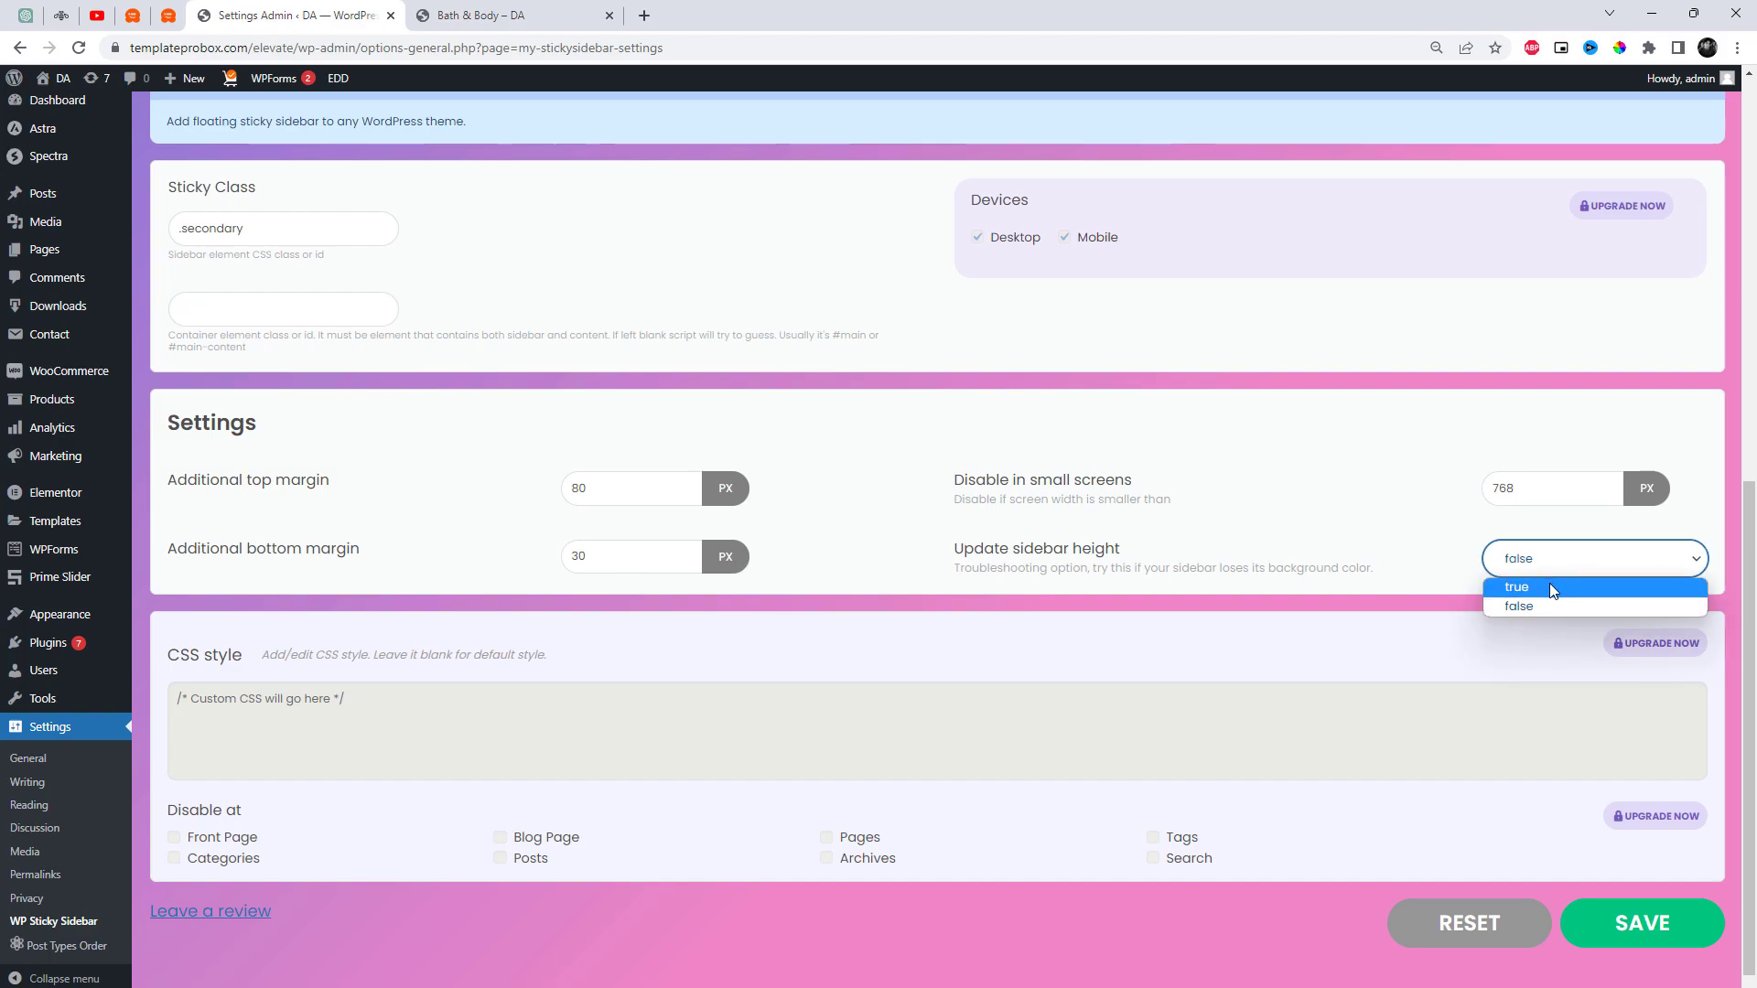
pyautogui.click(1550, 585)
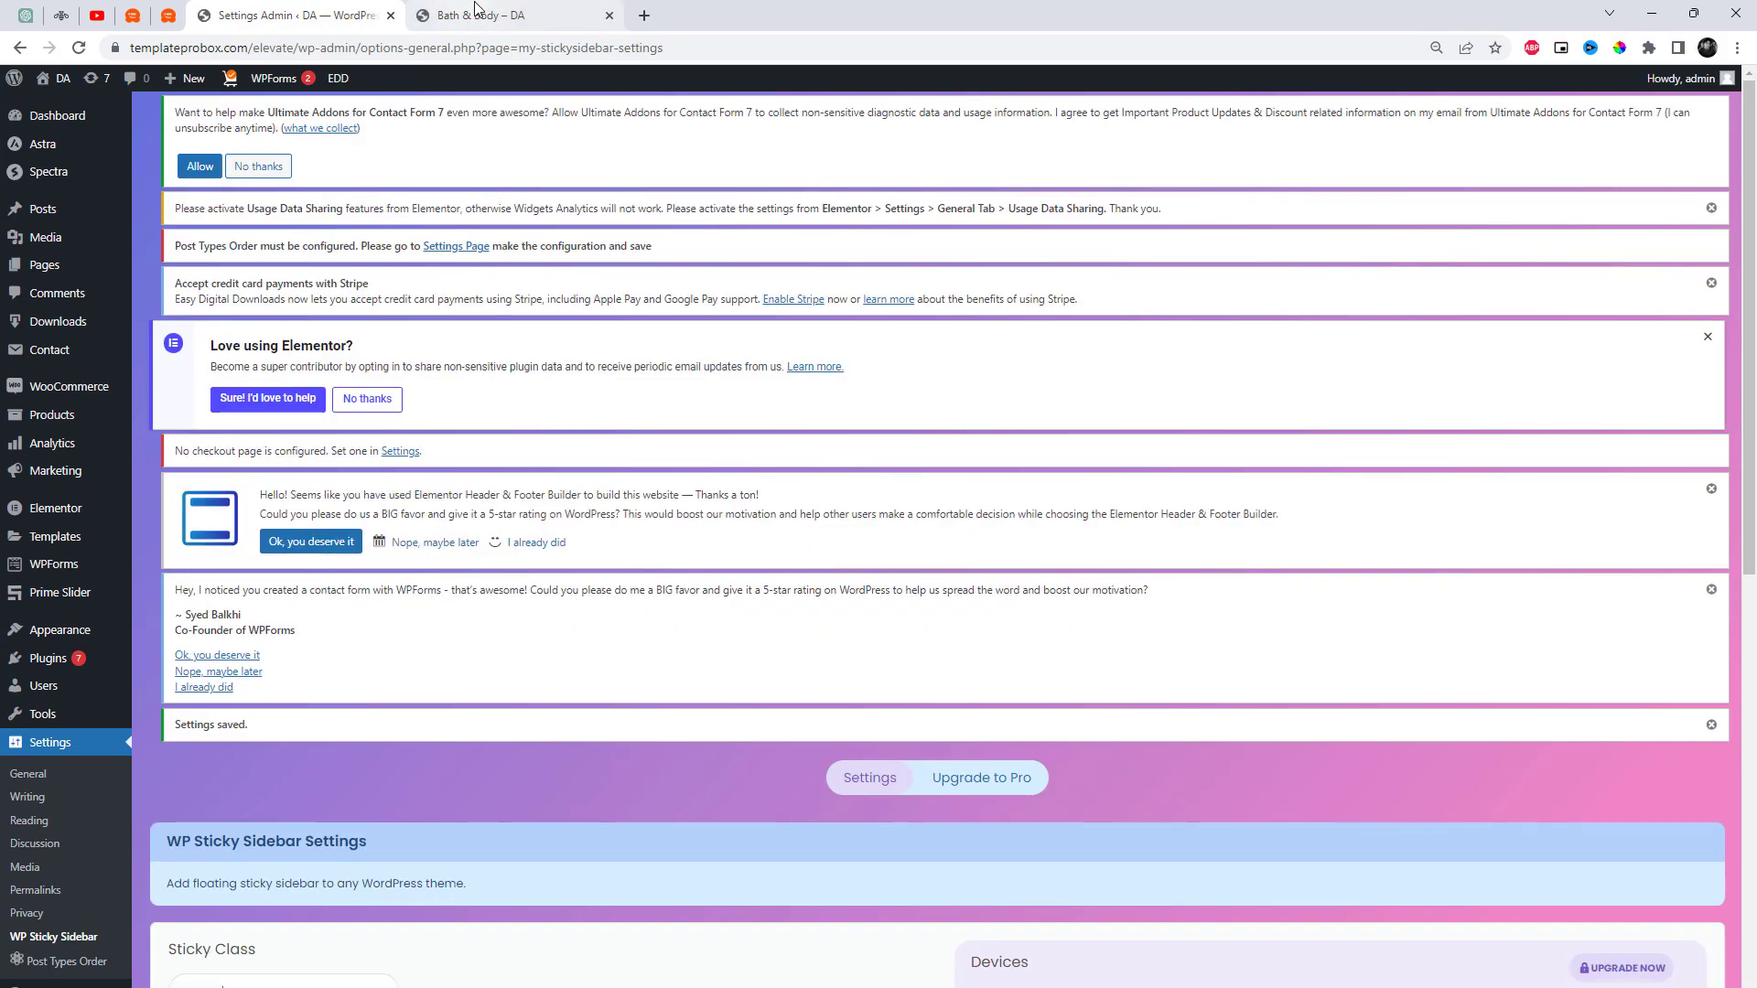
# Step: Reload the Bath & Body page and check the sticky sidebar's spacing from the header area
pyautogui.click(475, 11)
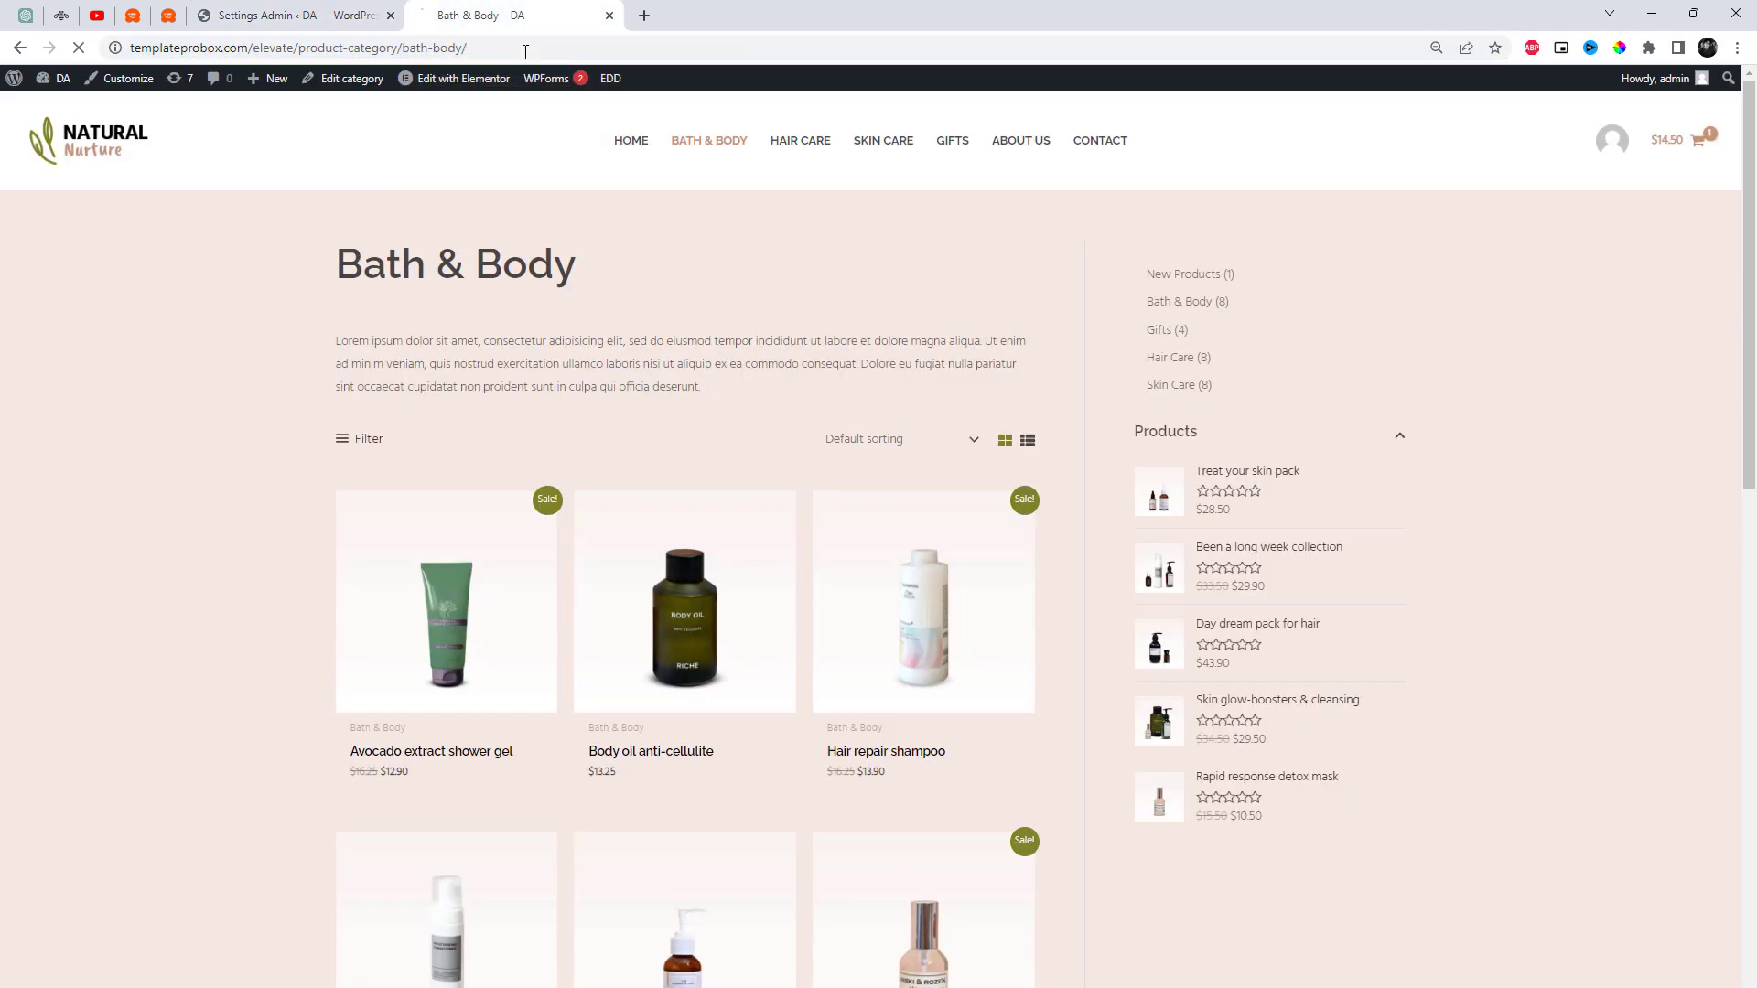
pyautogui.scroll(-5, 1517, 509)
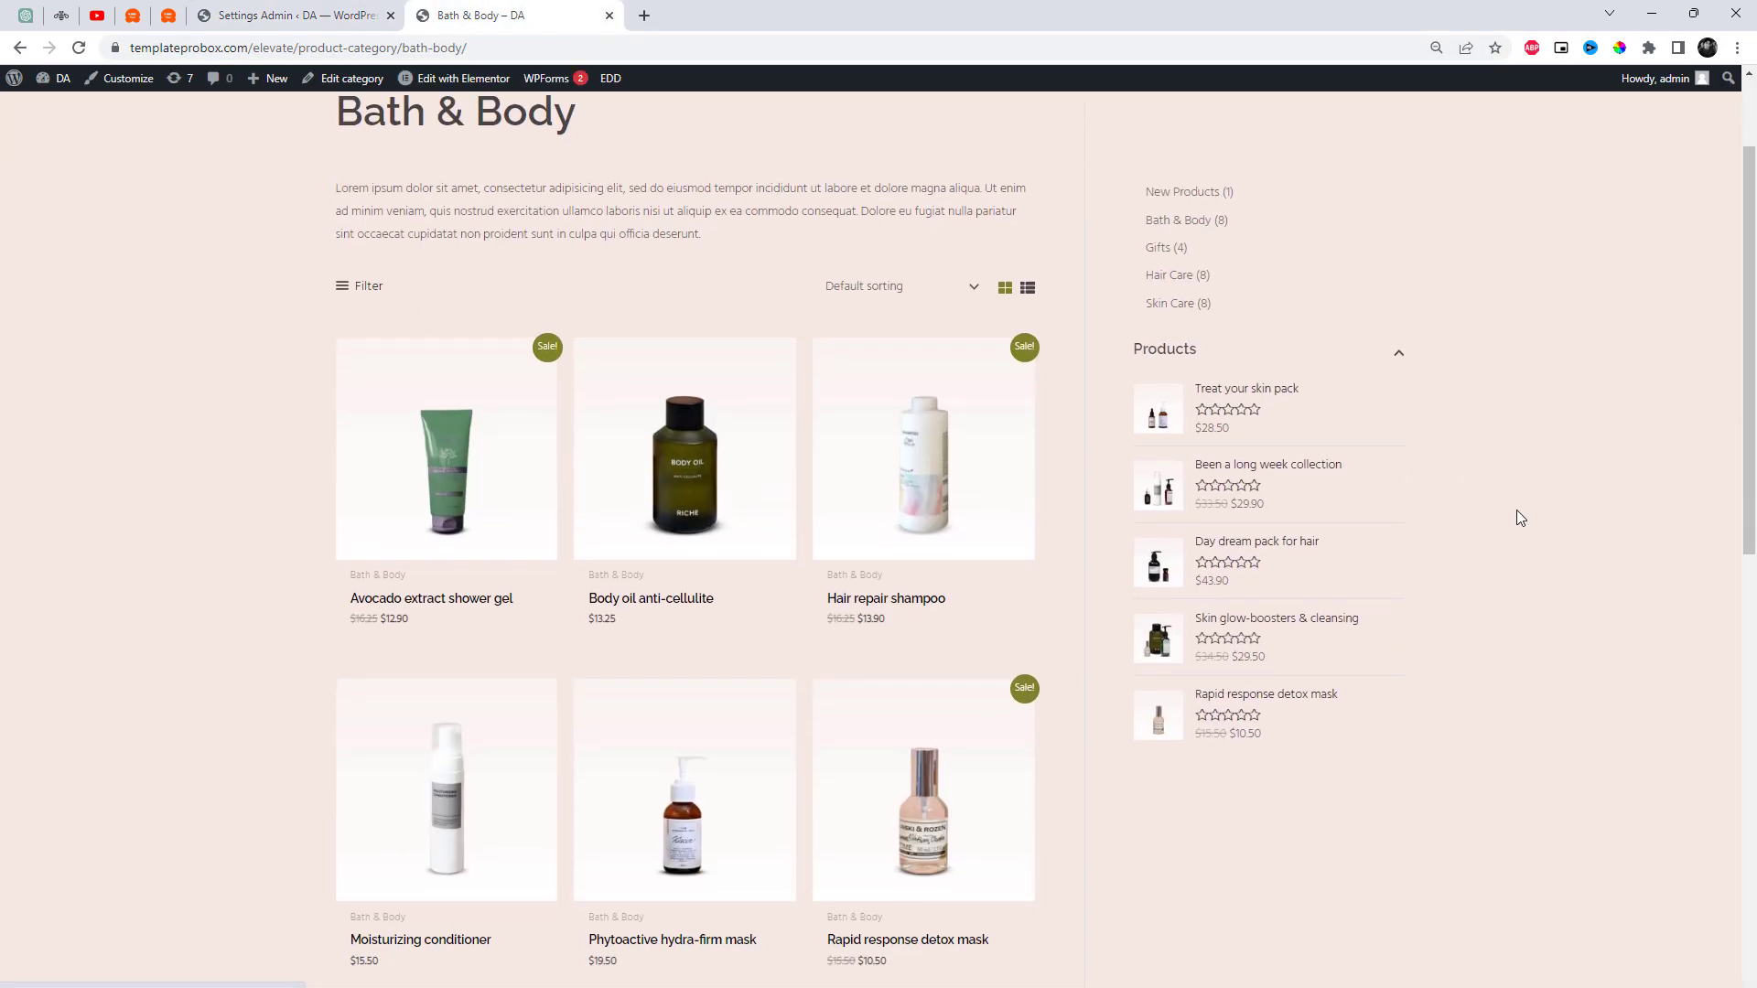
pyautogui.scroll(5, 1517, 513)
pyautogui.scroll(-2, 1156, 274)
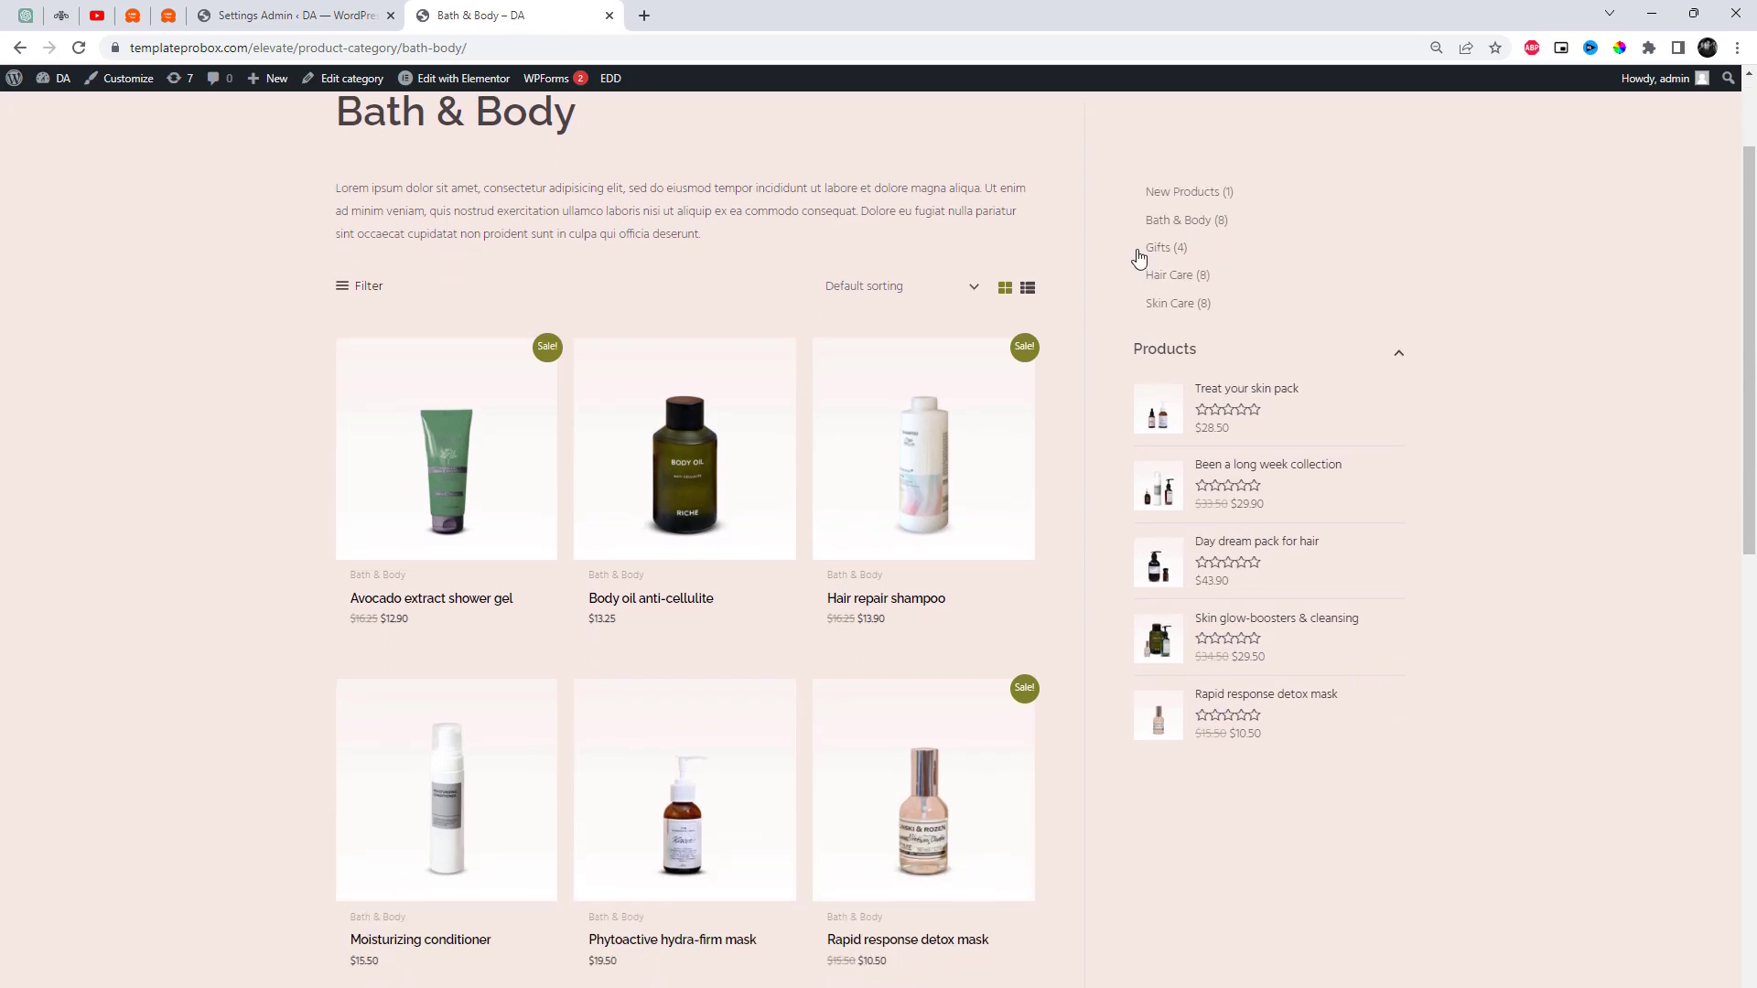
# Step: Reduce the additional top margin in the WP Sticky Sidebar settings, save, and reload the Bath & Body page
pyautogui.click(294, 13)
pyautogui.scroll(-9, 666, 485)
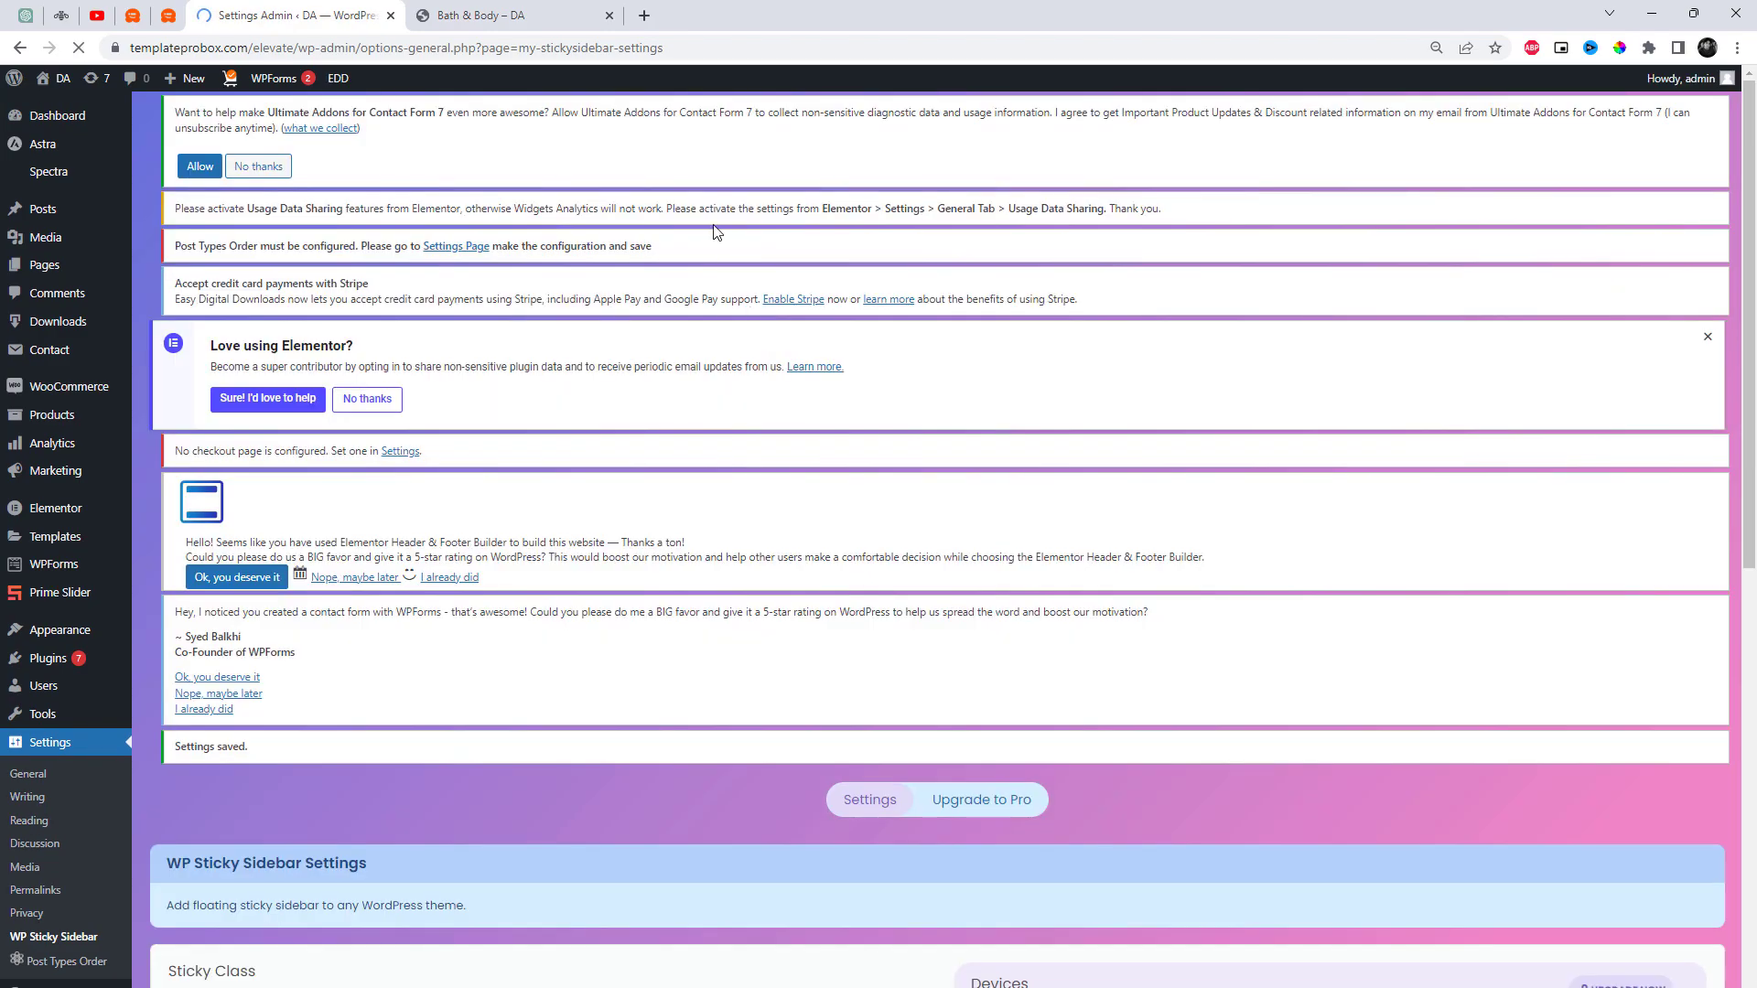
pyautogui.click(491, 11)
pyautogui.click(480, 54)
pyautogui.press('Return')
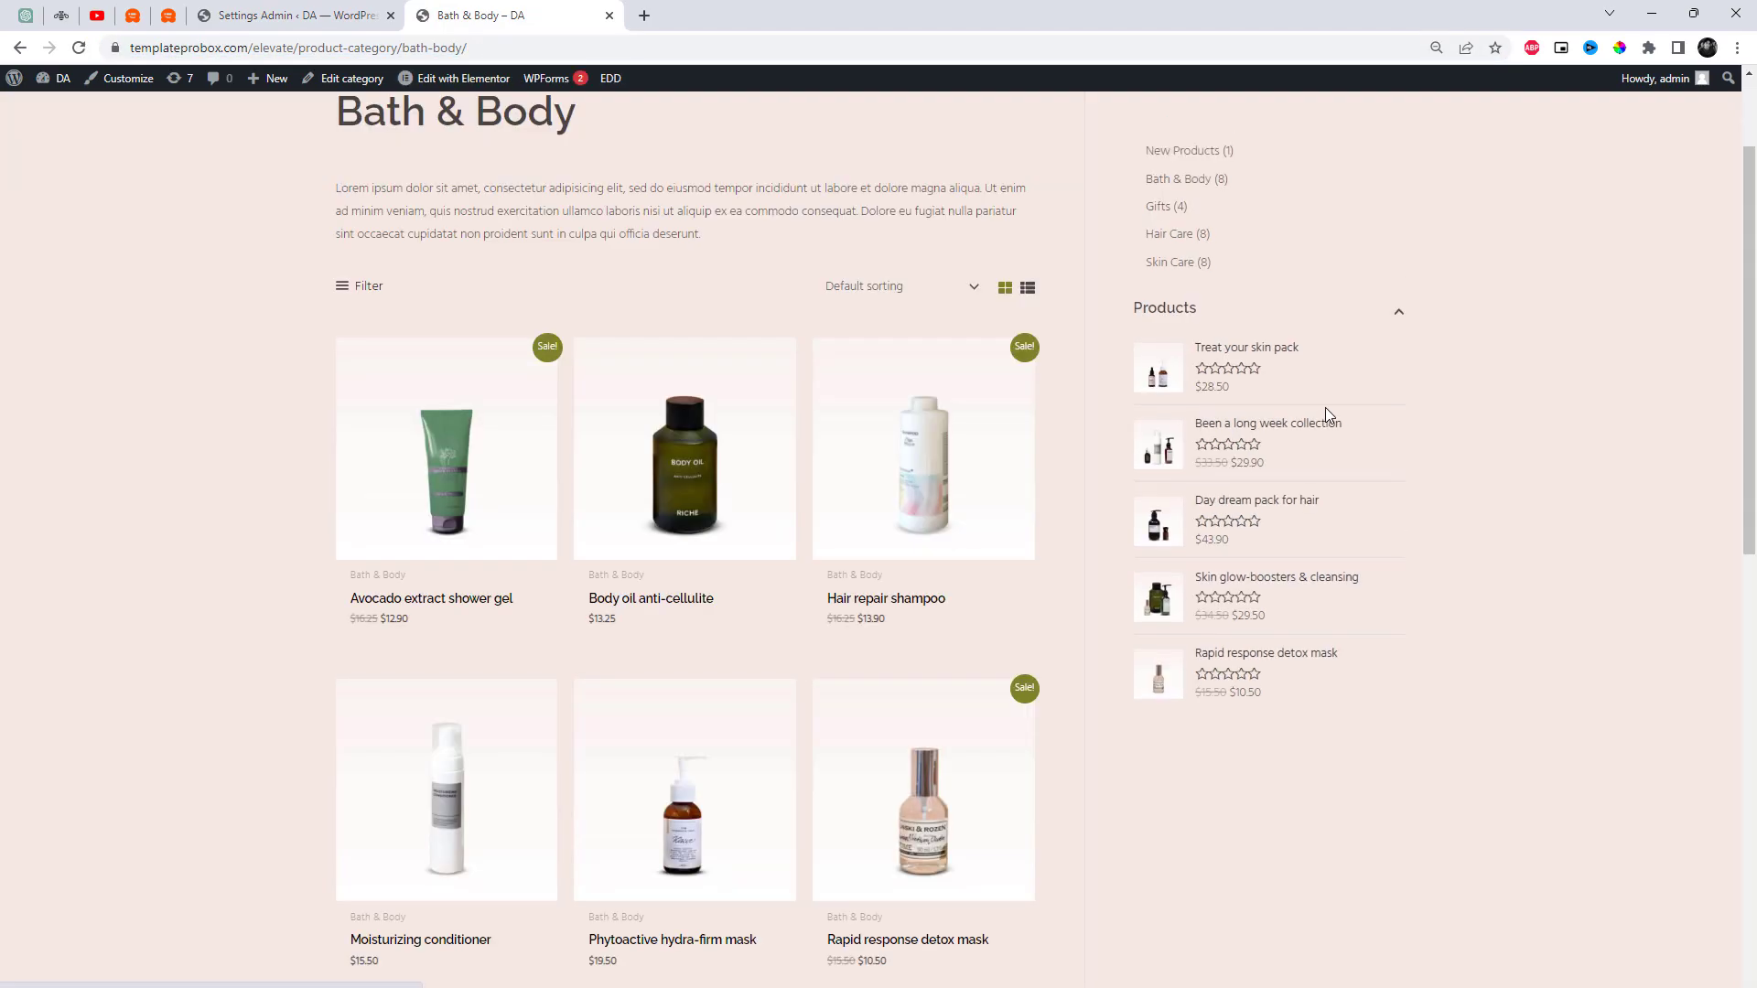
# Step: Examine how the sidebar sticks with the reduced top margin between the product grid and the footer
pyautogui.scroll(-3, 1325, 408)
pyautogui.scroll(-3, 1329, 409)
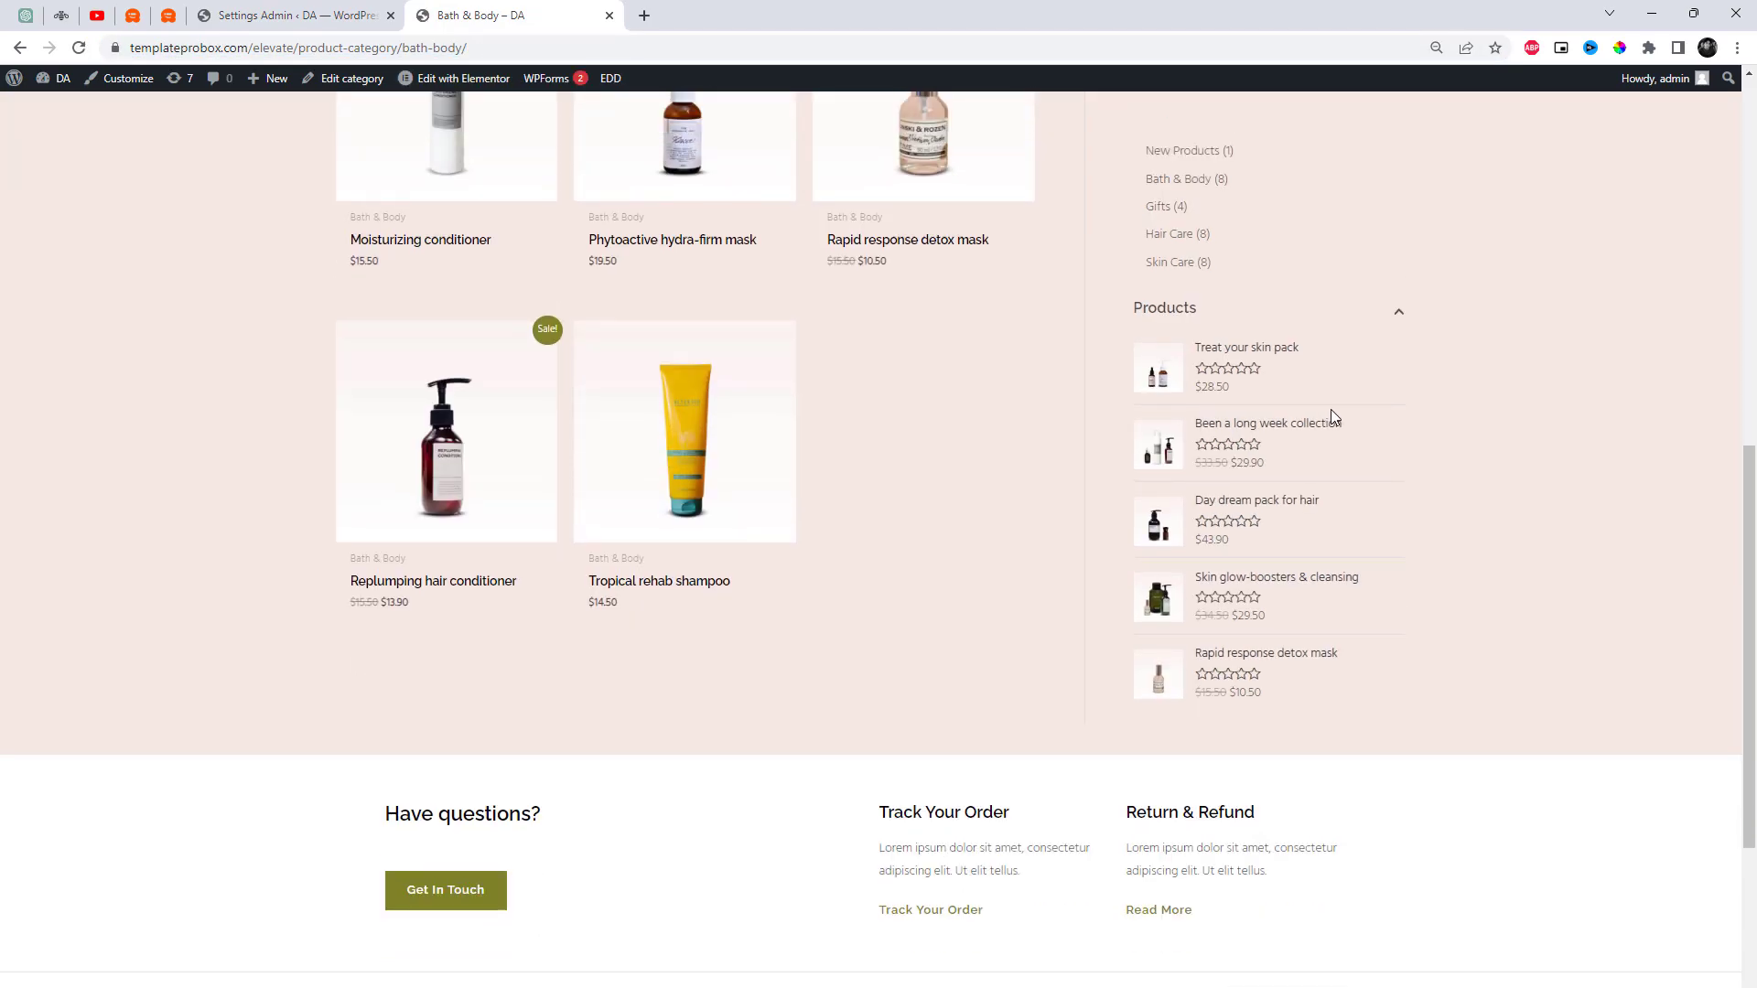
pyautogui.scroll(8, 1330, 409)
pyautogui.scroll(-2, 1331, 409)
pyautogui.scroll(3, 1331, 409)
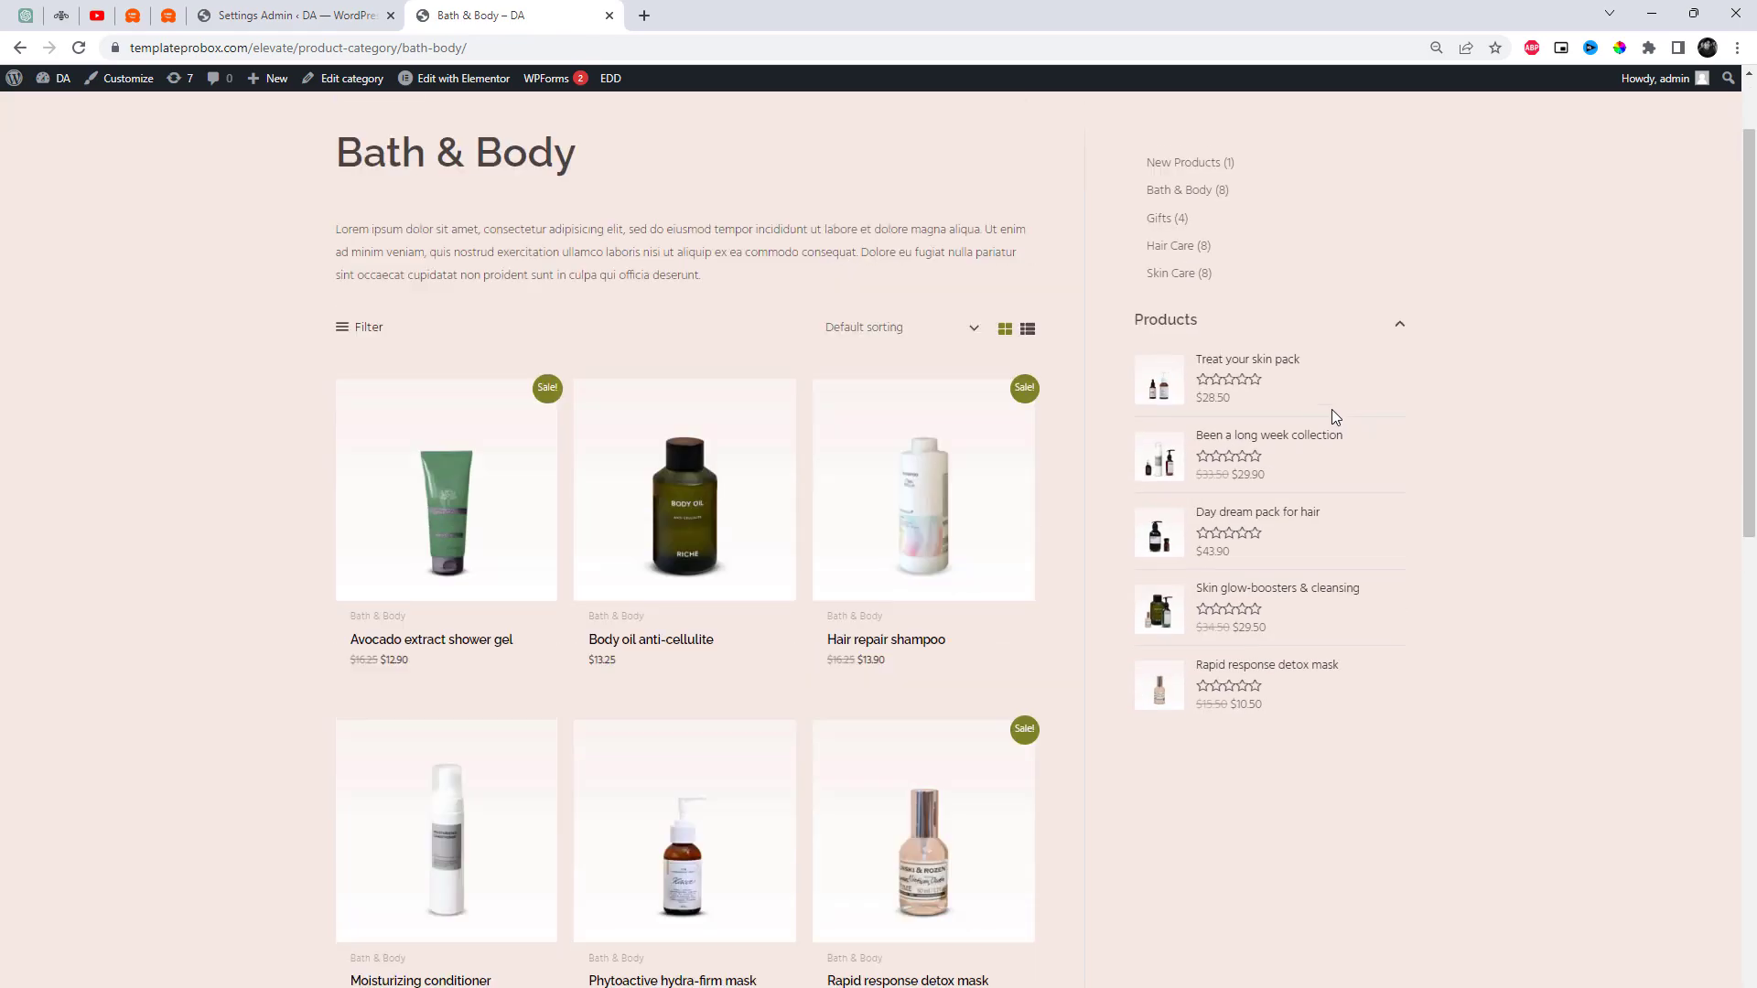
pyautogui.scroll(-6, 1458, 485)
pyautogui.scroll(6, 1461, 489)
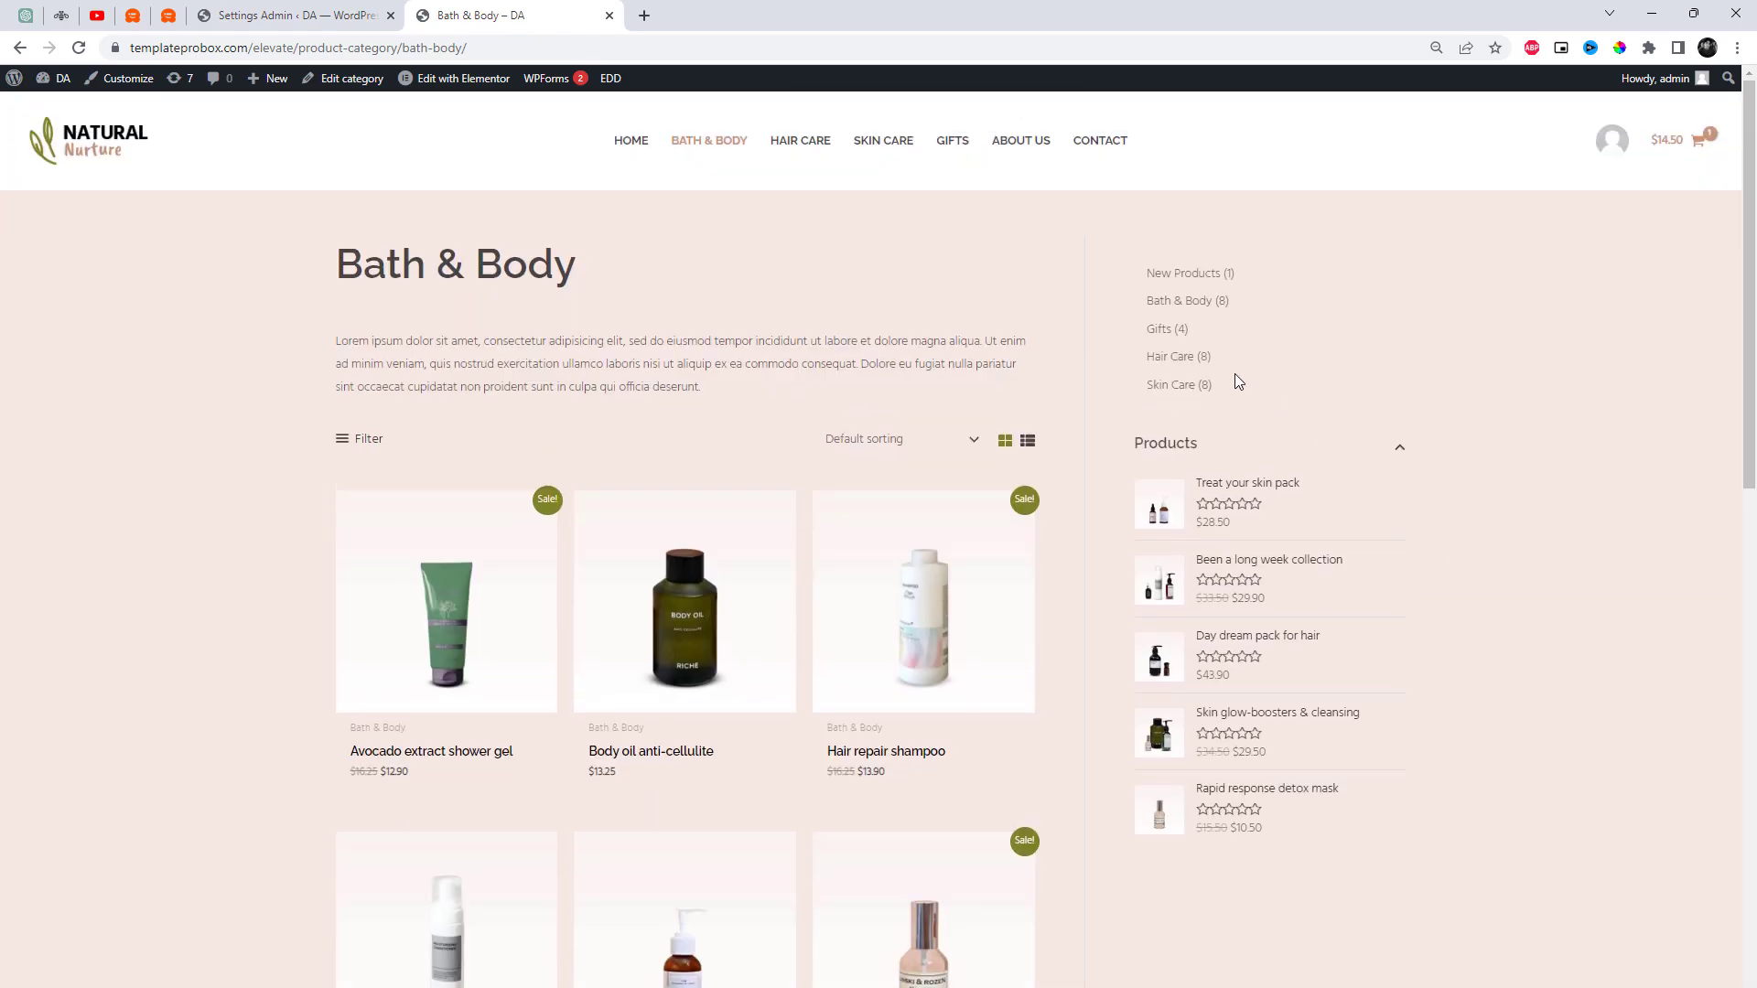
# Step: Inspect the sidebar's category list on the Bath & Body page and copy the id "secondary" of the widget-area container
pyautogui.click(272, 13)
pyautogui.scroll(-4, 458, 452)
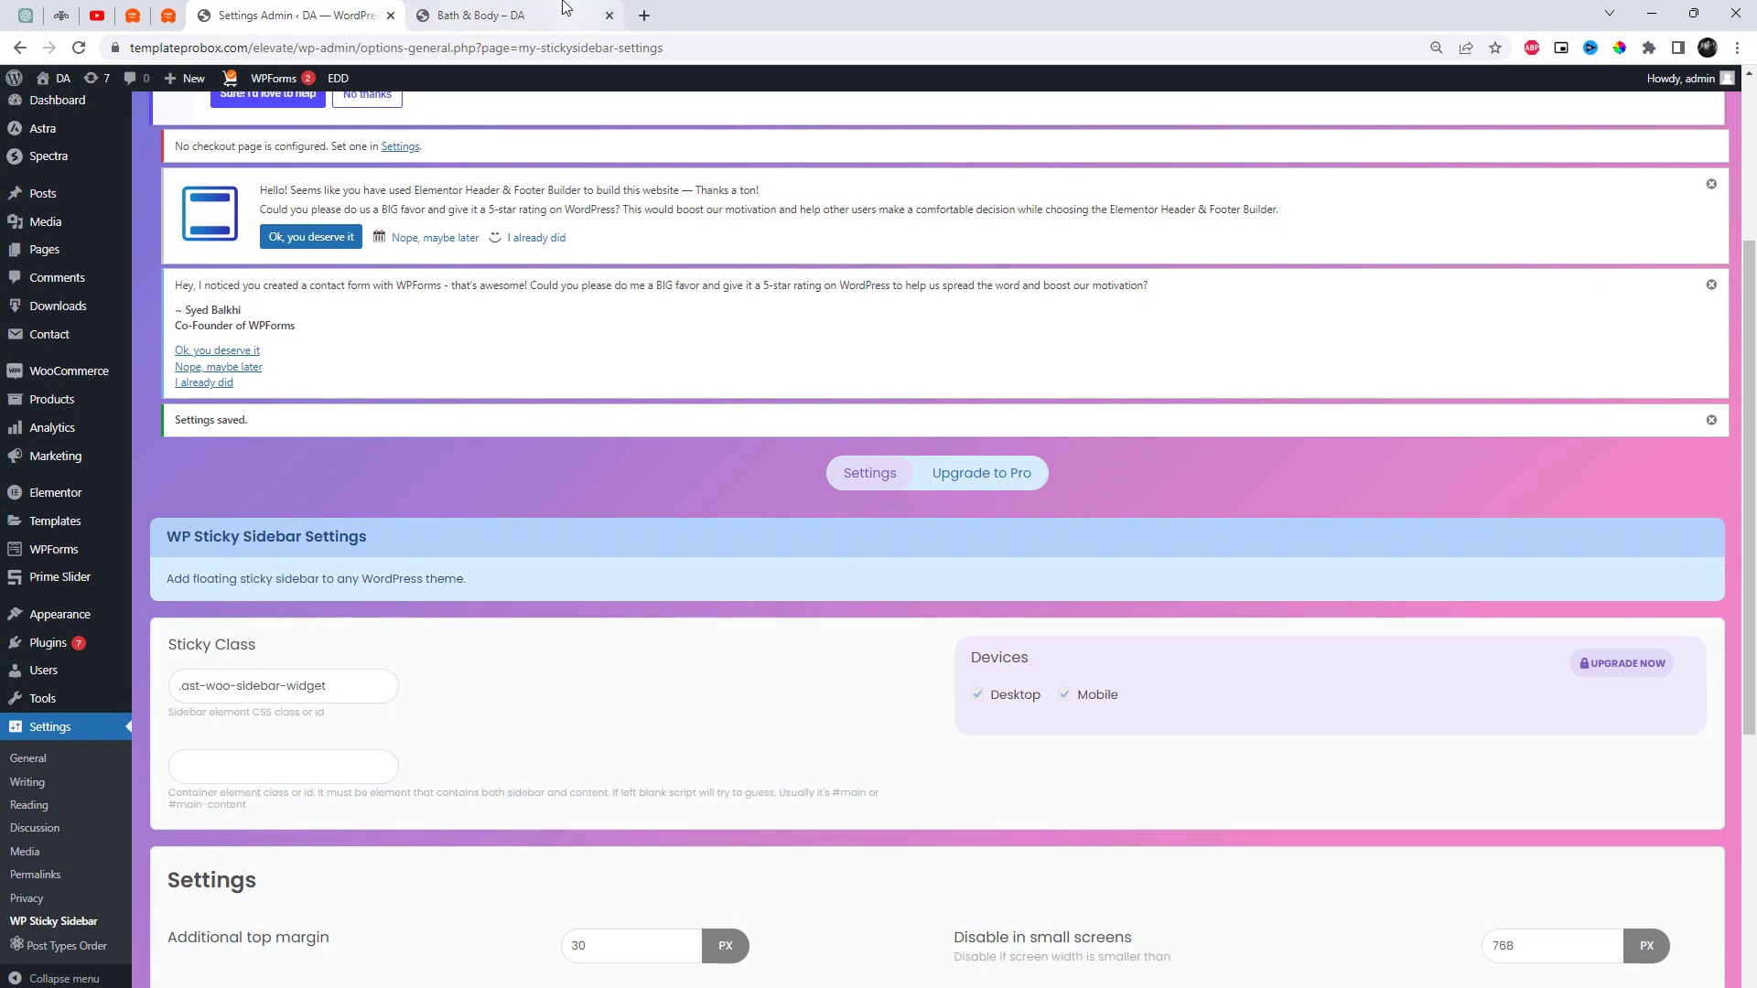
pyautogui.click(578, 18)
pyautogui.rightClick(1196, 283)
pyautogui.click(1267, 424)
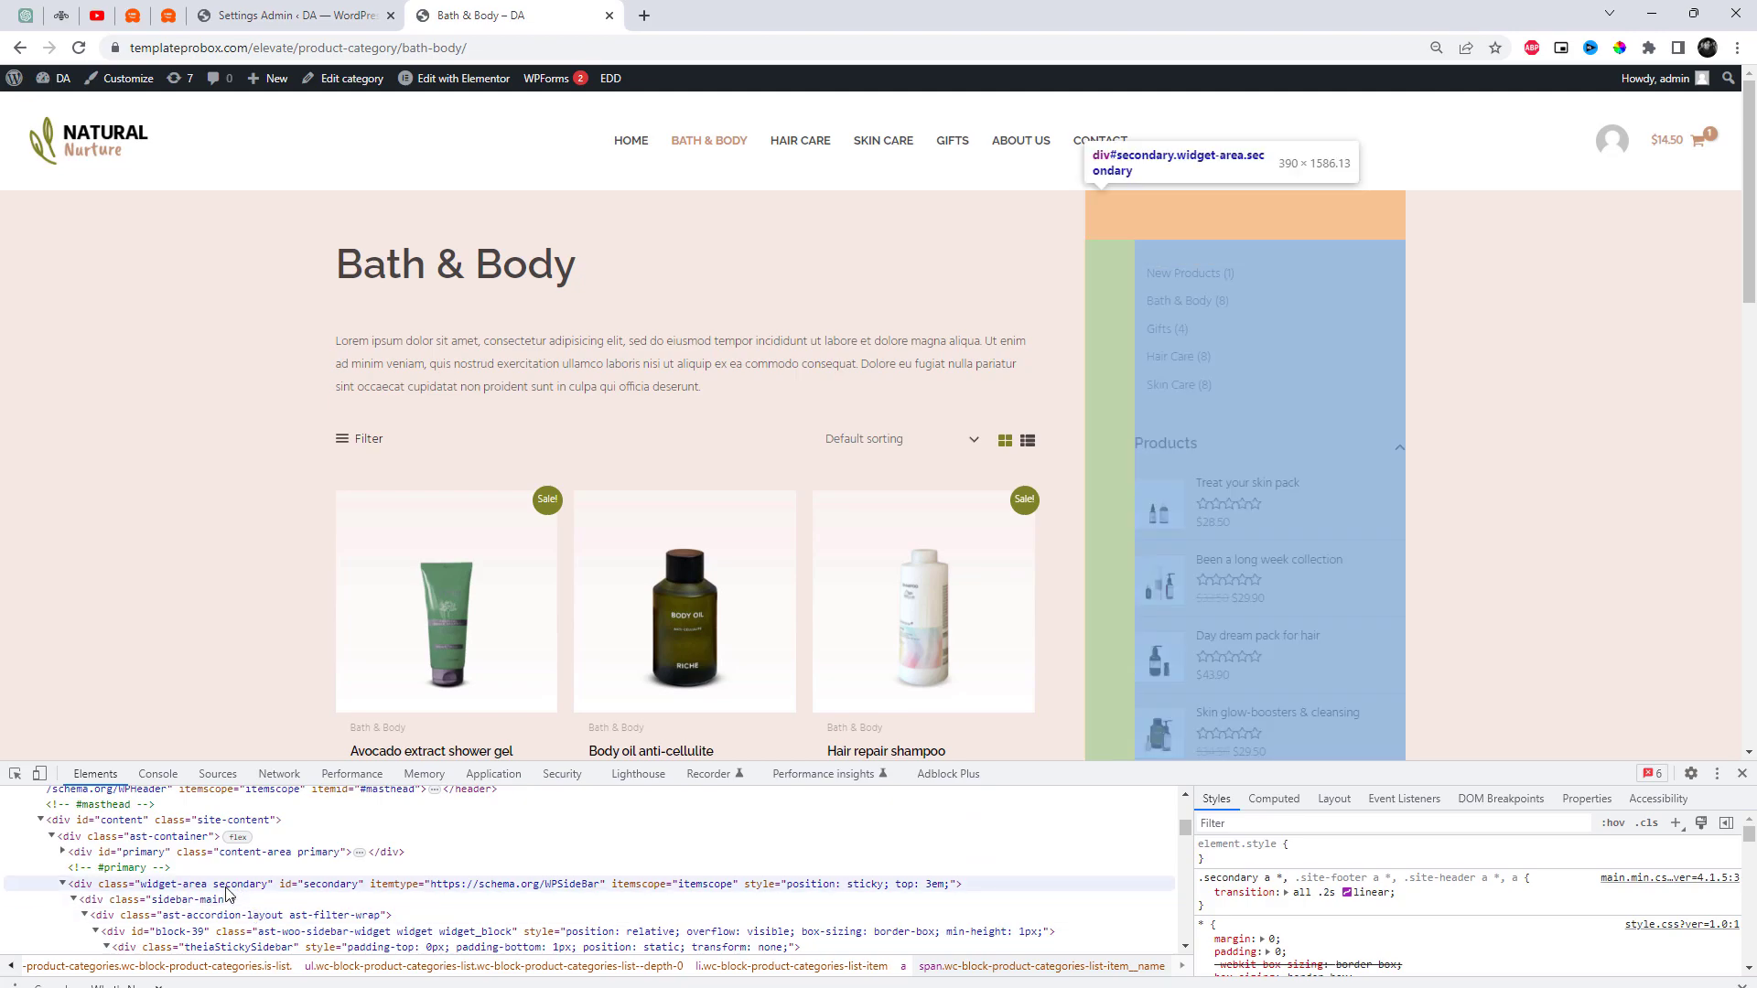
pyautogui.click(328, 888)
pyautogui.doubleClick(331, 885)
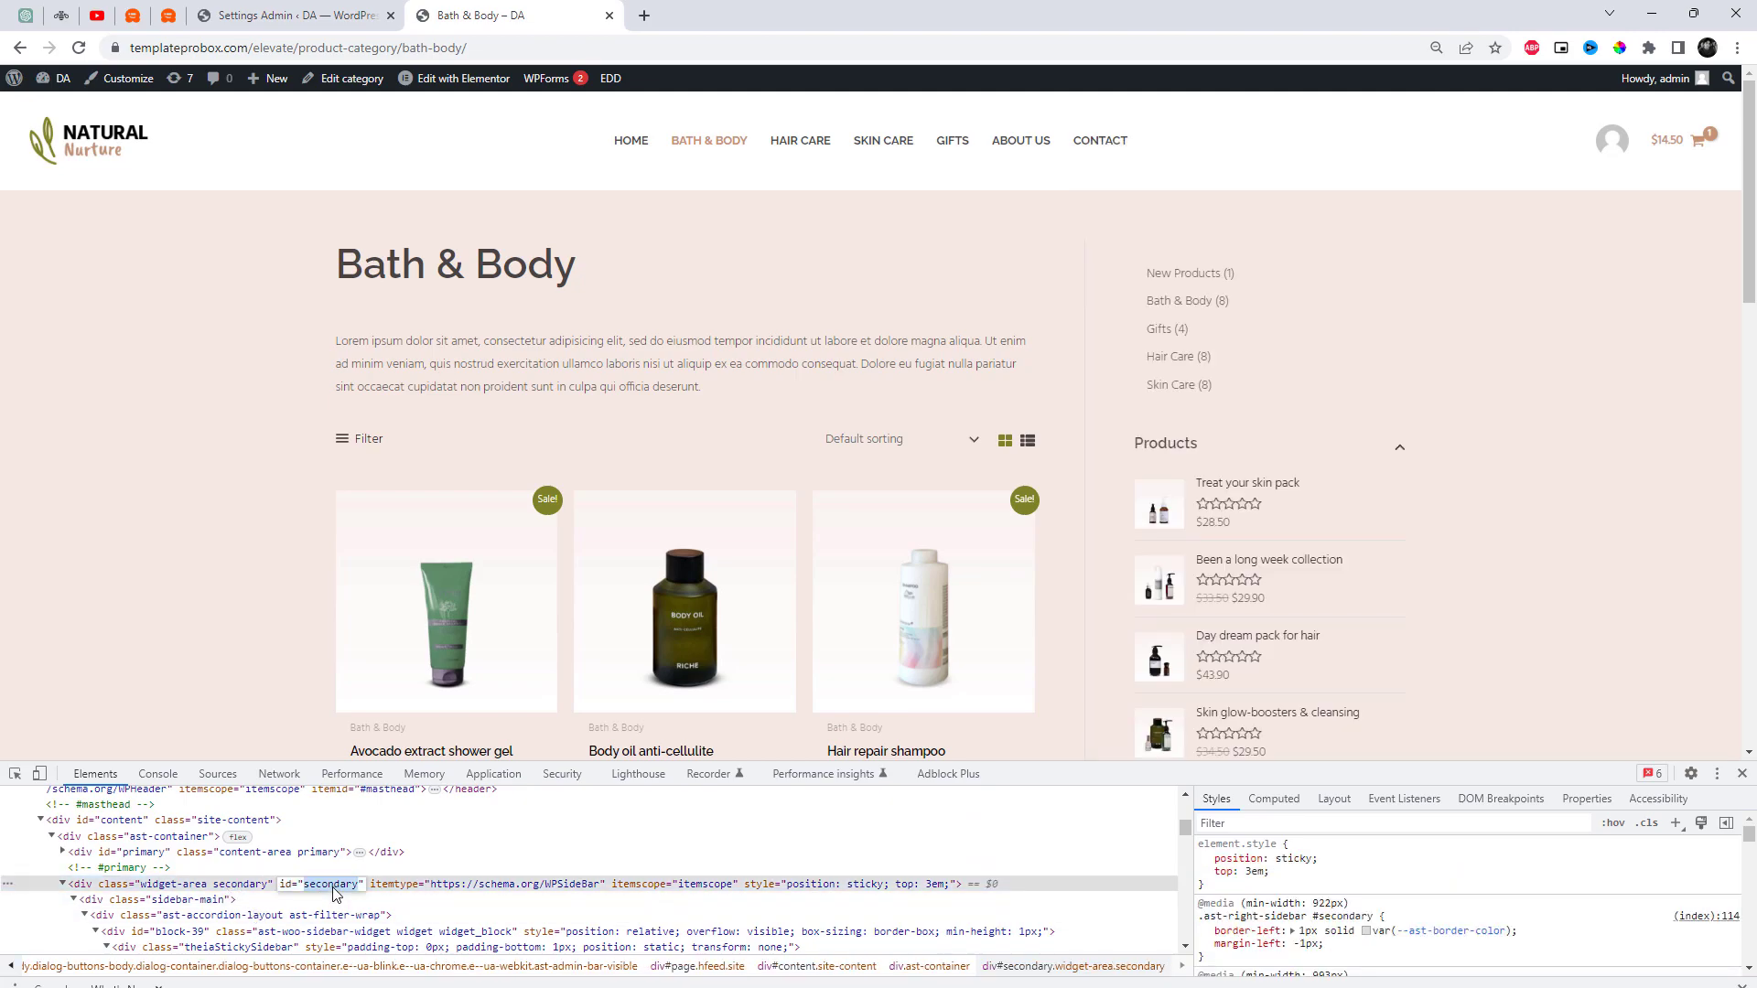
pyautogui.click(1744, 777)
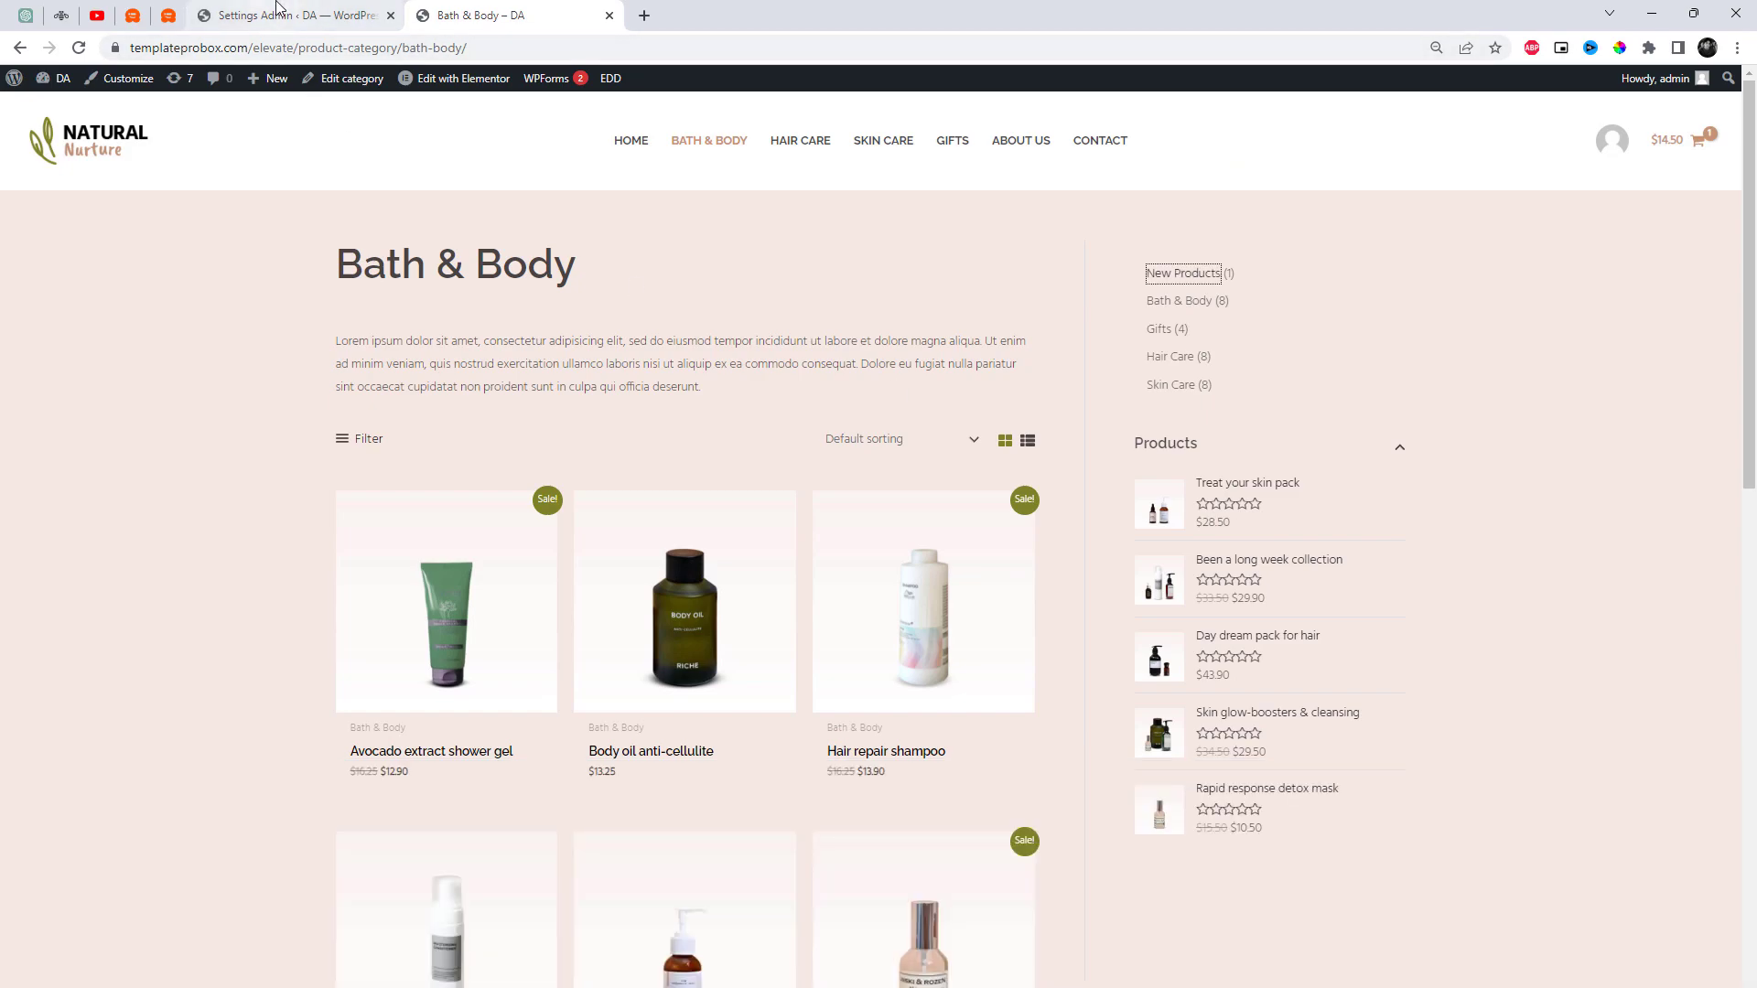
# Step: Set the Sticky Class to #secondary in the WP Sticky Sidebar settings and save
pyautogui.click(279, 11)
pyautogui.tripleClick(351, 694)
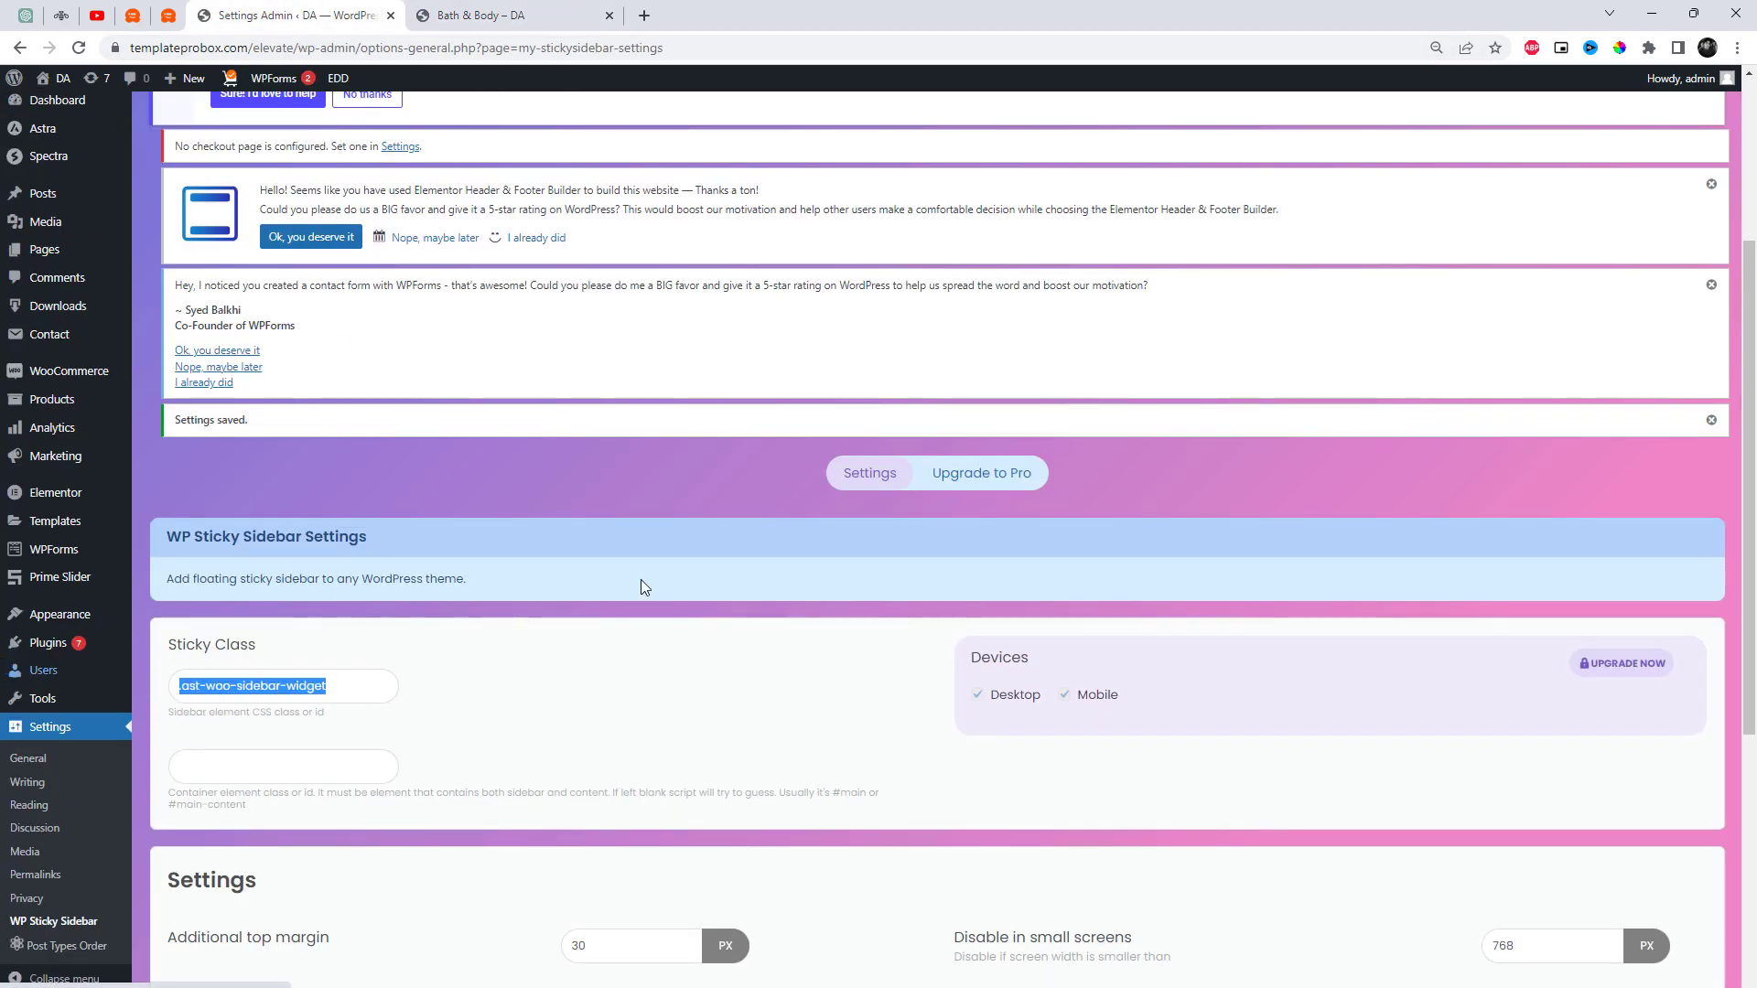
pyautogui.write('#secondary')
pyautogui.scroll(-5, 765, 694)
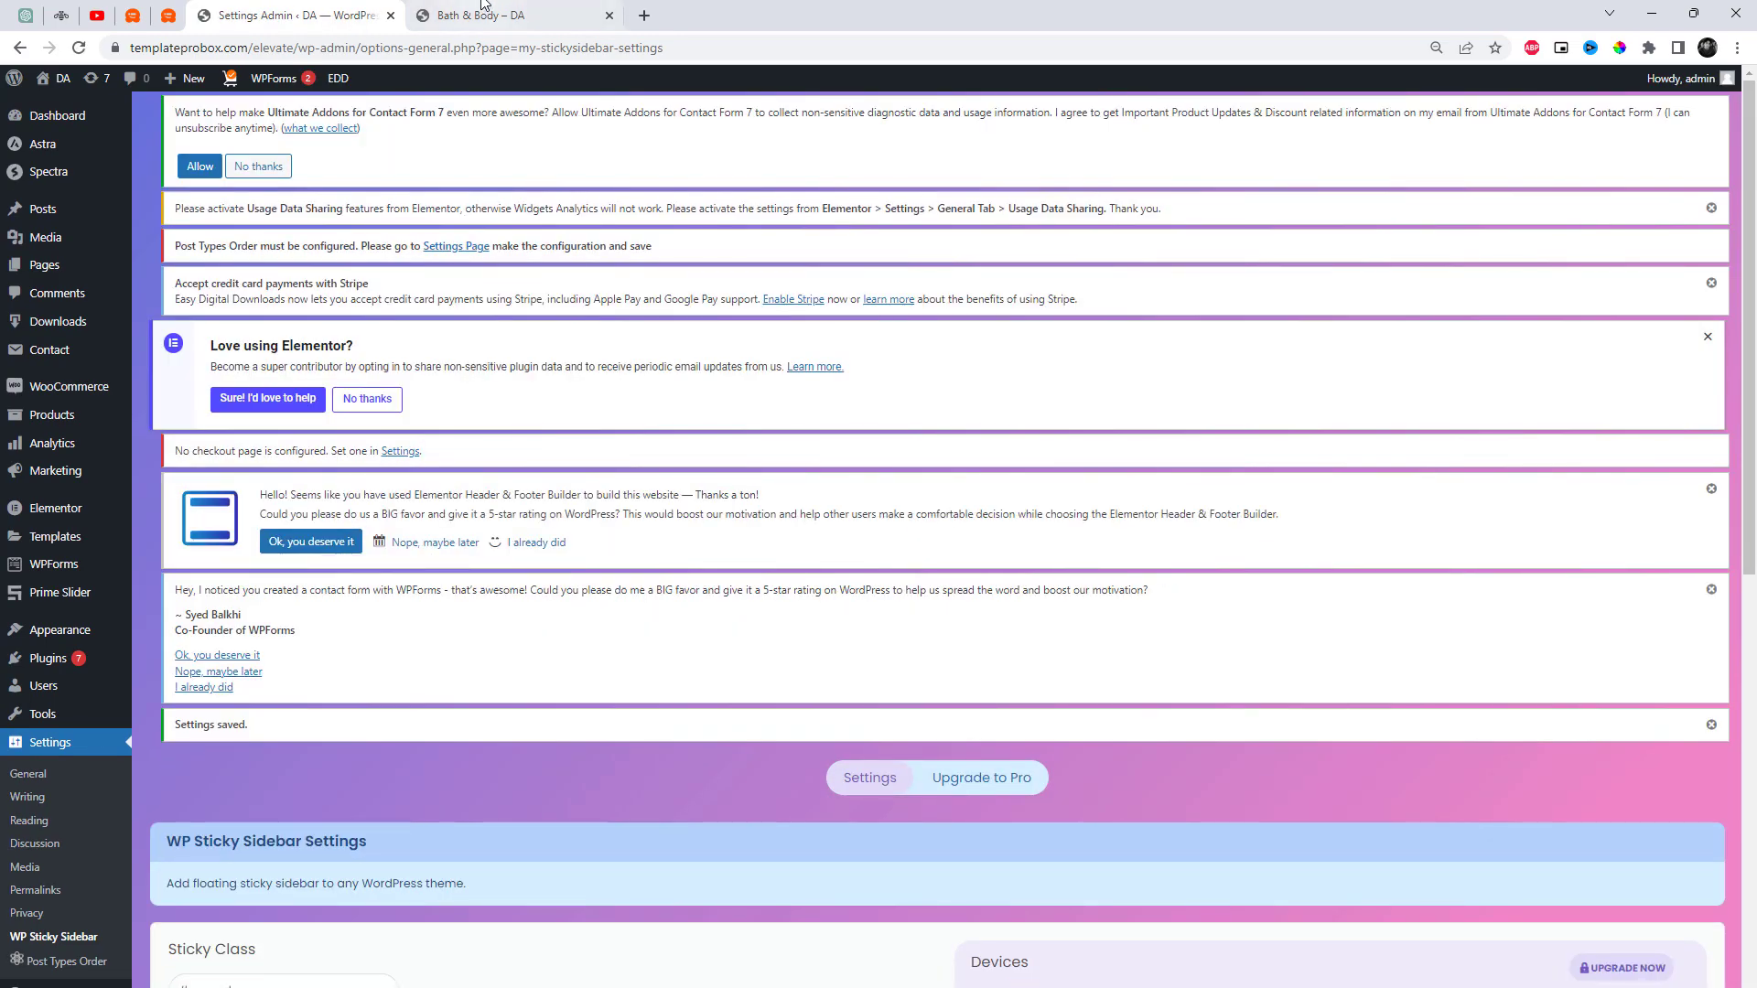
# Step: Reload the Bath & Body page and examine the sticky sidebar's behaviour down to the footer and back up
pyautogui.click(512, 15)
pyautogui.rightClick(792, 252)
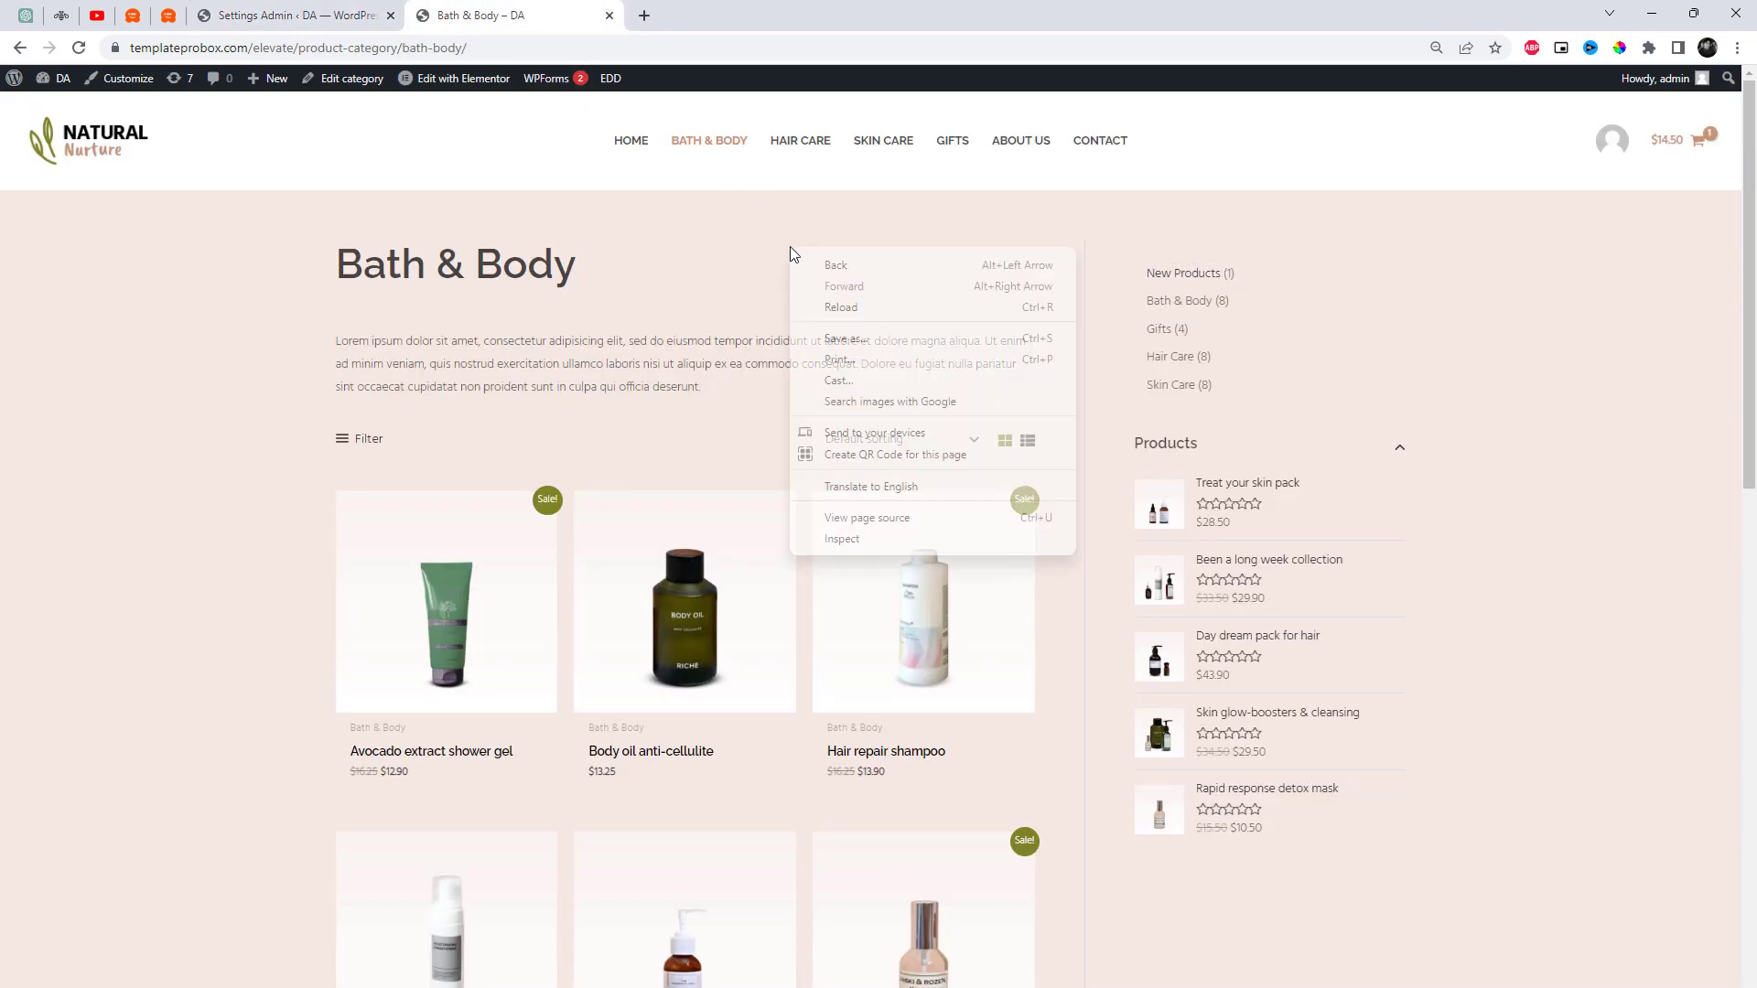
pyautogui.click(860, 308)
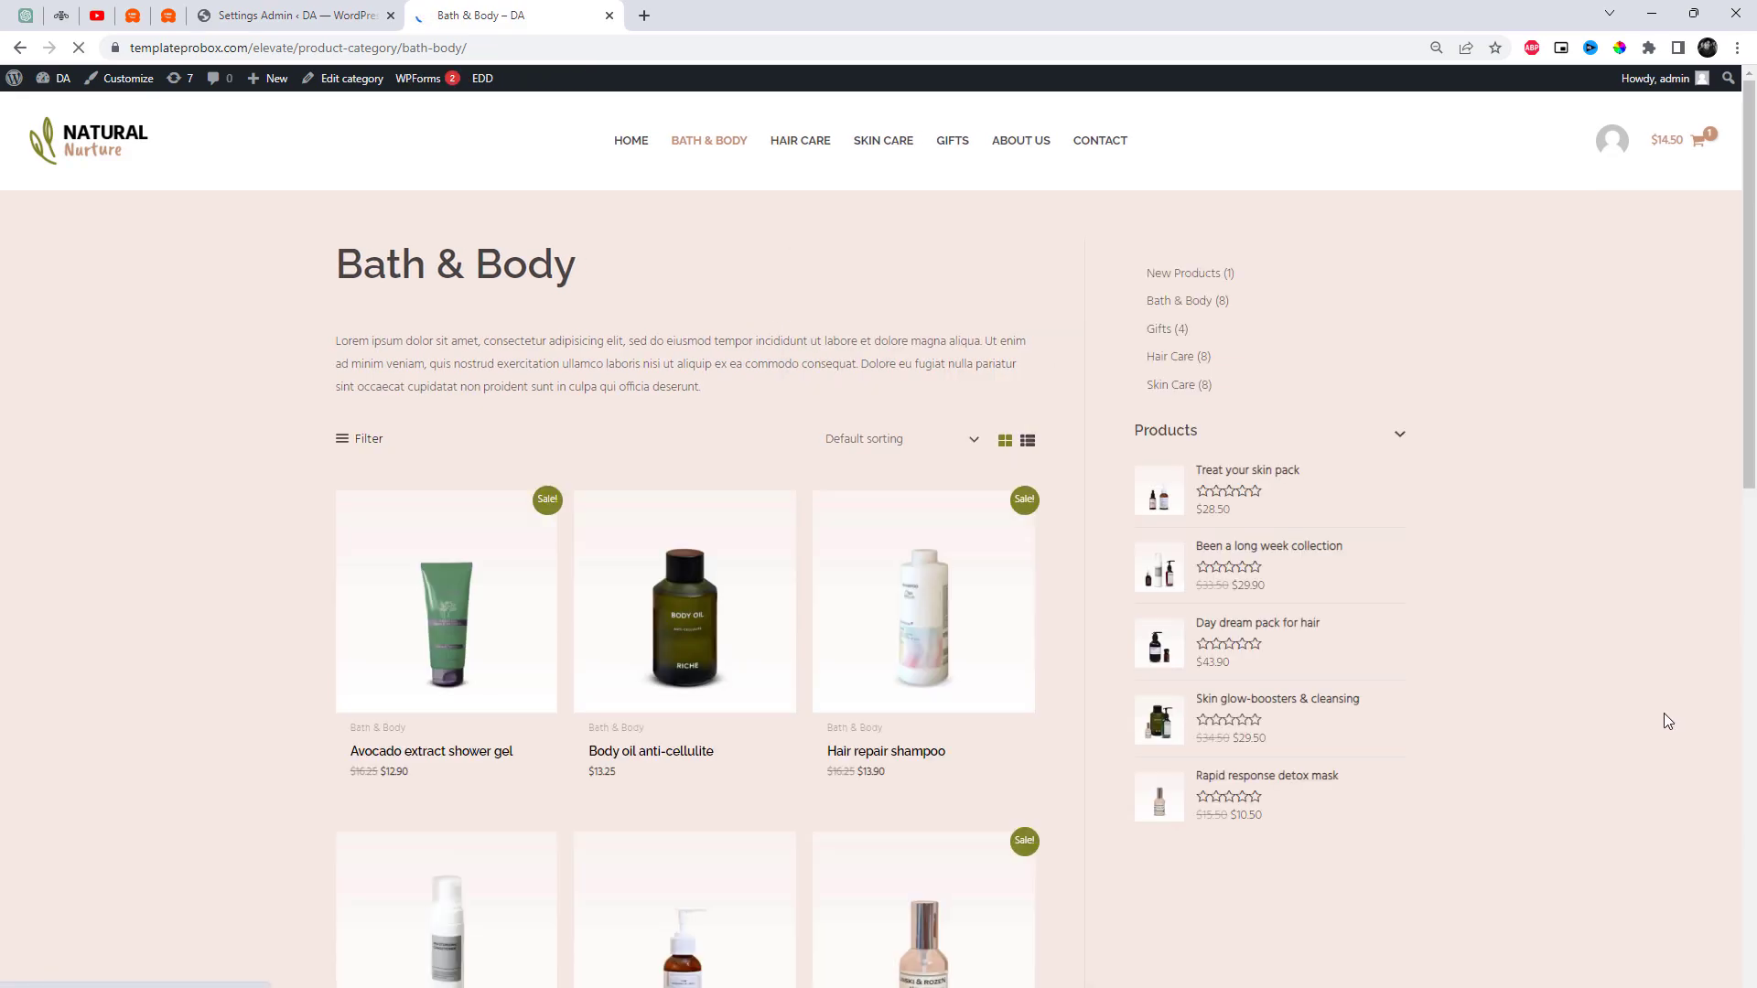
pyautogui.scroll(-5, 1592, 686)
pyautogui.scroll(5, 1591, 679)
pyautogui.scroll(-11, 1590, 679)
pyautogui.scroll(5, 1590, 679)
pyautogui.scroll(-6, 1593, 686)
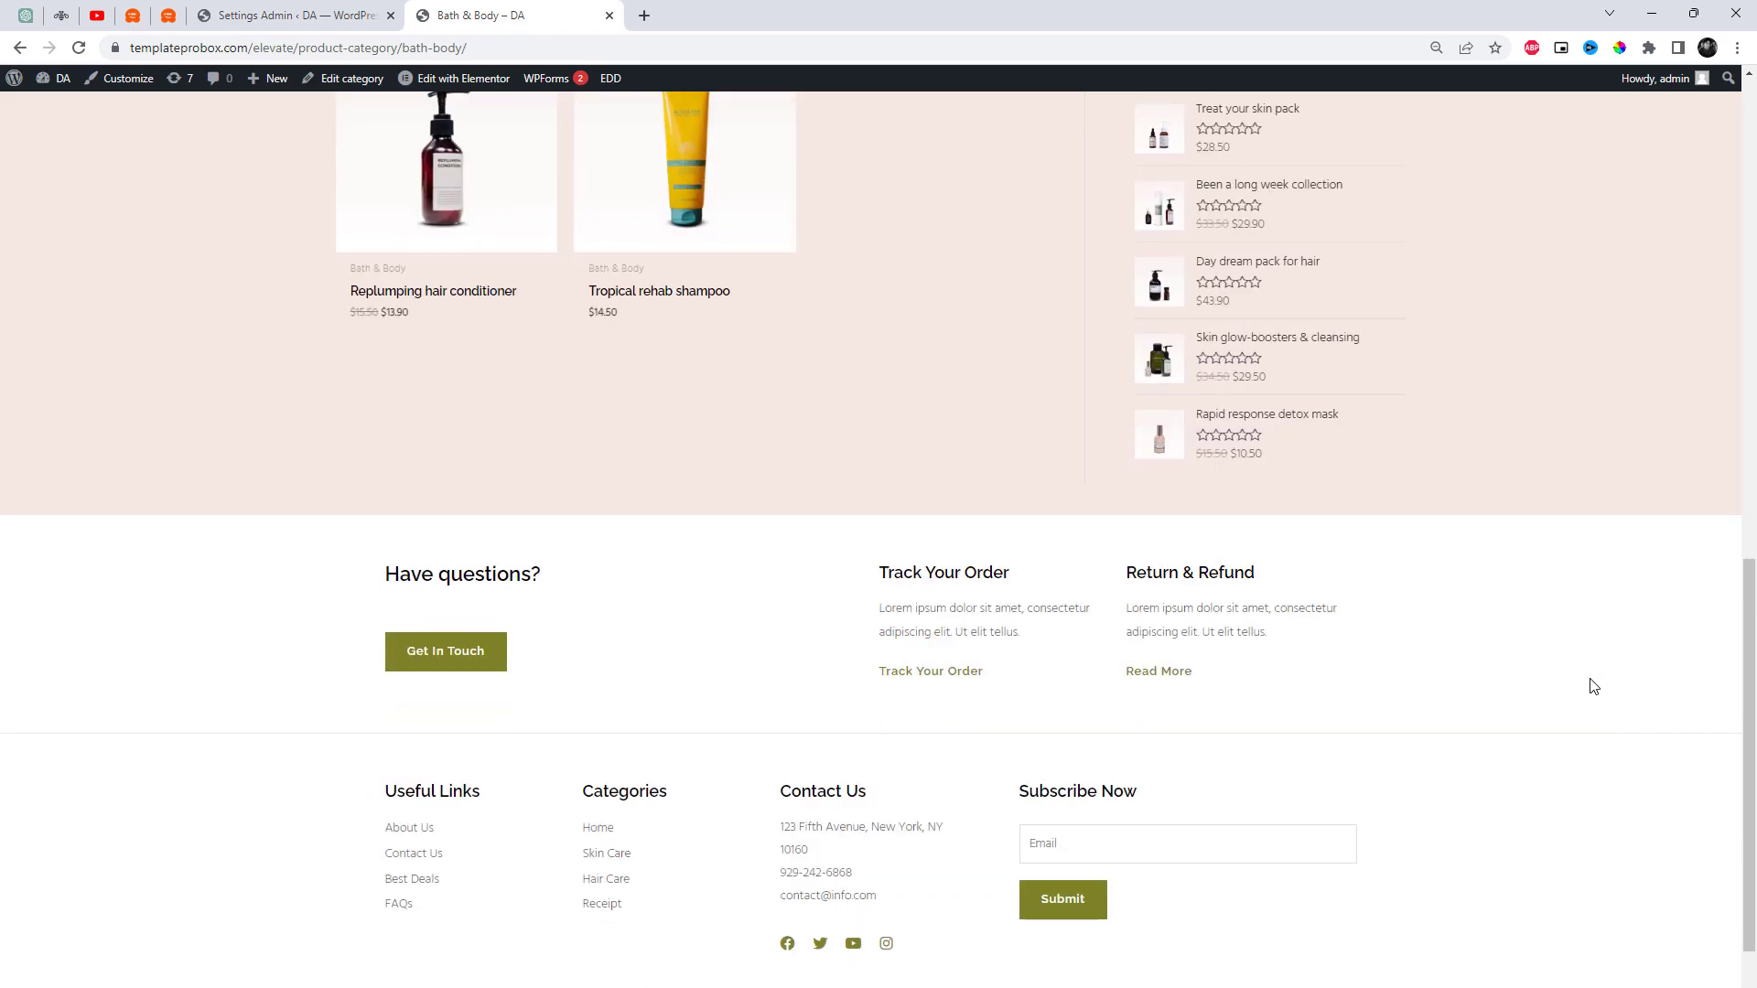
pyautogui.scroll(12, 1593, 686)
pyautogui.scroll(2, 1592, 684)
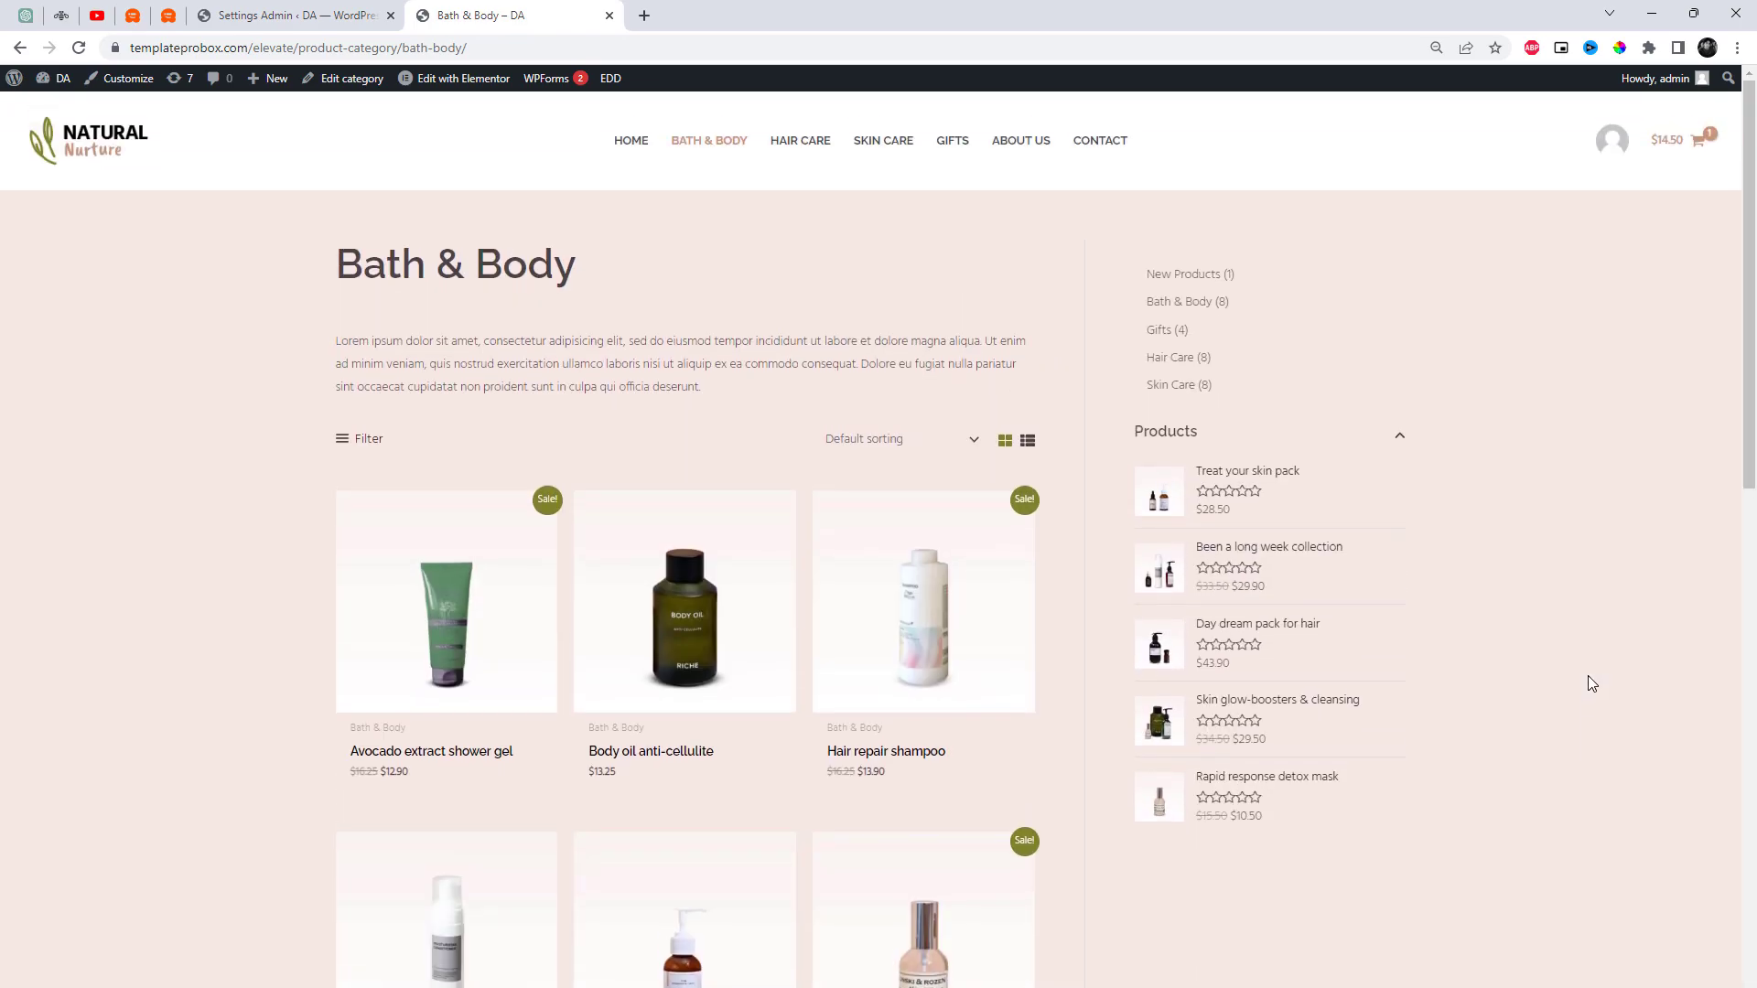
# Step: Preview the Bath & Body page in the responsive mobile view and examine the sidebar's behaviour below the products
pyautogui.hotkey('ctrl', 'shift', 'i')
pyautogui.scroll(-8, 842, 567)
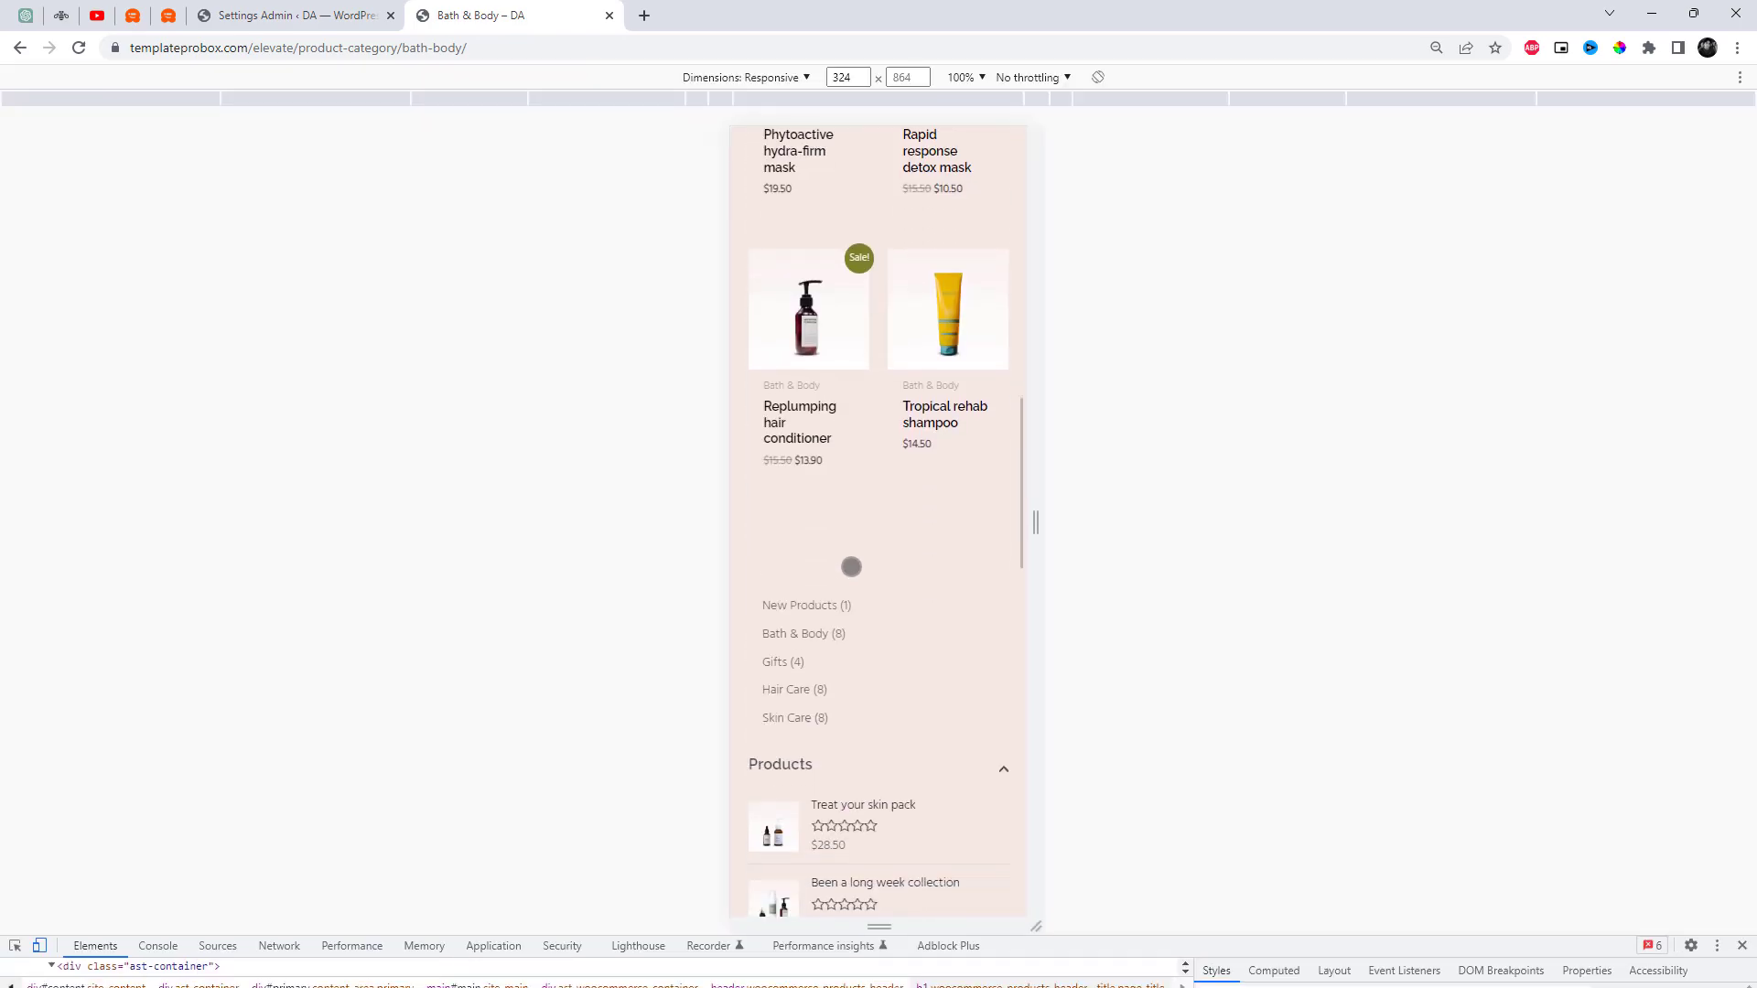
pyautogui.scroll(6, 855, 568)
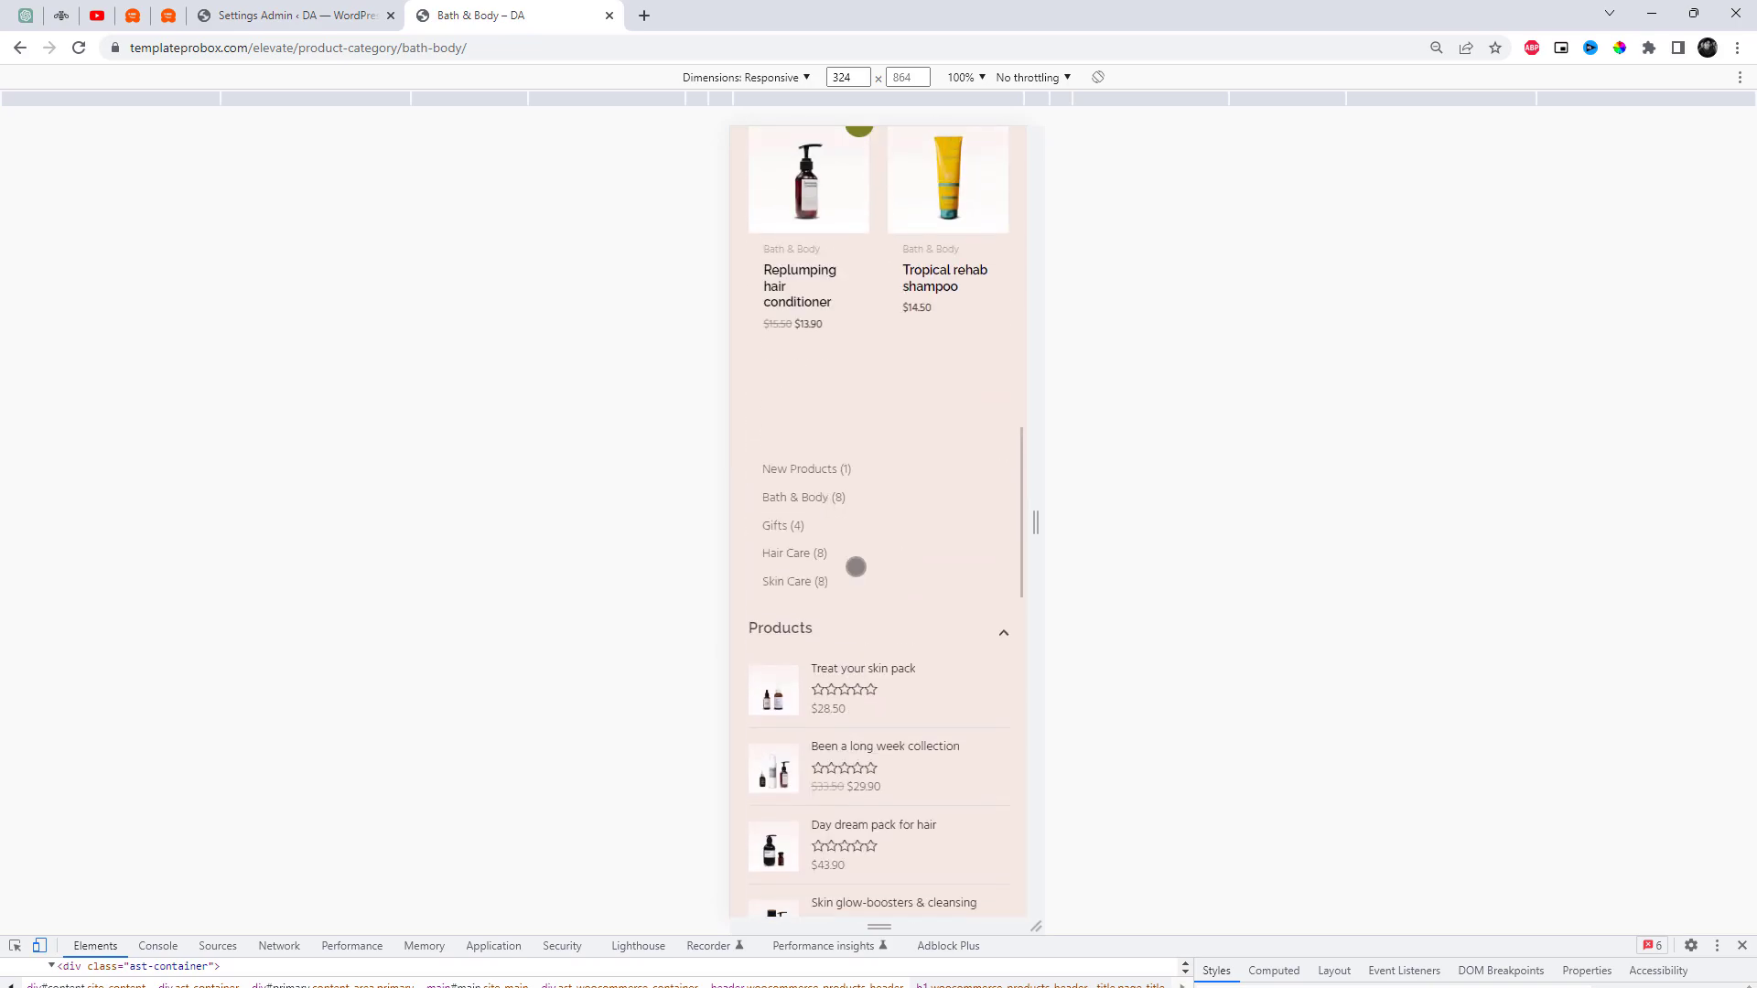
pyautogui.scroll(-3, 857, 564)
pyautogui.scroll(3, 858, 563)
pyautogui.scroll(-6, 857, 563)
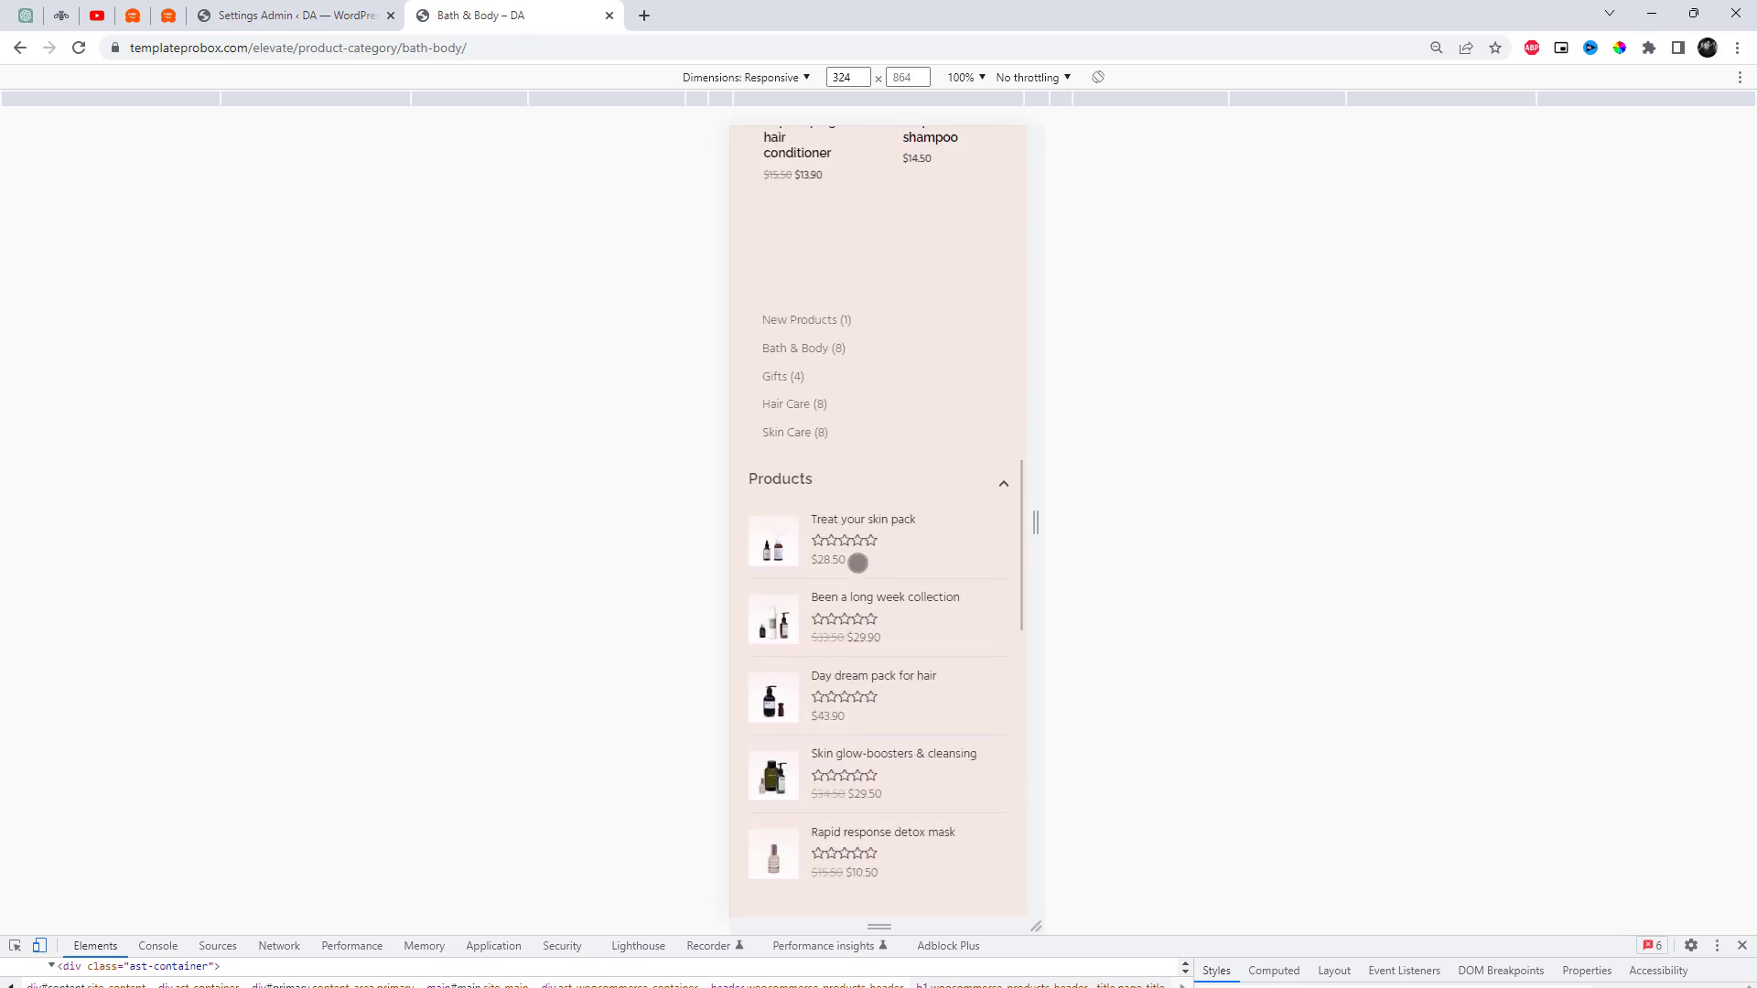
pyautogui.scroll(3, 858, 563)
pyautogui.scroll(2, 857, 563)
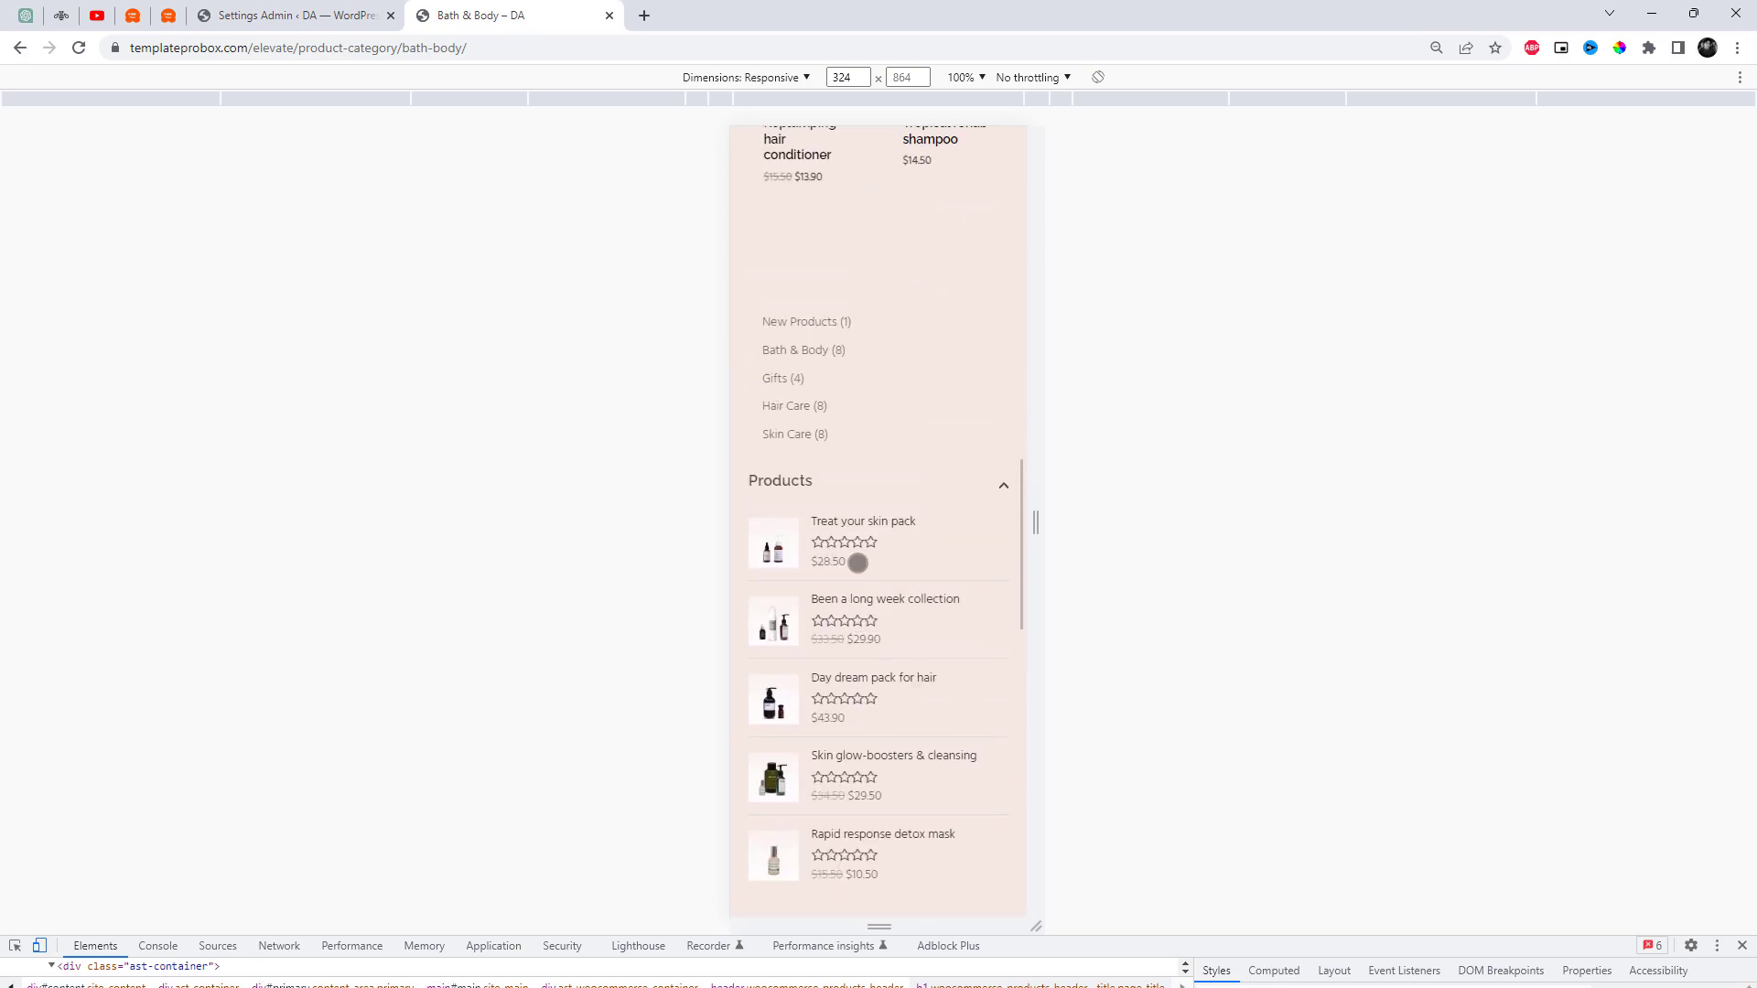
pyautogui.scroll(-2, 858, 563)
pyautogui.scroll(2, 855, 567)
# Step: Return the page to the desktop view and check the sticky sidebar alongside the product grid again
pyautogui.click(41, 947)
pyautogui.scroll(15, 1579, 565)
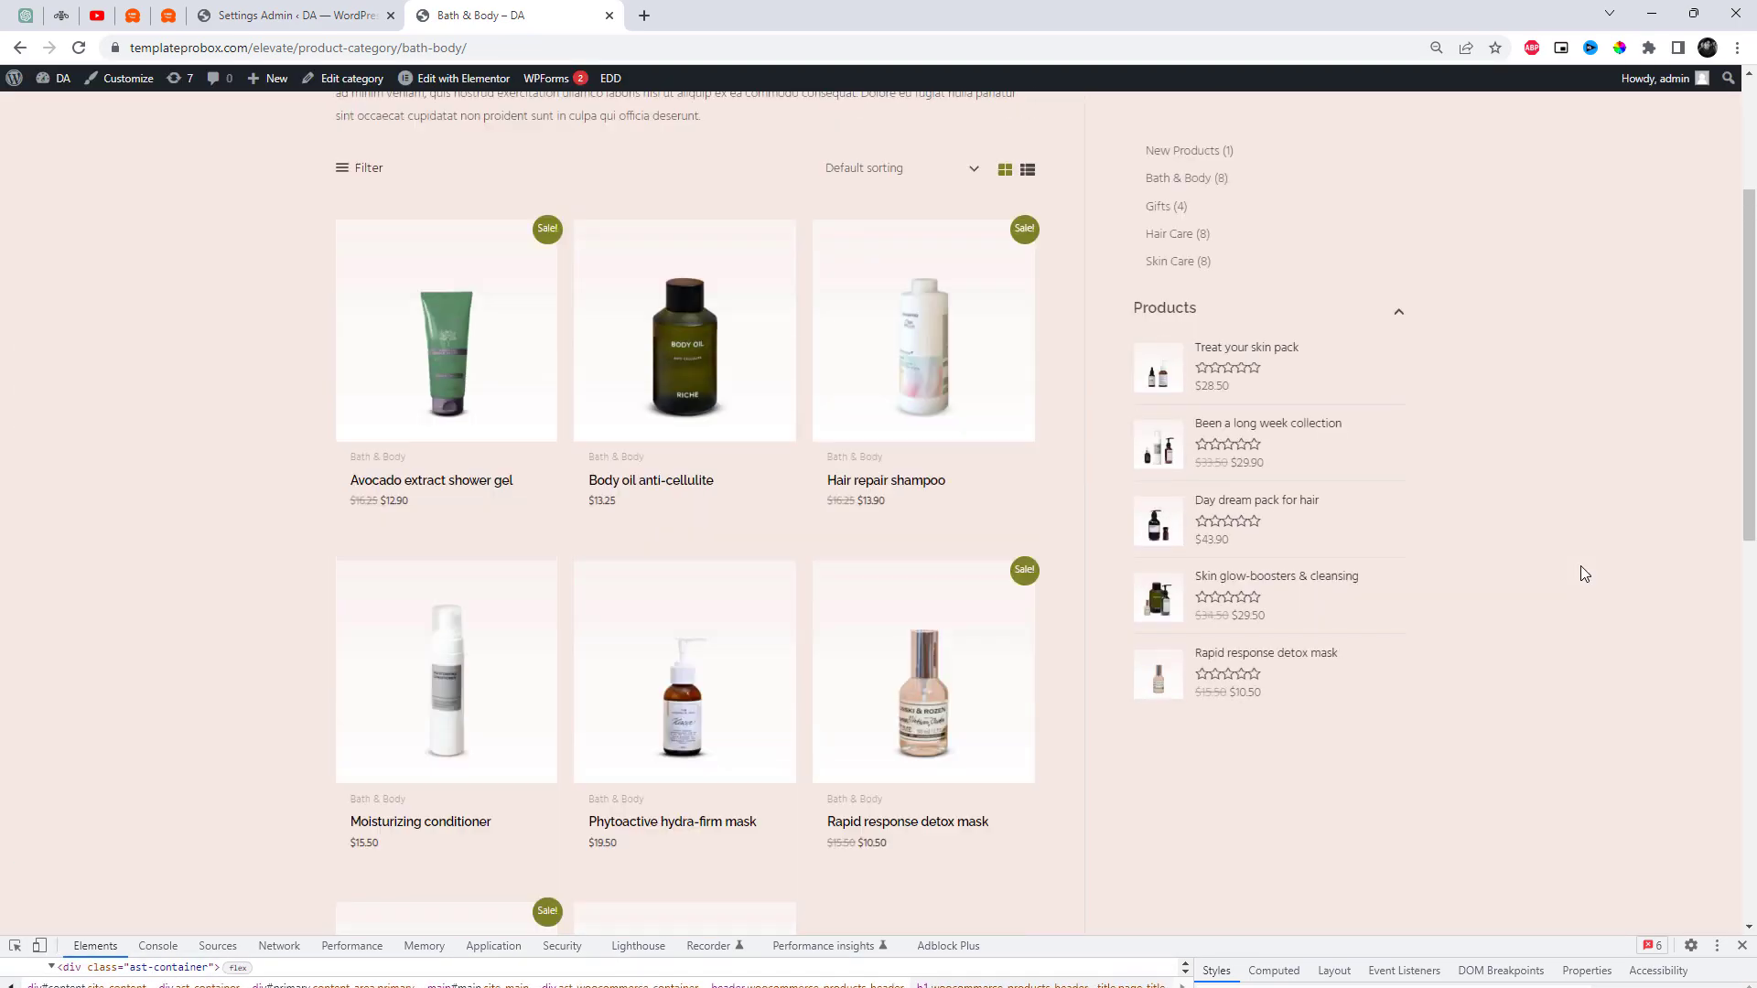
pyautogui.scroll(2, 1583, 573)
pyautogui.scroll(-8, 1584, 573)
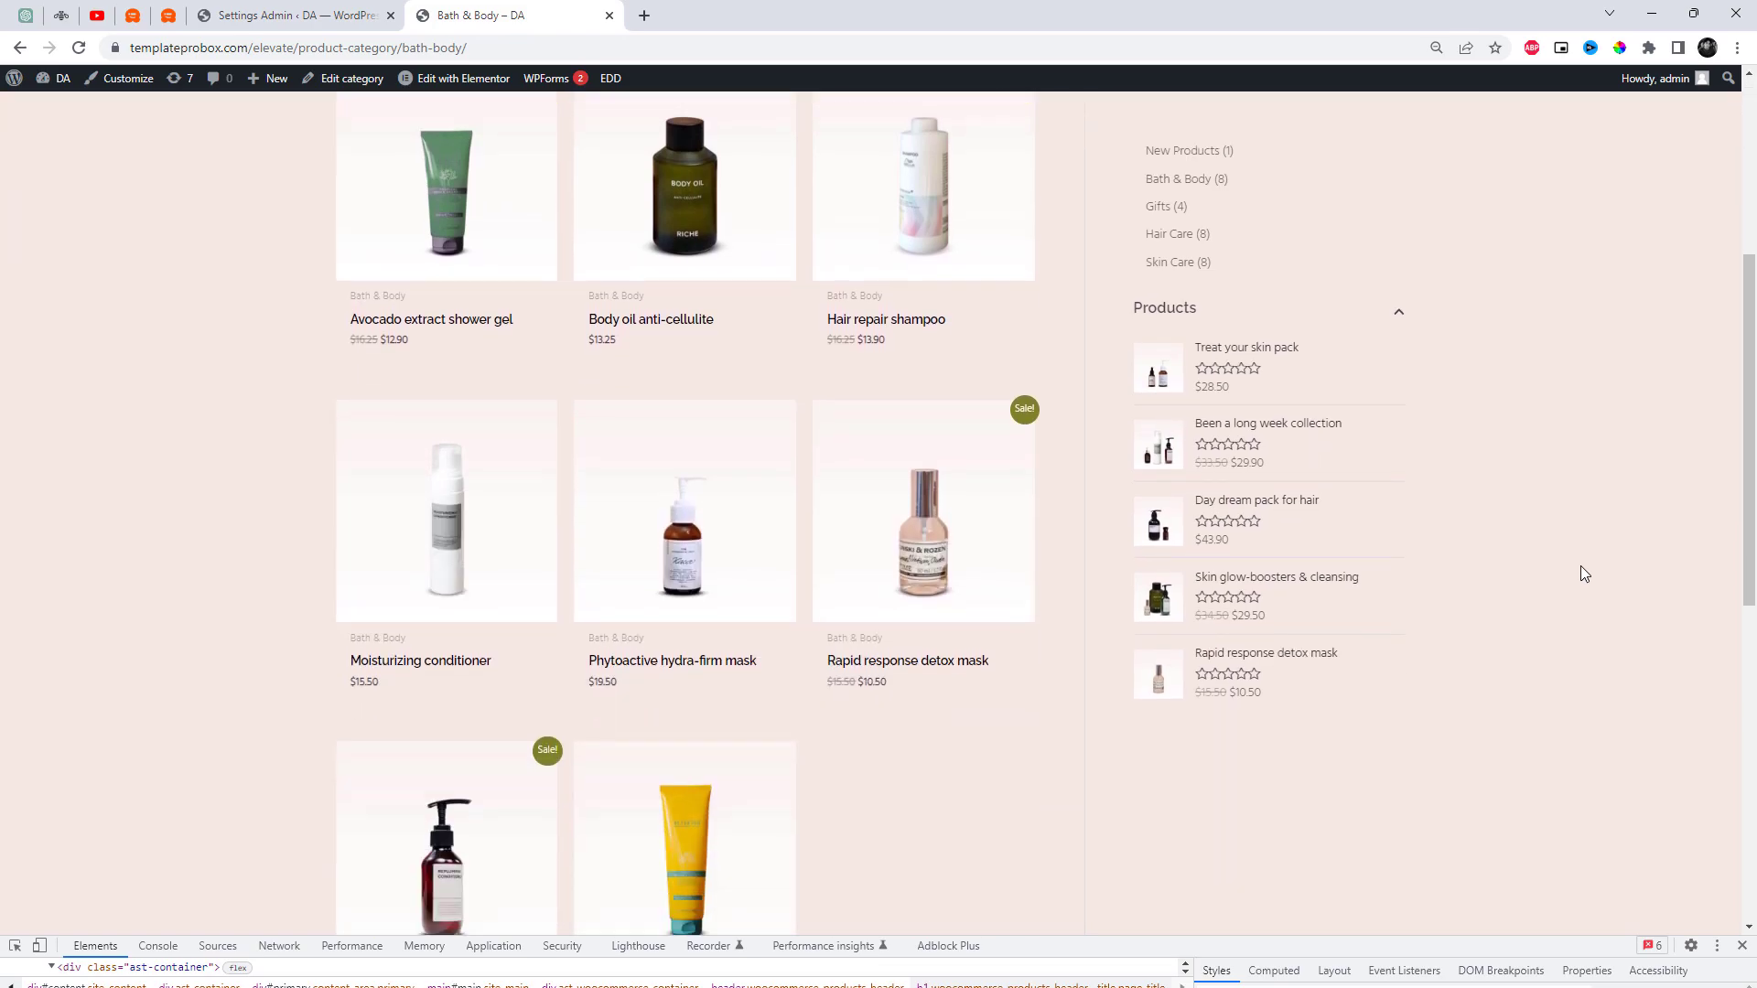
pyautogui.scroll(8, 1583, 573)
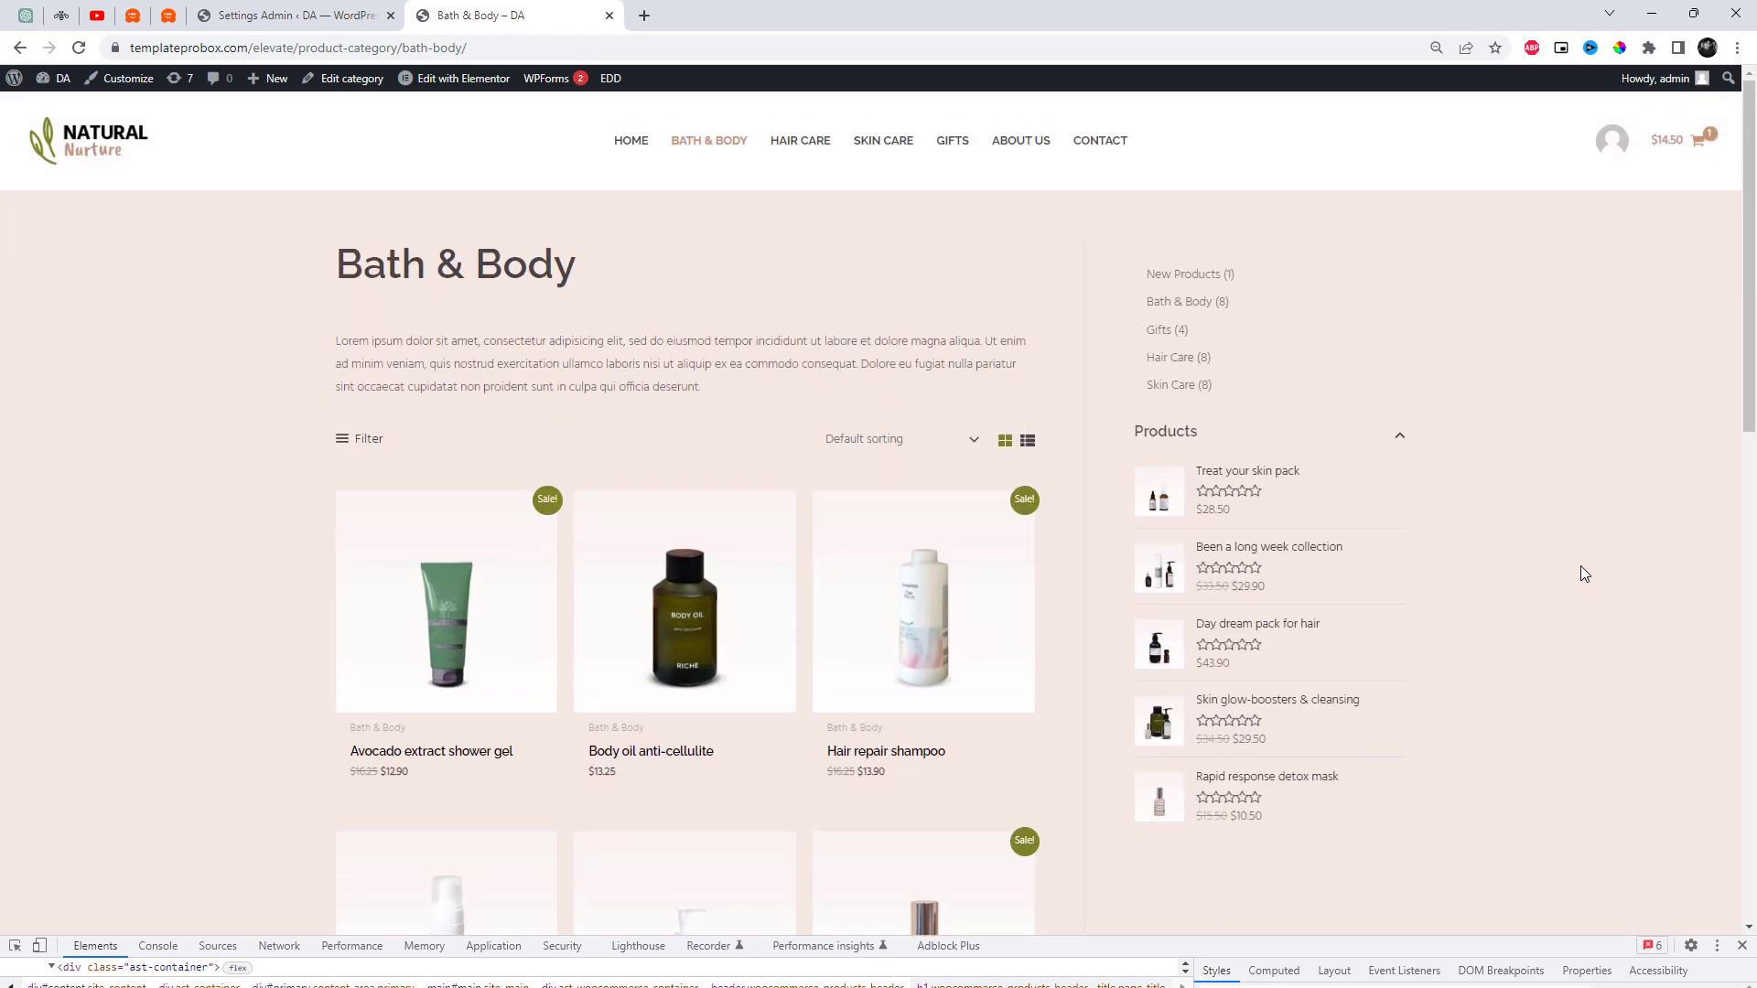